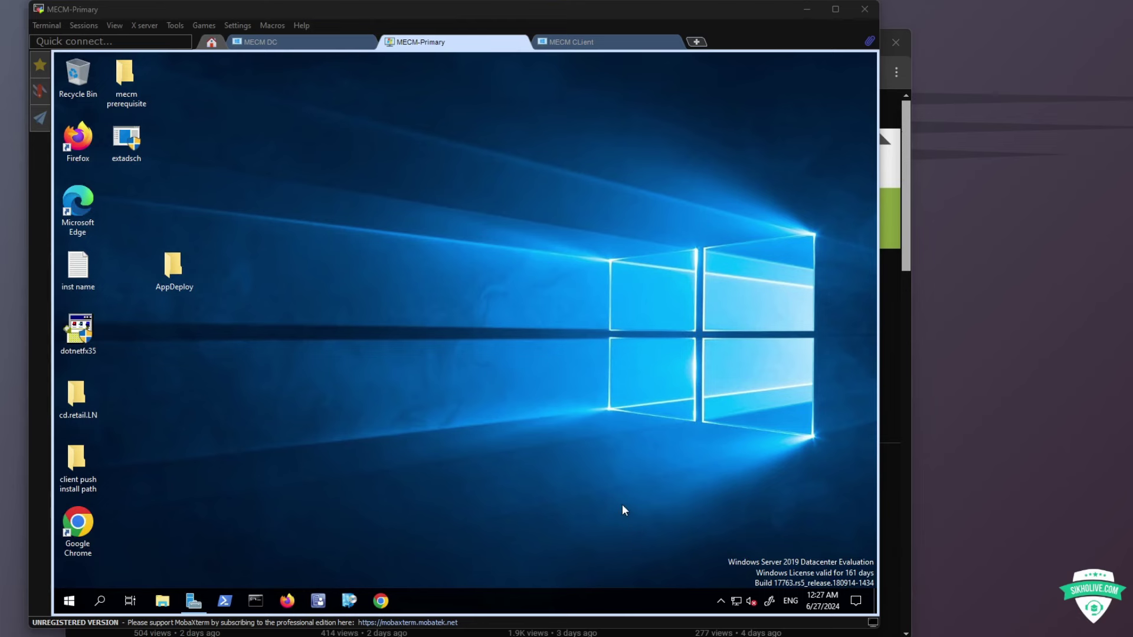
Step: Switch to the browser and look over the IT trainer's YouTube channel, including its notification options and latest videos
{"action": "left_click", "coordinate": [622, 558]}
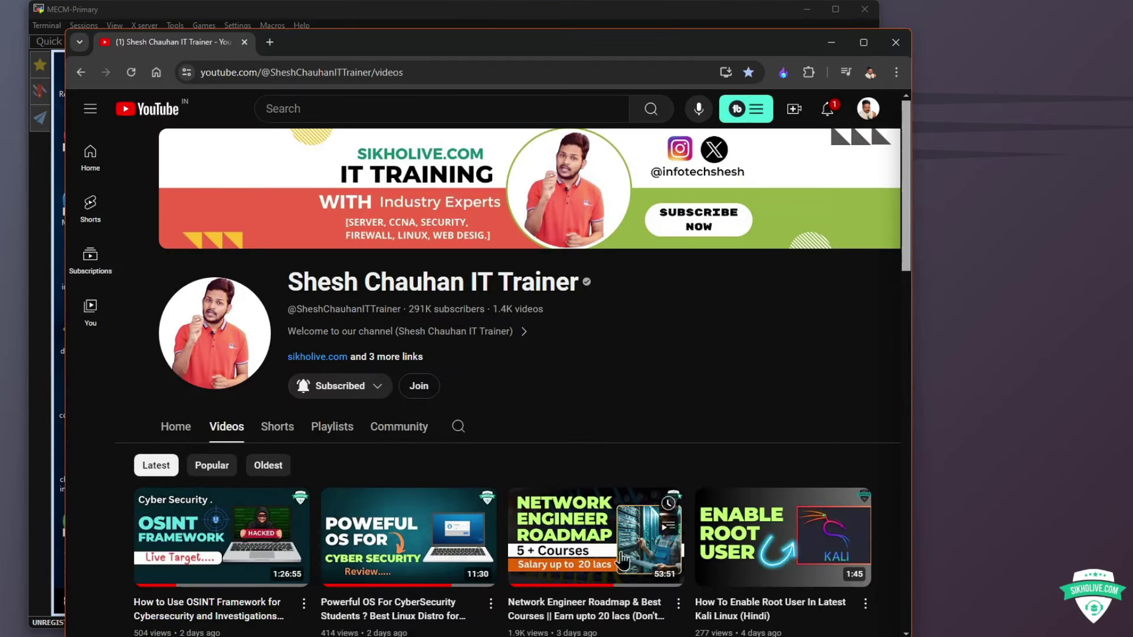
{"action": "left_click", "coordinate": [378, 386]}
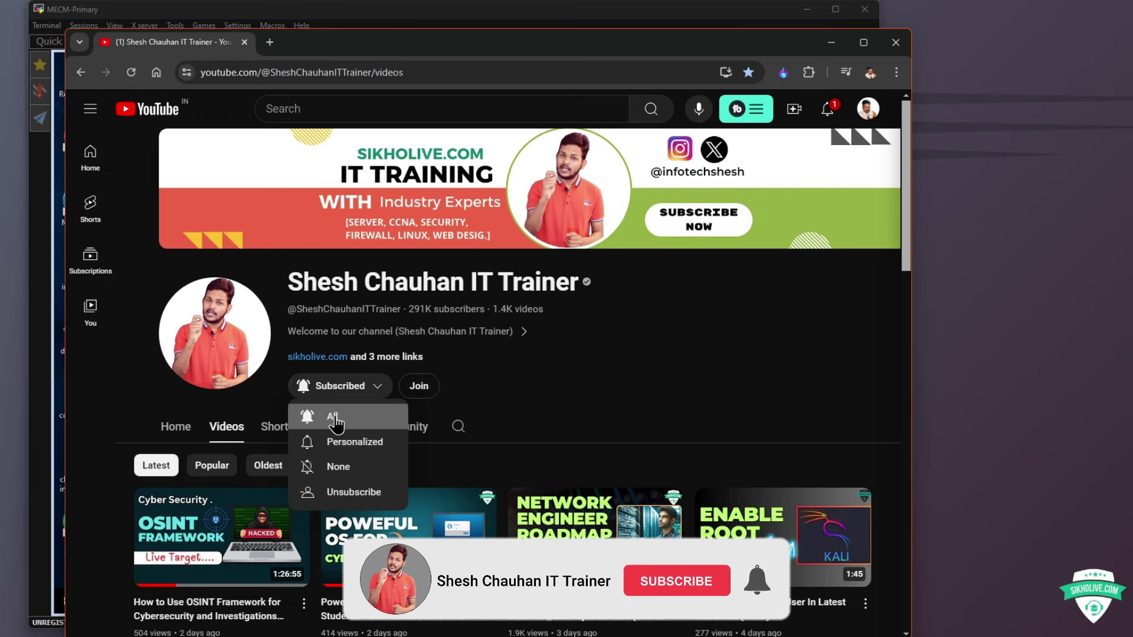
{"action": "left_click", "coordinate": [534, 383]}
{"action": "scroll", "coordinate": [531, 383], "scroll_direction": "down", "scroll_amount": 5}
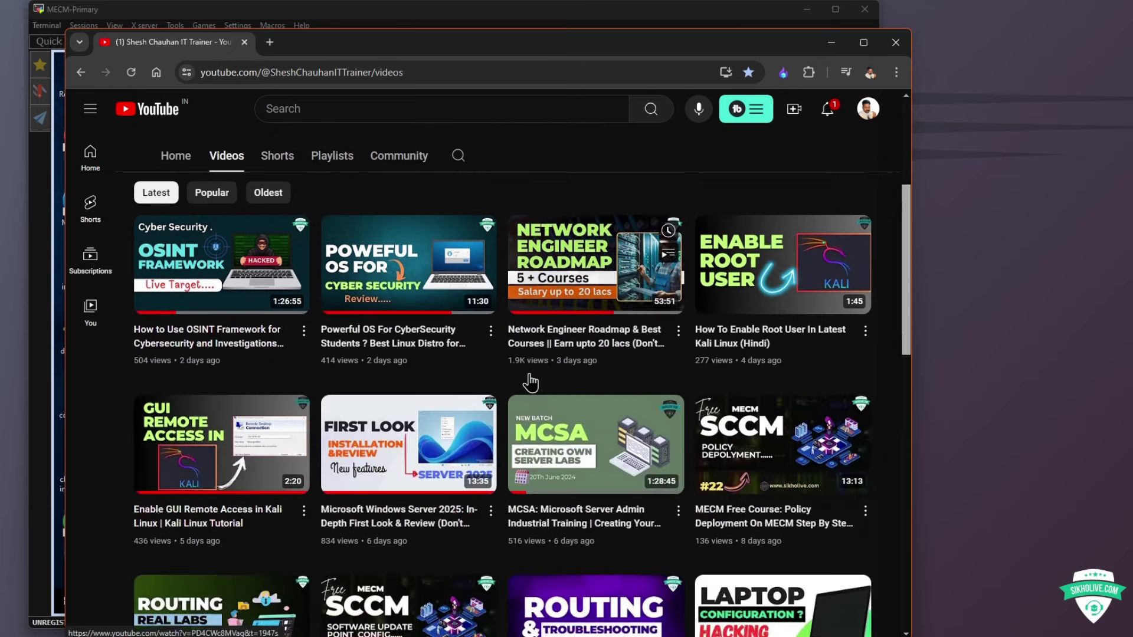
{"action": "scroll", "coordinate": [531, 382], "scroll_direction": "down", "scroll_amount": 3}
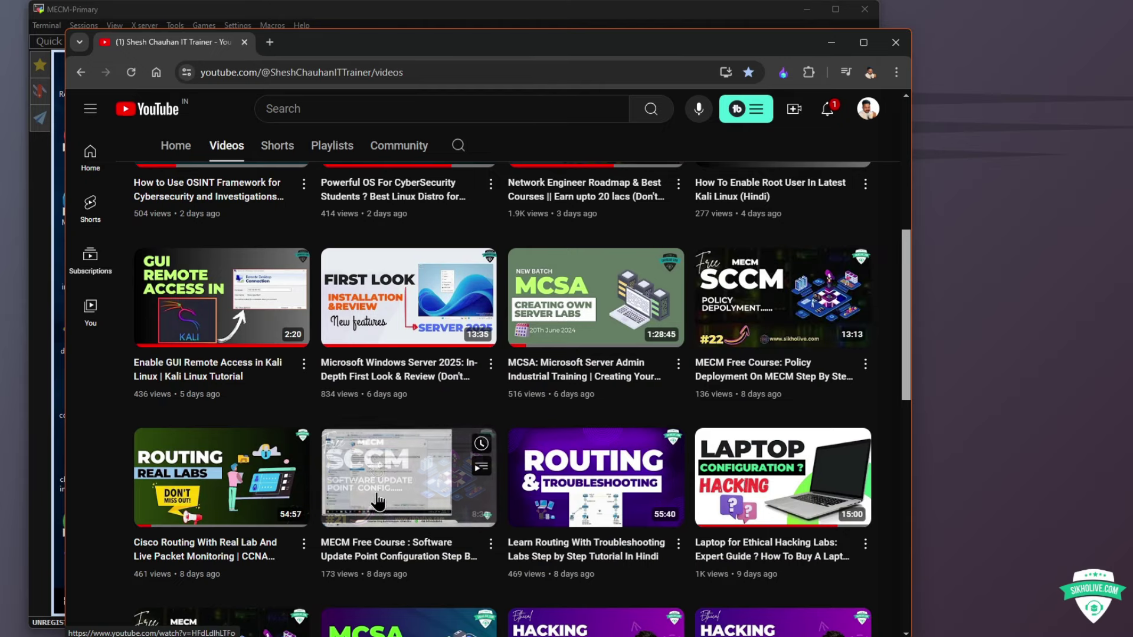
{"action": "scroll", "coordinate": [351, 472], "scroll_direction": "down", "scroll_amount": 1}
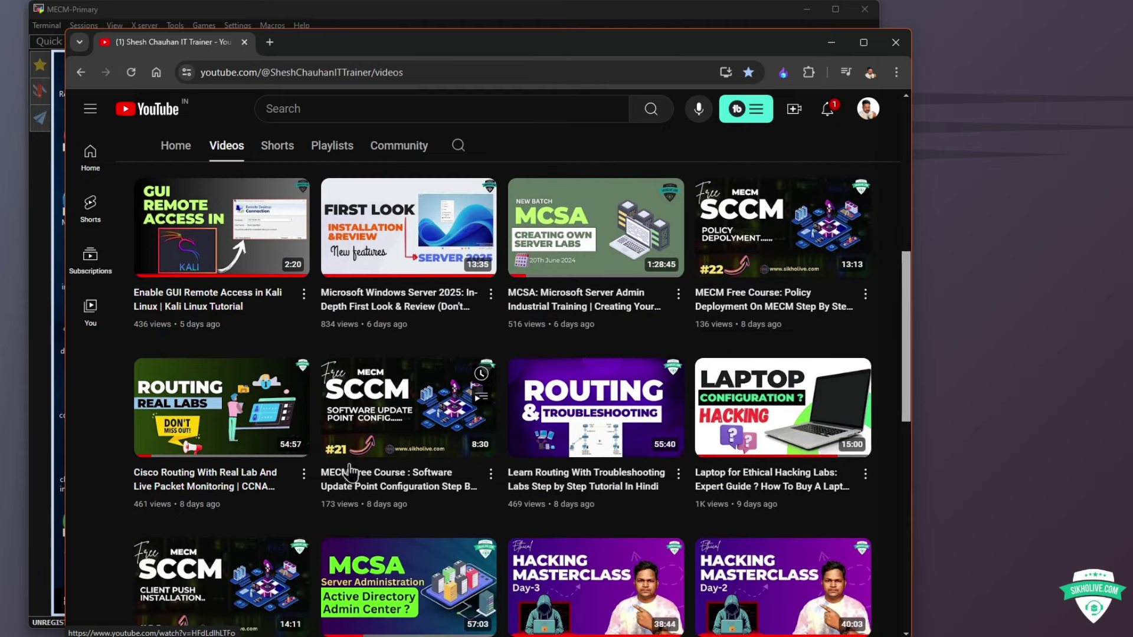
{"action": "scroll", "coordinate": [712, 318], "scroll_direction": "up", "scroll_amount": 3}
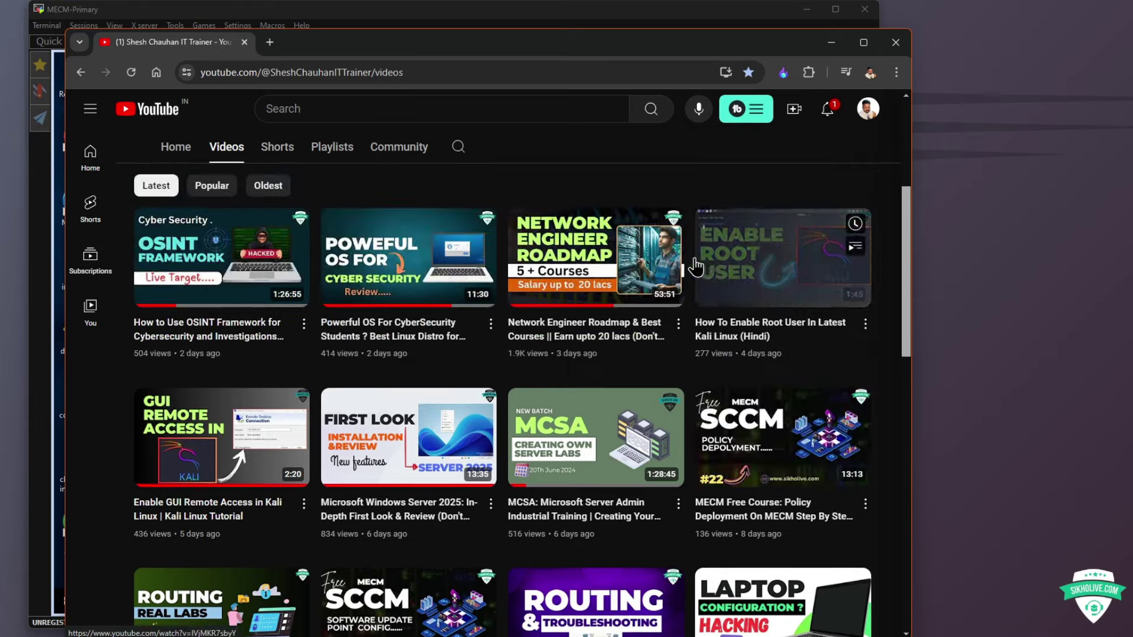
{"action": "scroll", "coordinate": [697, 267], "scroll_direction": "up", "scroll_amount": 4}
Step: View the YouTube channel's created playlists, and minimize the browser to return to the MECM-Primary remote session
{"action": "left_click", "coordinate": [348, 429]}
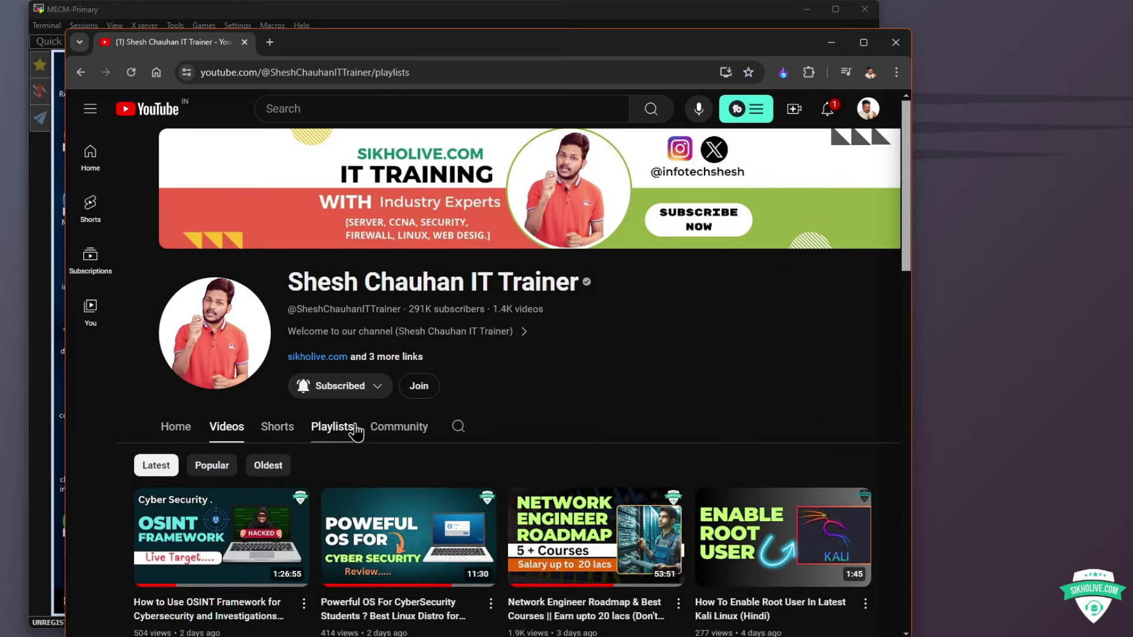
{"action": "scroll", "coordinate": [697, 413], "scroll_direction": "down", "scroll_amount": 2}
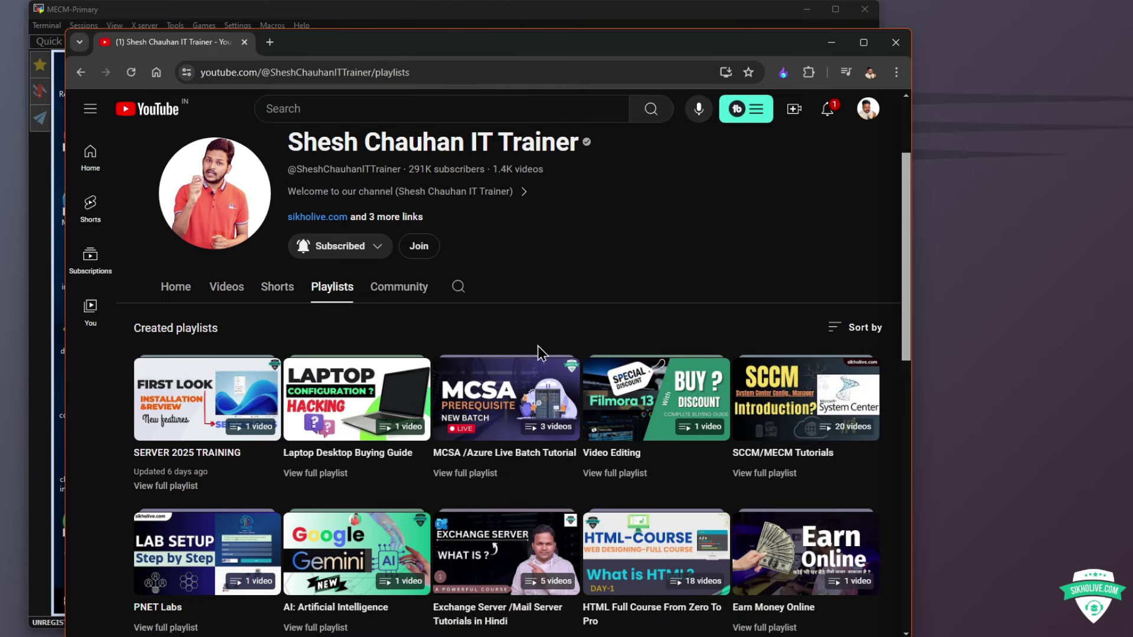
{"action": "scroll", "coordinate": [627, 263], "scroll_direction": "up", "scroll_amount": 2}
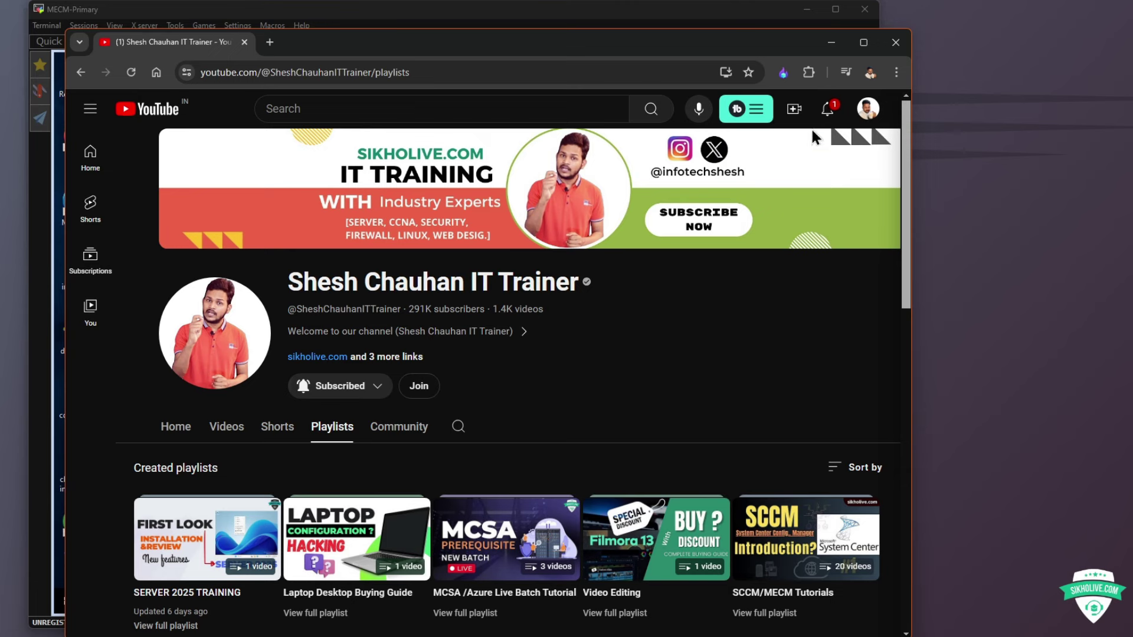
{"action": "left_click", "coordinate": [829, 43]}
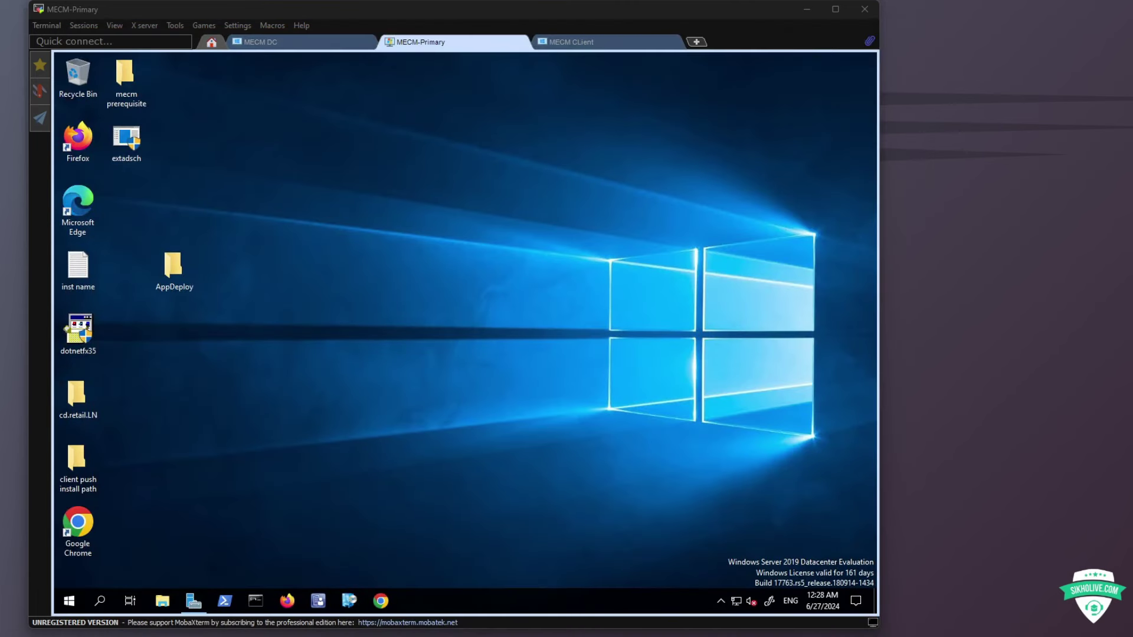
Step: Launch and minimize the Configuration Manager console, and check the Firefox Setup 127.0.2 installer in the AppDeploy desktop folder
{"action": "left_click", "coordinate": [318, 601]}
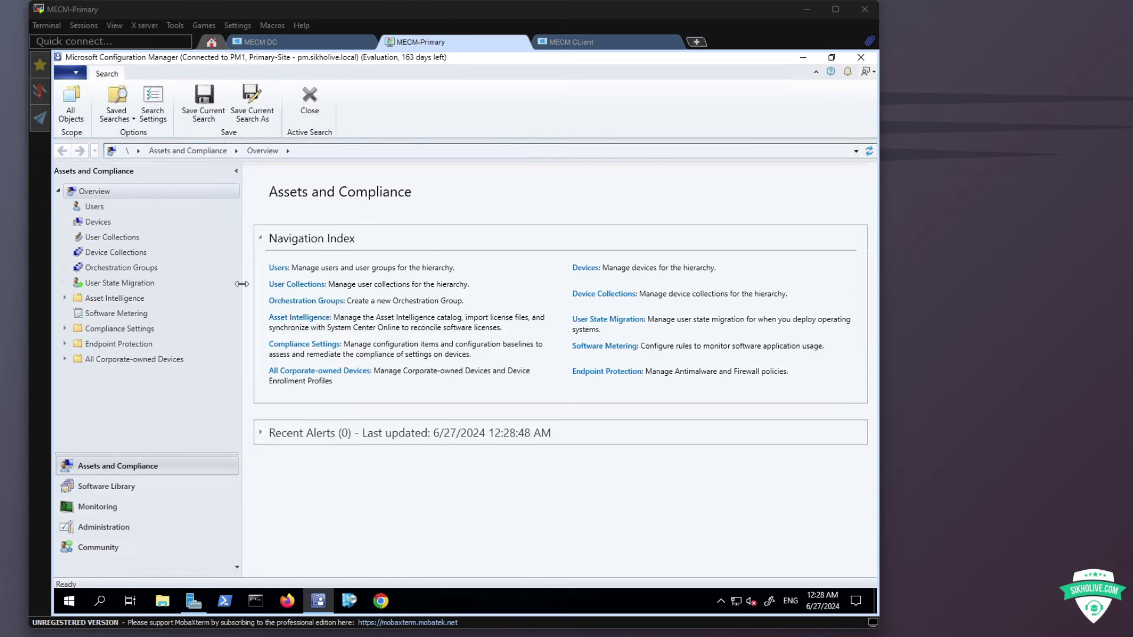
{"action": "left_click", "coordinate": [801, 61]}
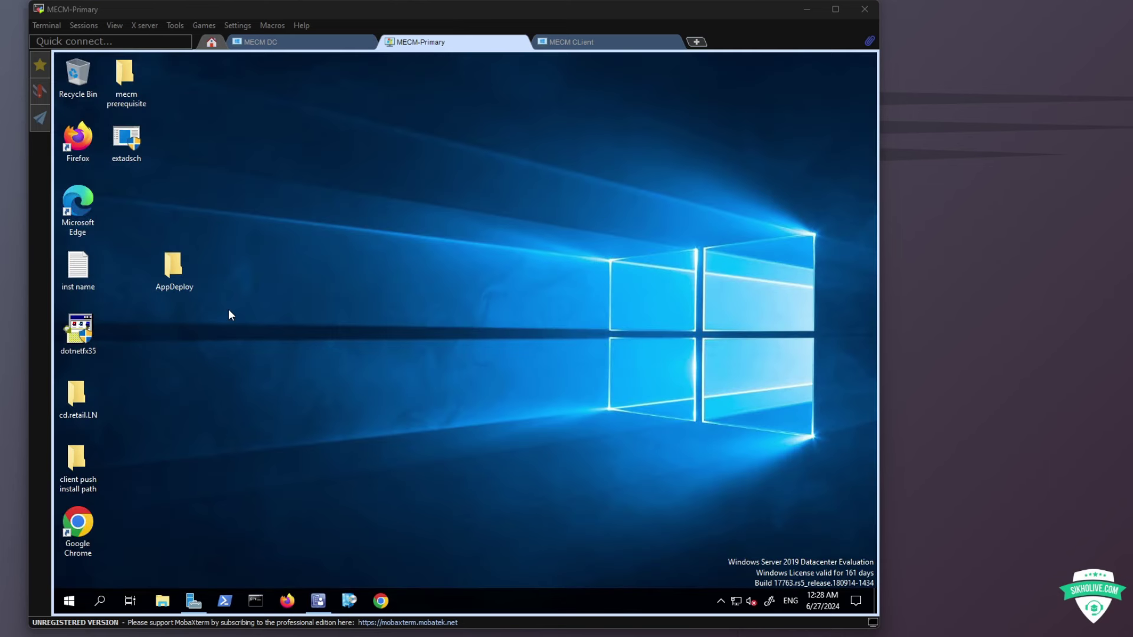
{"action": "double_click", "coordinate": [177, 271]}
{"action": "left_click", "coordinate": [254, 223]}
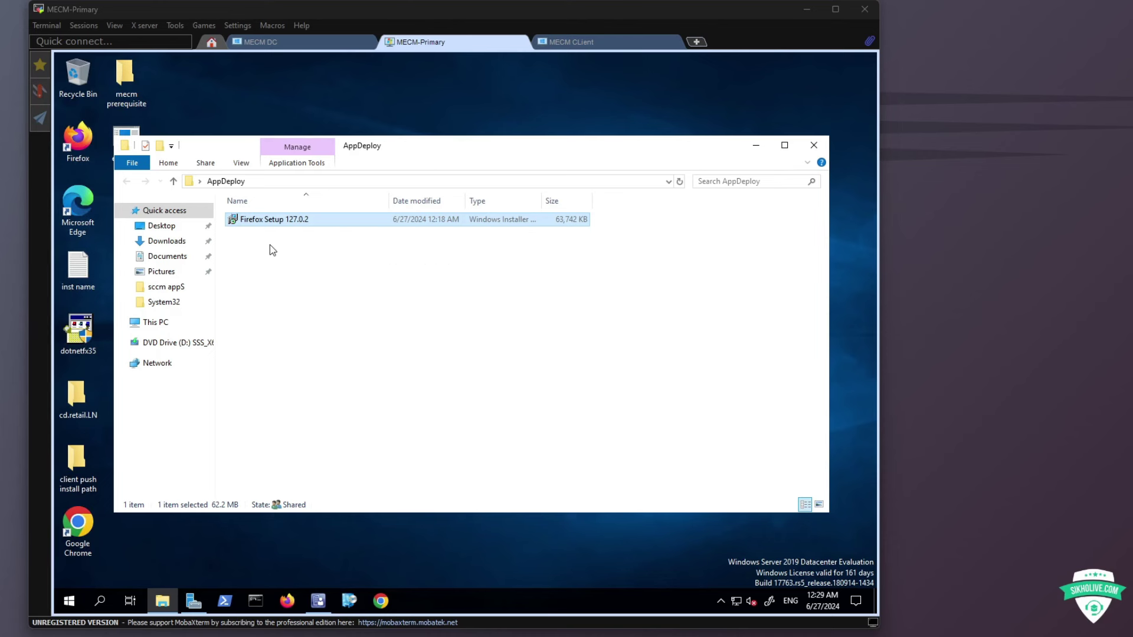
{"action": "left_click", "coordinate": [813, 145]}
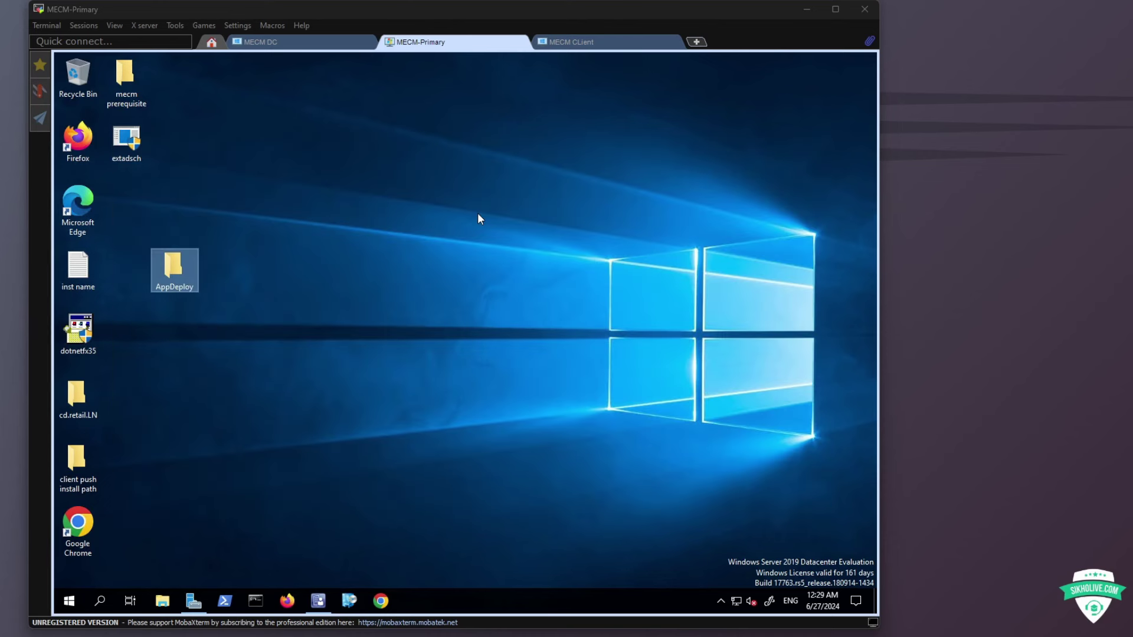
{"action": "left_click", "coordinate": [401, 250]}
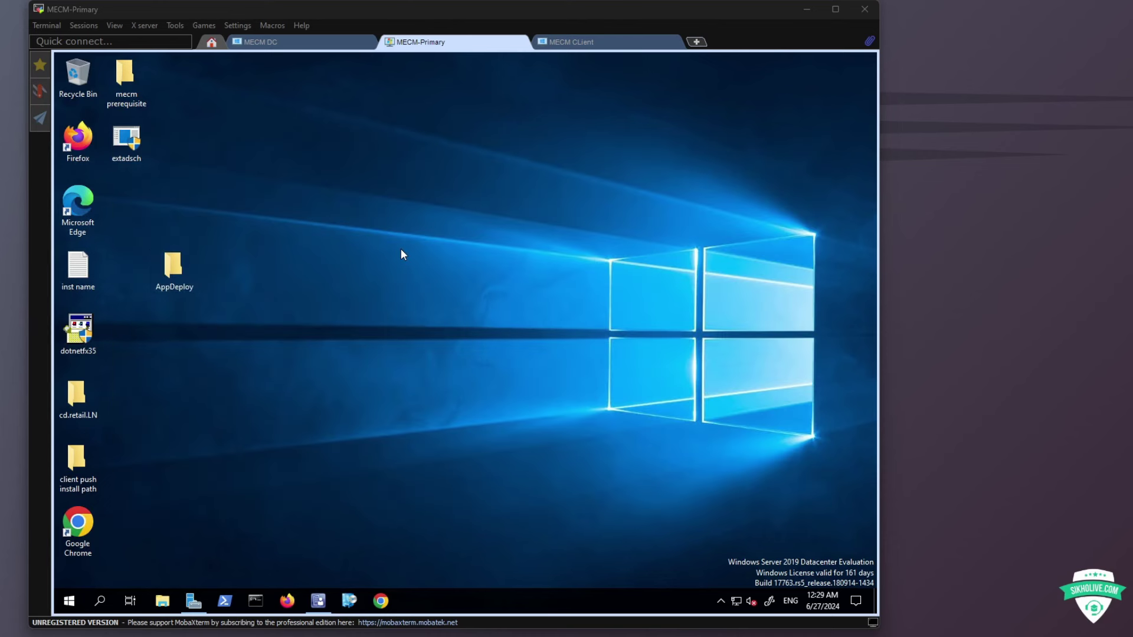
Step: Share the AppDeploy desktop folder with Everyone at the Read/Write permission level
{"action": "right_click", "coordinate": [173, 283]}
{"action": "left_click", "coordinate": [208, 485]}
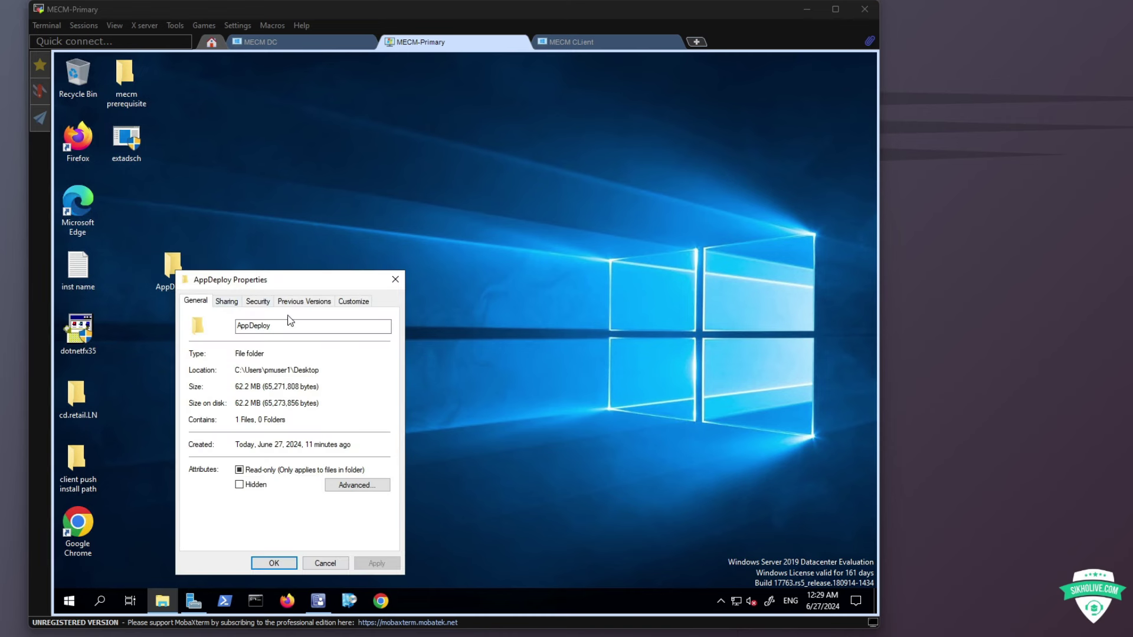
{"action": "left_click", "coordinate": [235, 302]}
{"action": "left_click", "coordinate": [218, 387]}
{"action": "left_click", "coordinate": [381, 401]}
{"action": "left_click", "coordinate": [158, 414]}
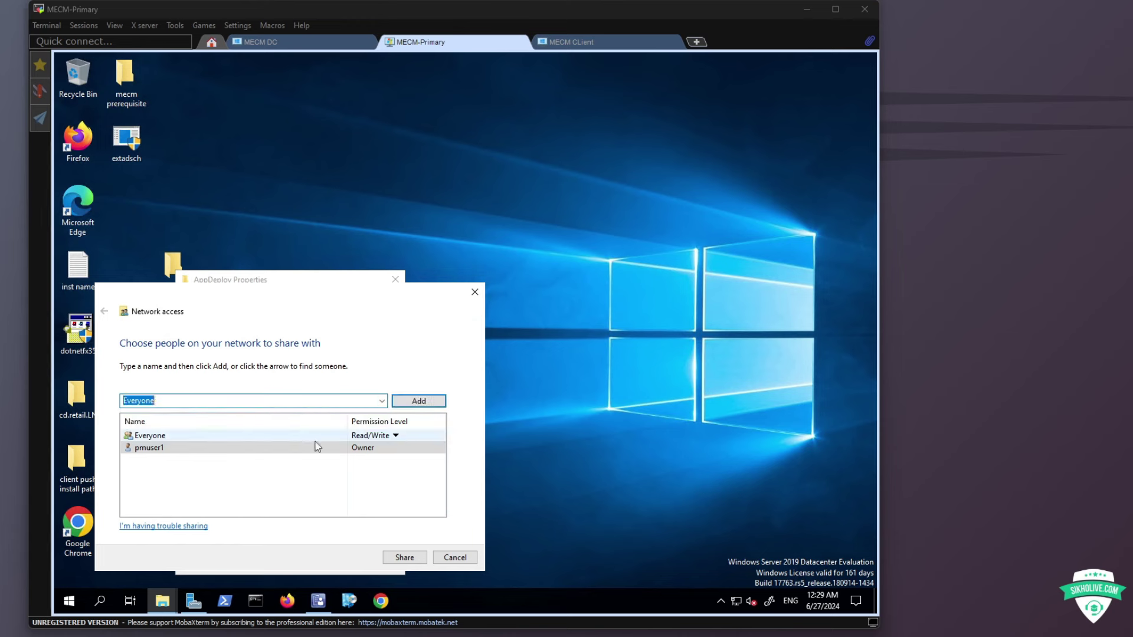
{"action": "left_click", "coordinate": [395, 436]}
{"action": "left_click", "coordinate": [430, 457]}
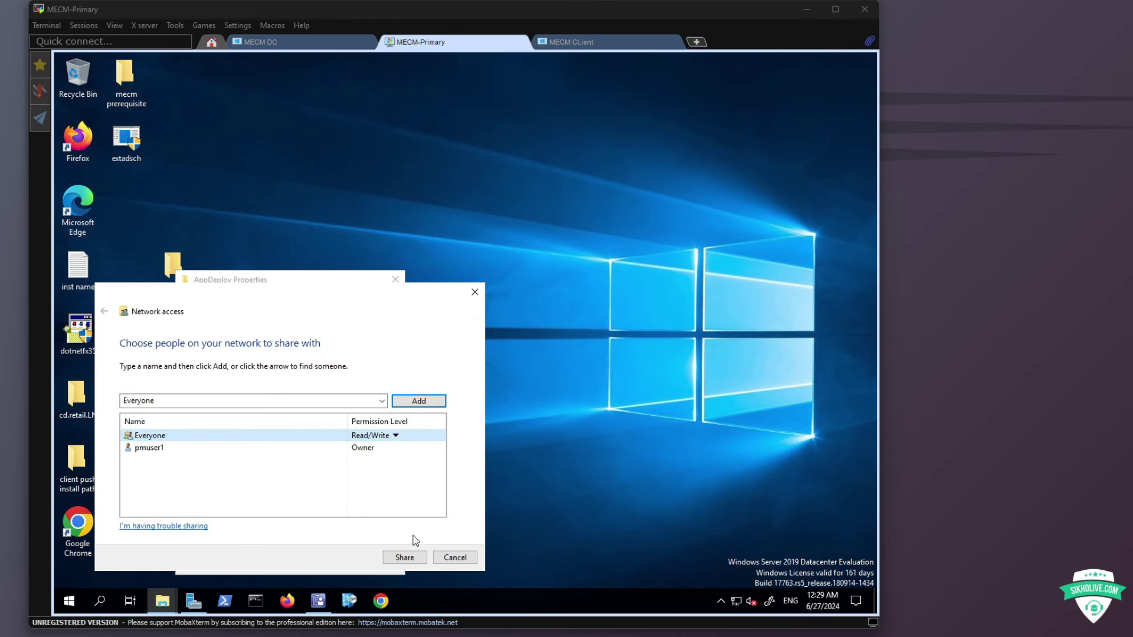
{"action": "left_click", "coordinate": [405, 558]}
{"action": "left_click", "coordinate": [457, 558]}
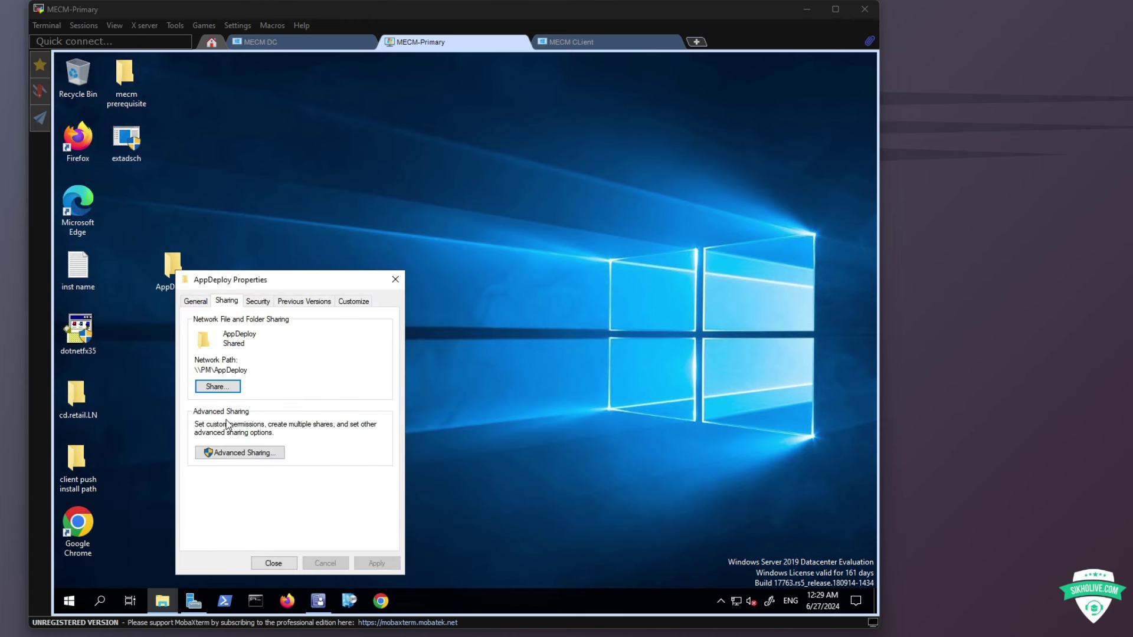
Step: Review Everyone's share permissions in the AppDeploy folder's Advanced Sharing settings, and close the folder properties
{"action": "left_click", "coordinate": [236, 454]}
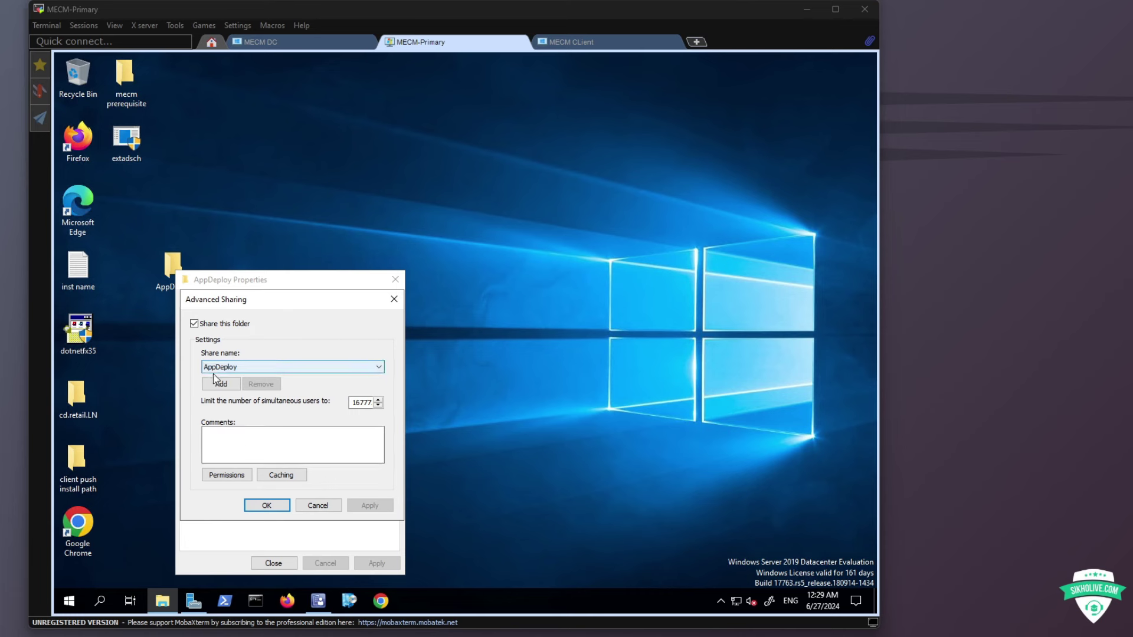
{"action": "left_click", "coordinate": [226, 475]}
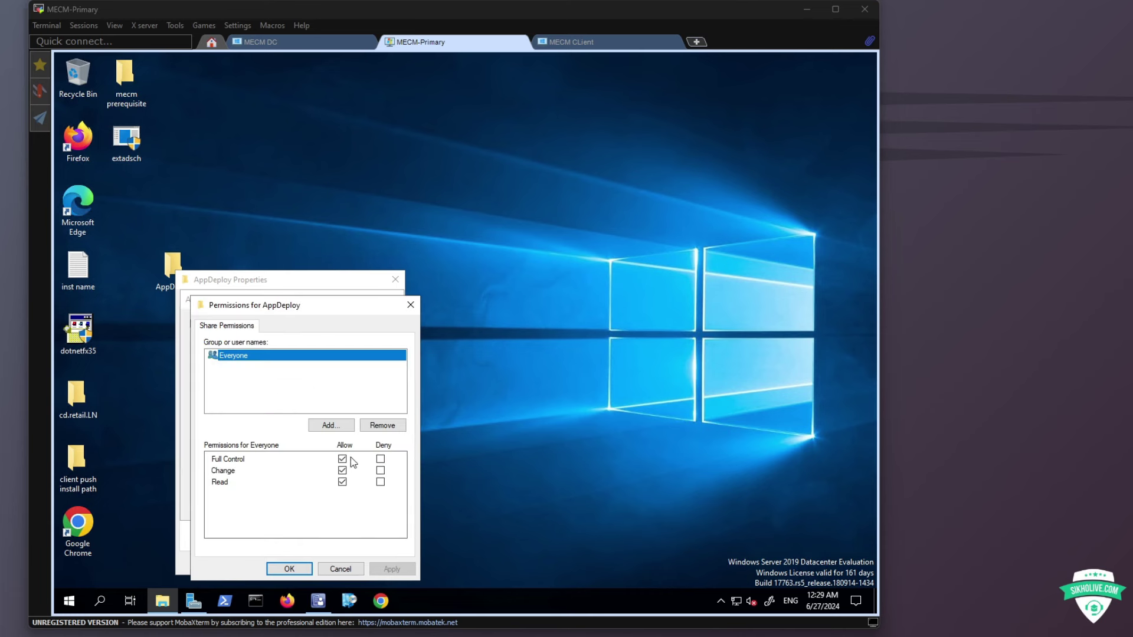
{"action": "left_click", "coordinate": [341, 569]}
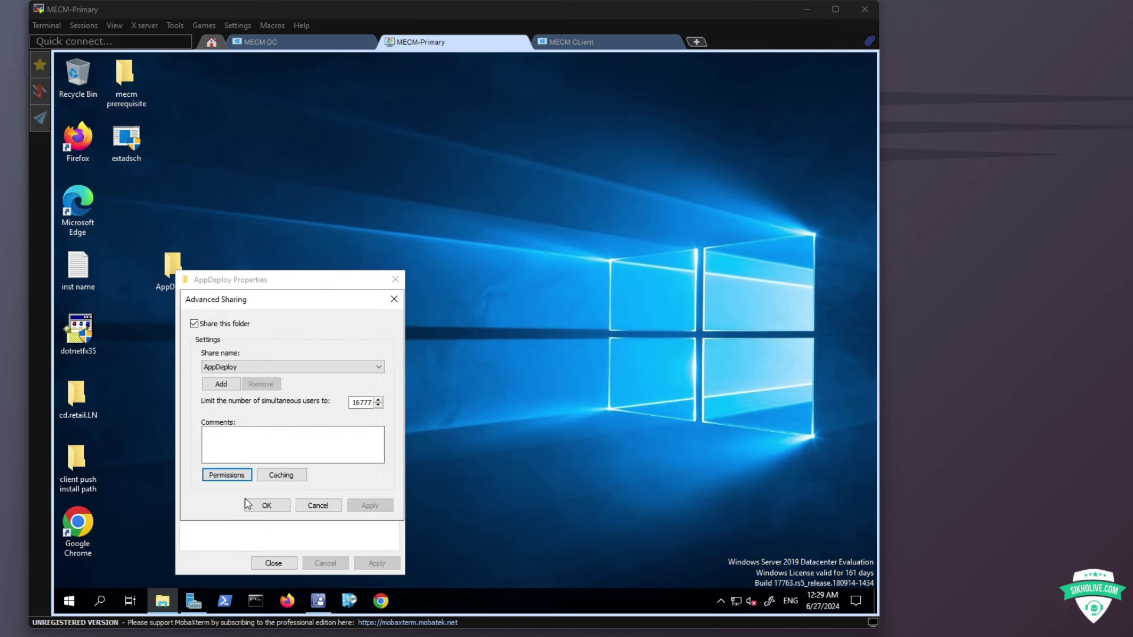
{"action": "left_click", "coordinate": [249, 505]}
{"action": "left_click", "coordinate": [274, 564]}
Step: Open the AppDeploy desktop folder to check its contents, and close it again
{"action": "left_click", "coordinate": [177, 277]}
{"action": "double_click", "coordinate": [177, 276]}
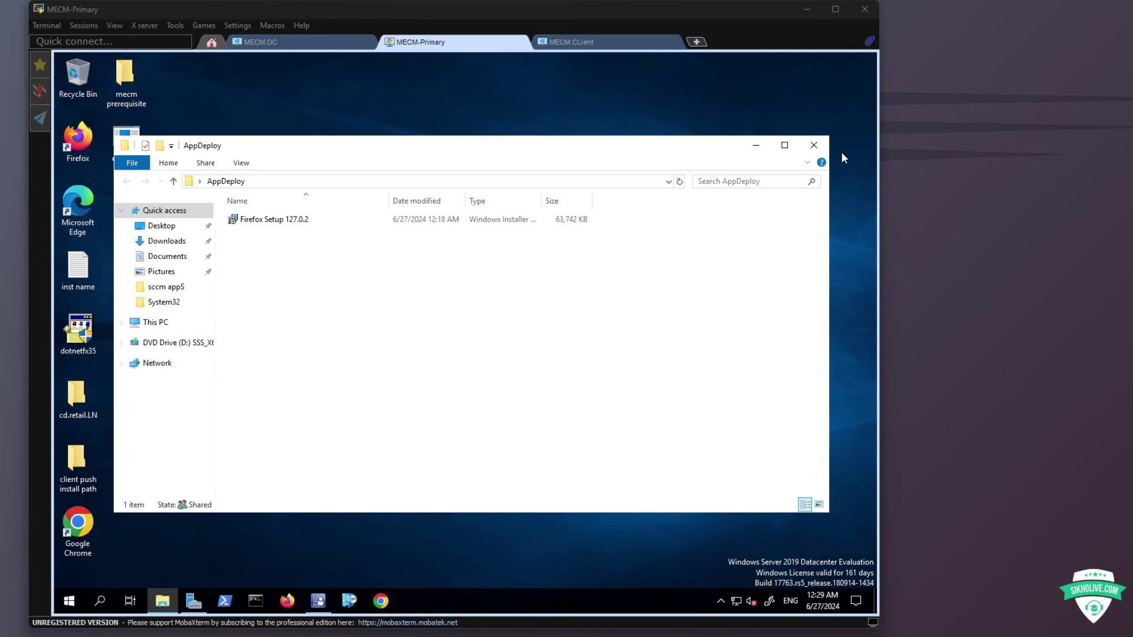
{"action": "left_click", "coordinate": [814, 144]}
{"action": "left_click", "coordinate": [278, 321]}
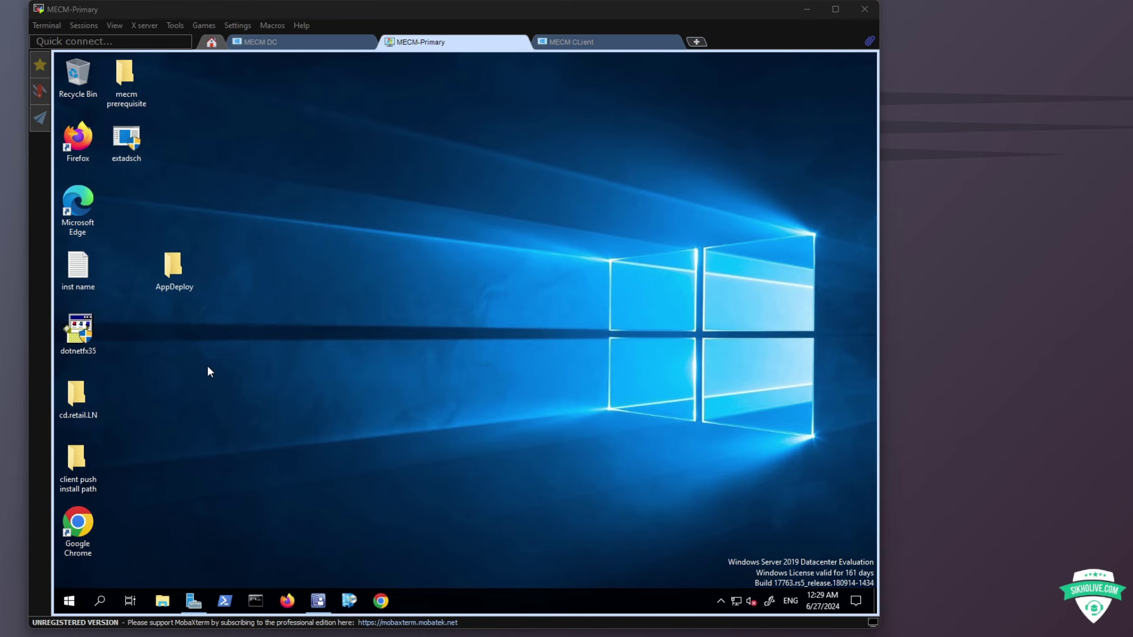
Step: Open the \\pm network location from Run and display the full path of its AppDeploy share
{"action": "key", "text": "super+r"}
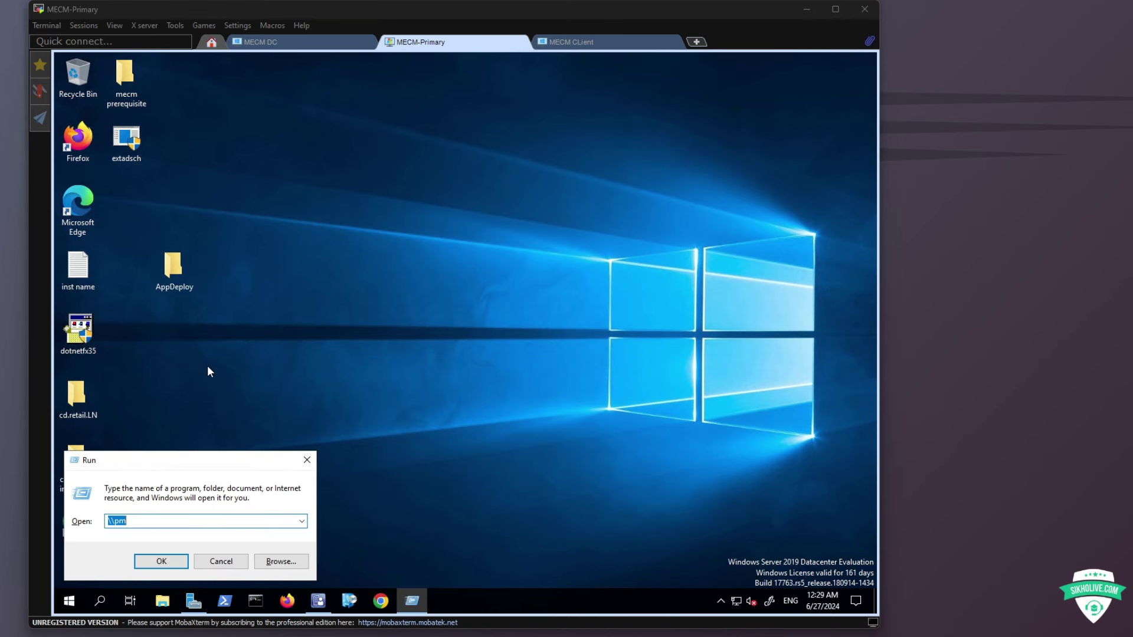
{"action": "key", "text": "Return"}
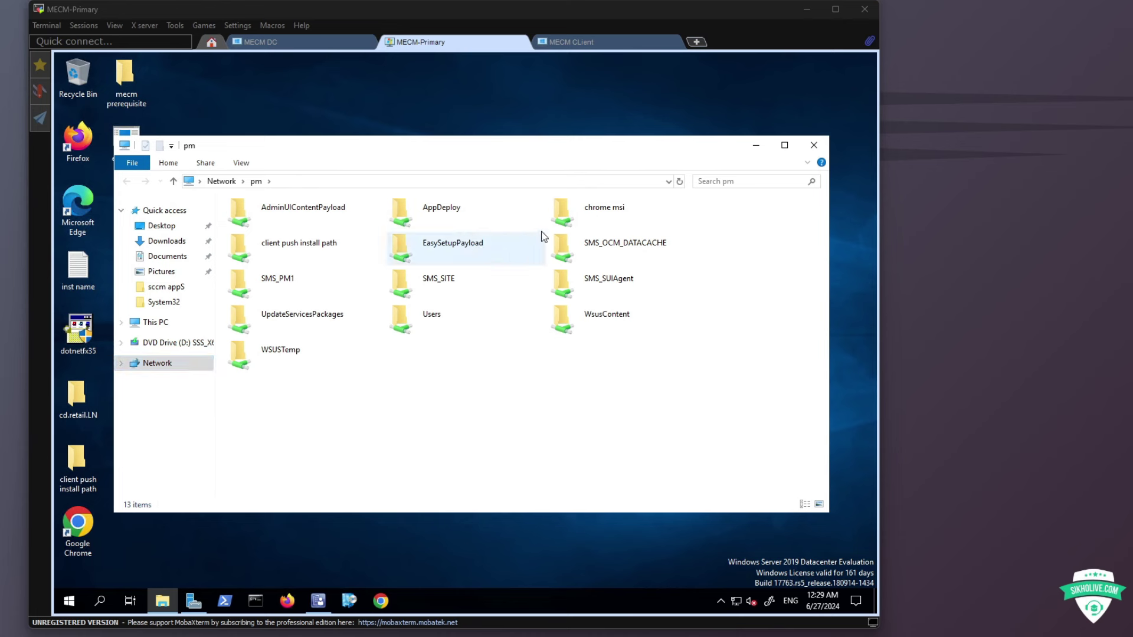
{"action": "double_click", "coordinate": [464, 212]}
{"action": "left_click", "coordinate": [311, 222]}
{"action": "left_click", "coordinate": [318, 183]}
{"action": "left_click", "coordinate": [299, 183]}
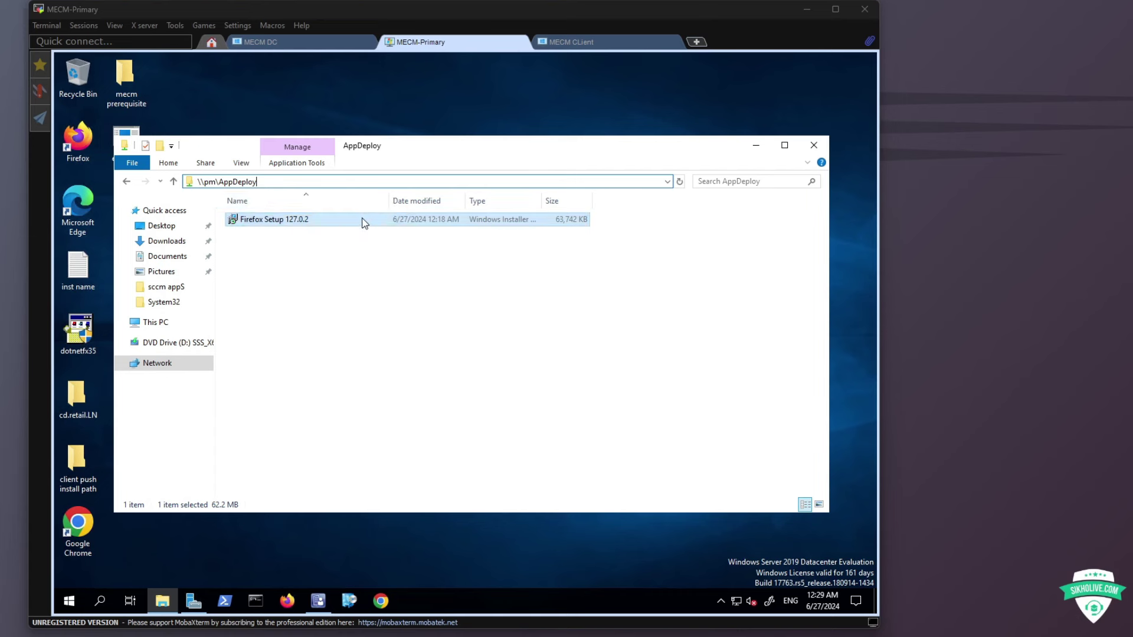
Step: Check the sharing properties and network path of the AppDeploy share on \\pm, and close its folder window
{"action": "right_click", "coordinate": [374, 261]}
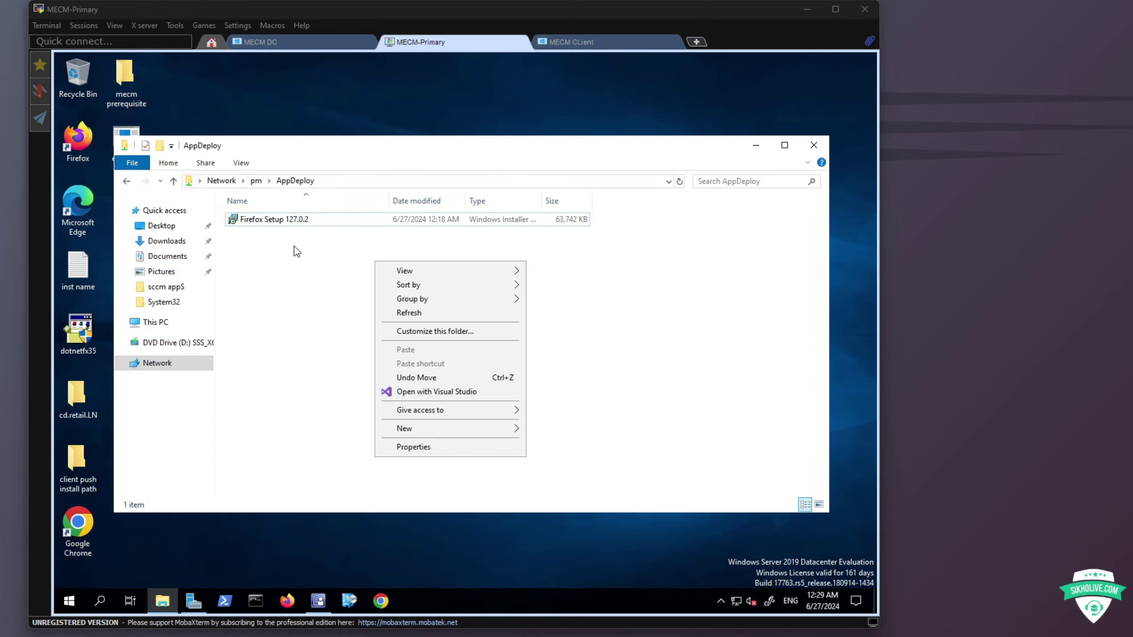
{"action": "left_click", "coordinate": [436, 448]}
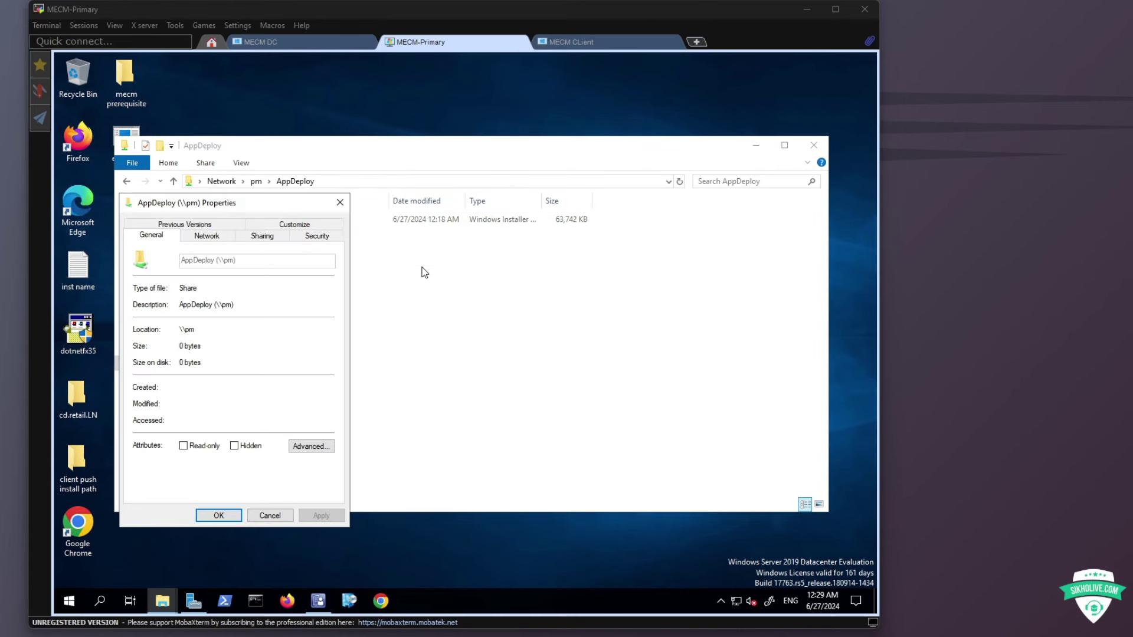
{"action": "left_click", "coordinate": [262, 236]}
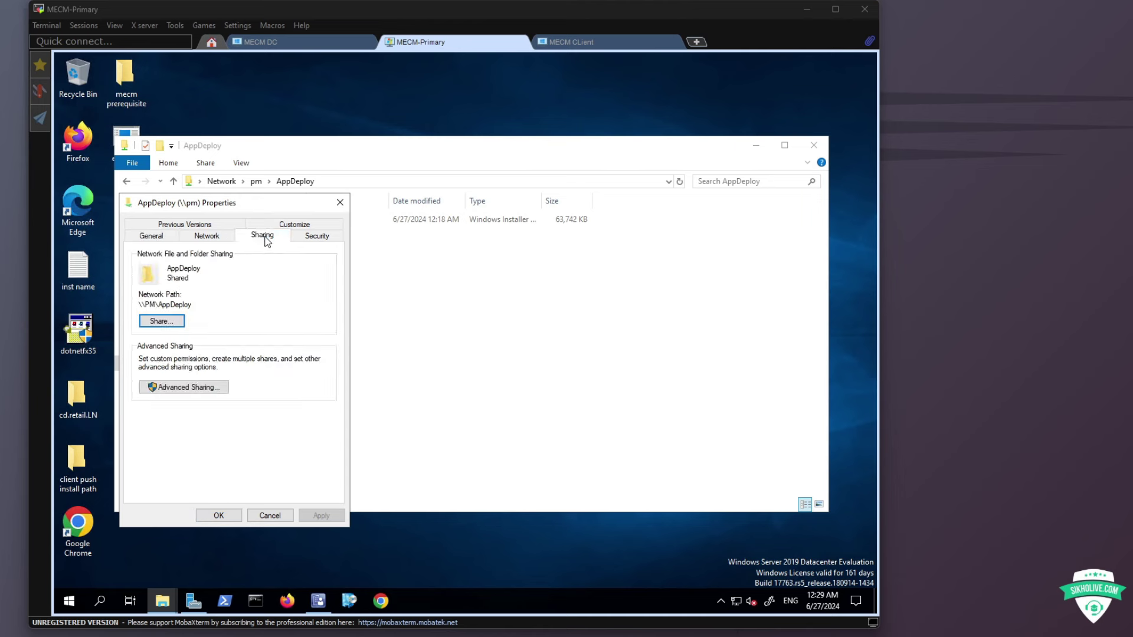
{"action": "left_click", "coordinate": [340, 203]}
{"action": "left_click", "coordinate": [285, 223]}
{"action": "left_click", "coordinate": [320, 177]}
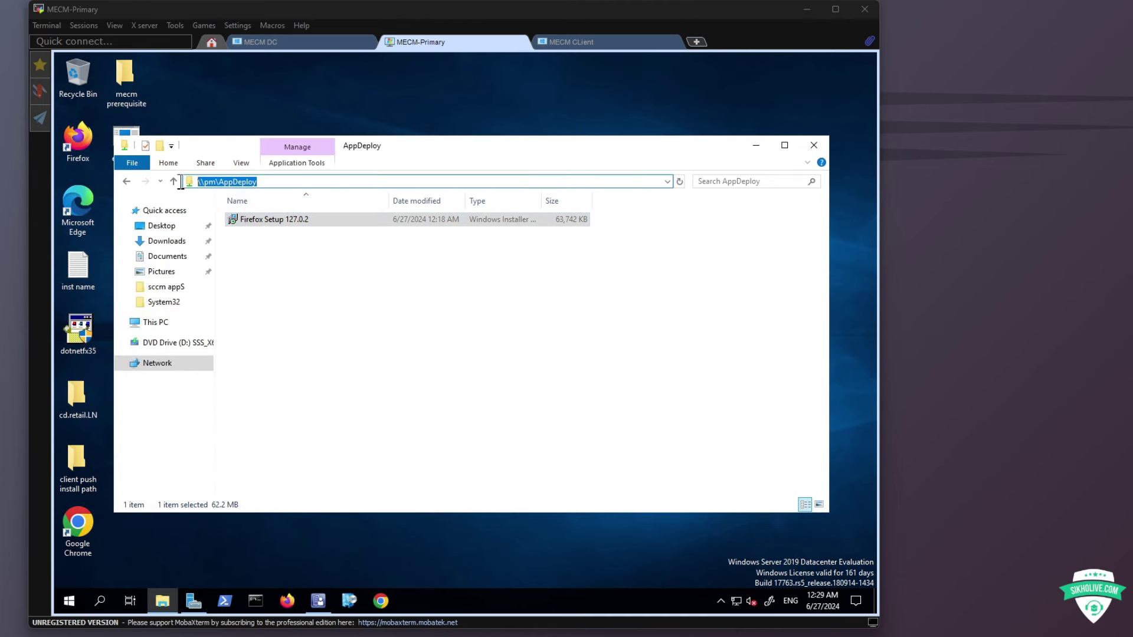
{"action": "left_click", "coordinate": [813, 148]}
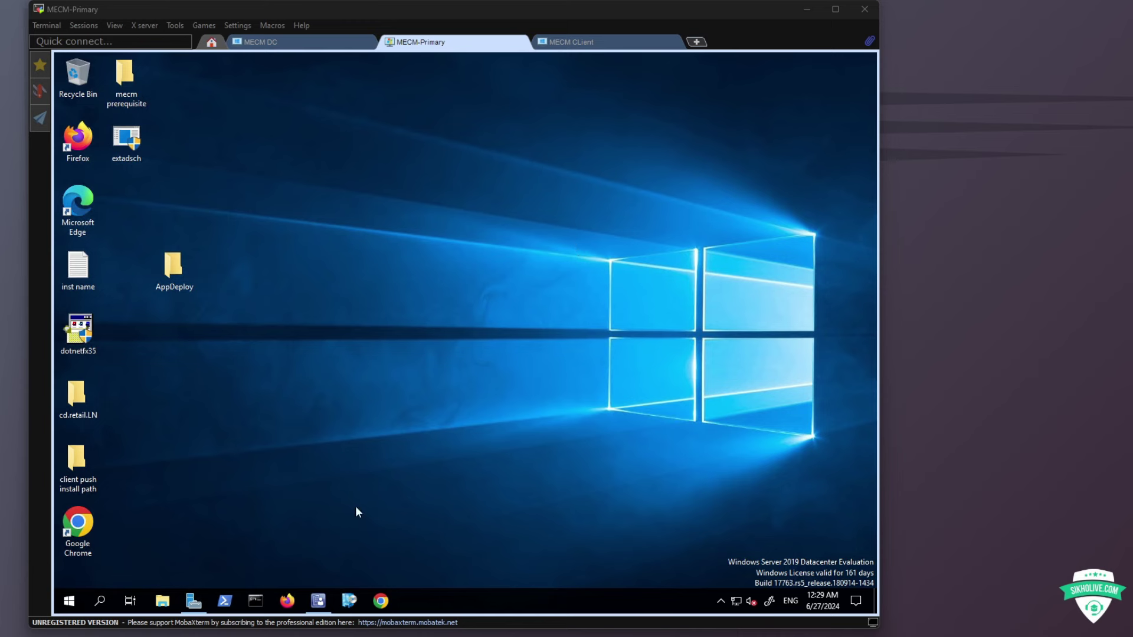
Step: Switch to the Configuration Manager console and start creating a new device collection under Assets and Compliance
{"action": "left_click", "coordinate": [320, 600]}
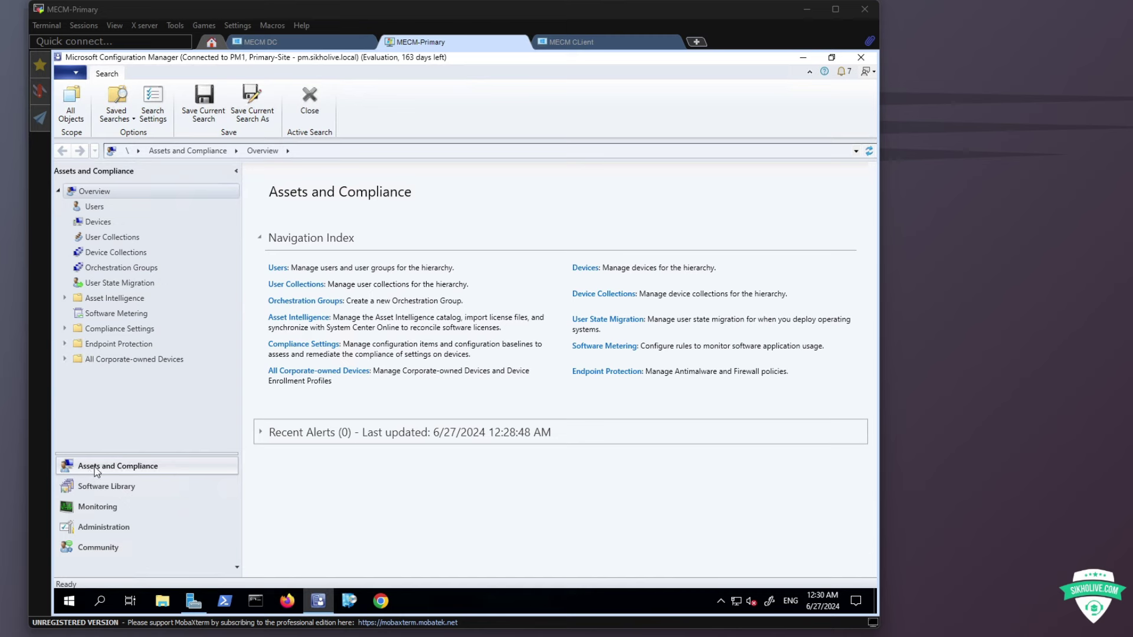
{"action": "left_click", "coordinate": [113, 252]}
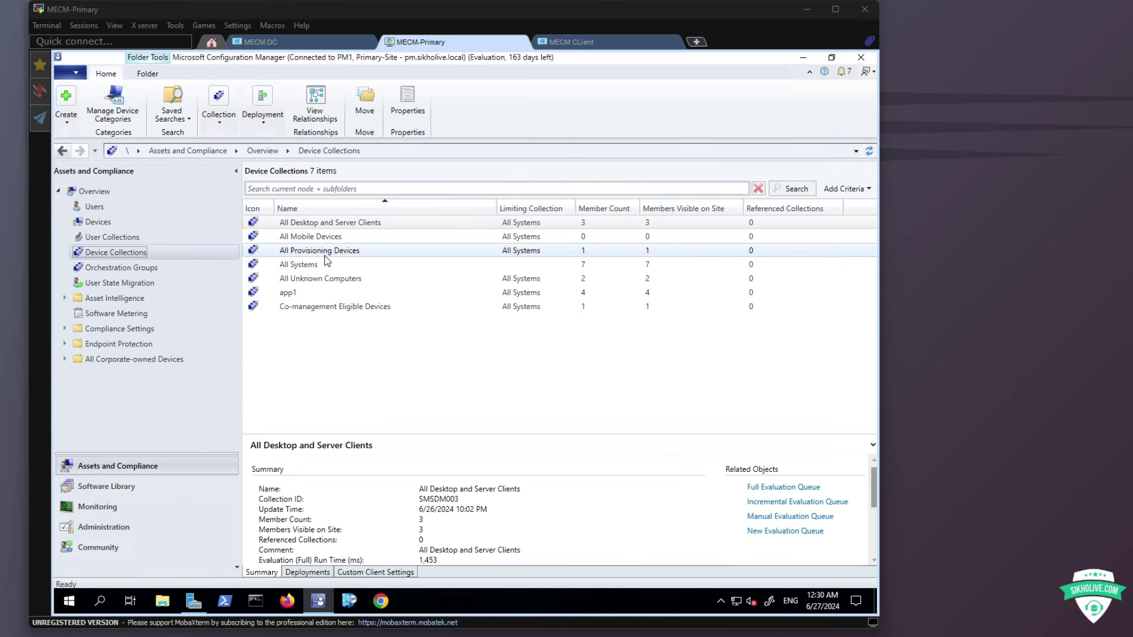
{"action": "right_click", "coordinate": [104, 254]}
{"action": "left_click", "coordinate": [155, 261]}
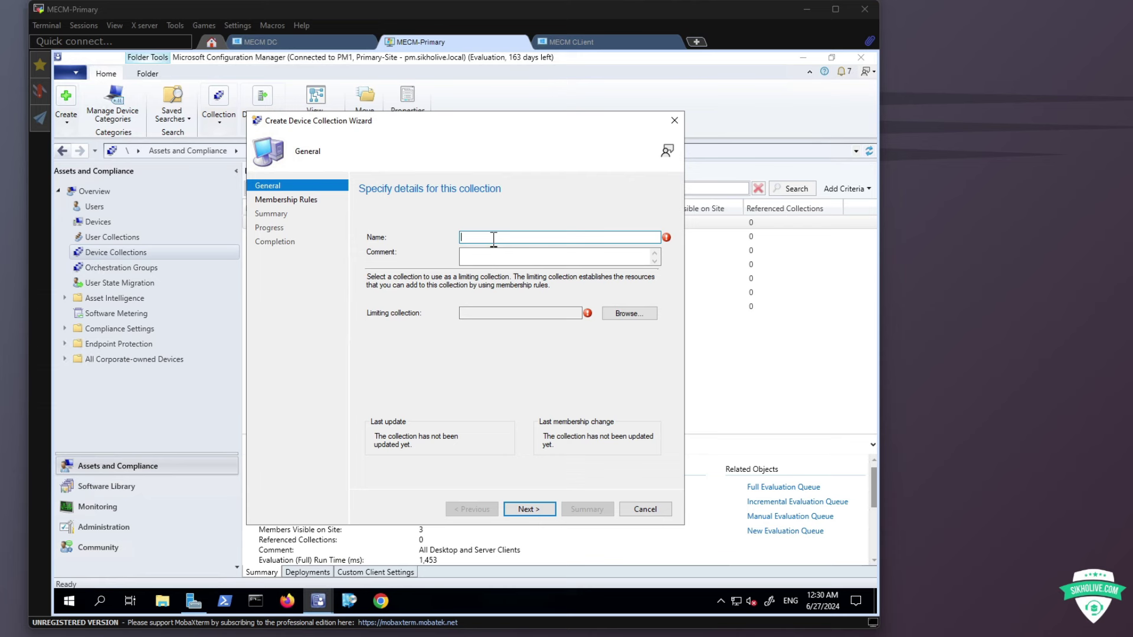
Step: Name the new device collection FirefoxDeployDeviceCollection
{"action": "type", "text": "App"}
{"action": "key", "text": "BackSpace"}
{"action": "key", "text": "BackSpace"}
{"action": "key", "text": "BackSpace"}
{"action": "type", "text": "AllApp"}
{"action": "left_click_drag", "start_coordinate": [537, 235], "coordinate": [431, 233]}
{"action": "left_click", "coordinate": [510, 236]}
{"action": "left_click_drag", "start_coordinate": [511, 236], "coordinate": [385, 235]}
{"action": "type", "text": "Firefo"}
{"action": "type", "text": "xDeployDeviceCollection"}
Step: Set All Systems as the limiting collection and continue to the membership rules
{"action": "left_click", "coordinate": [615, 315]}
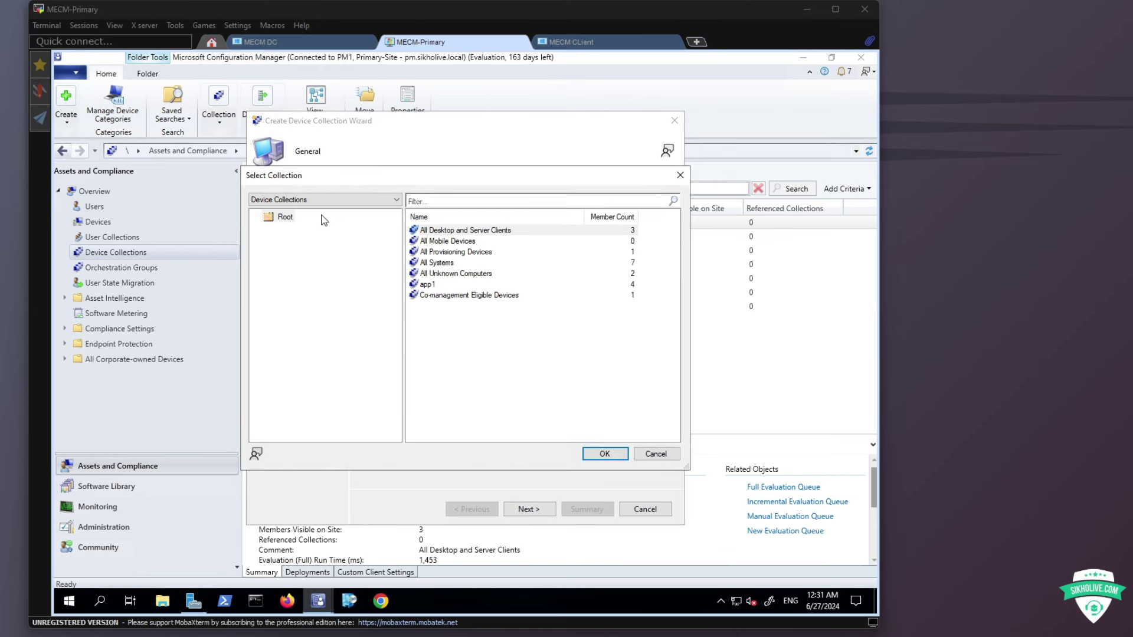
{"action": "left_click", "coordinate": [284, 218]}
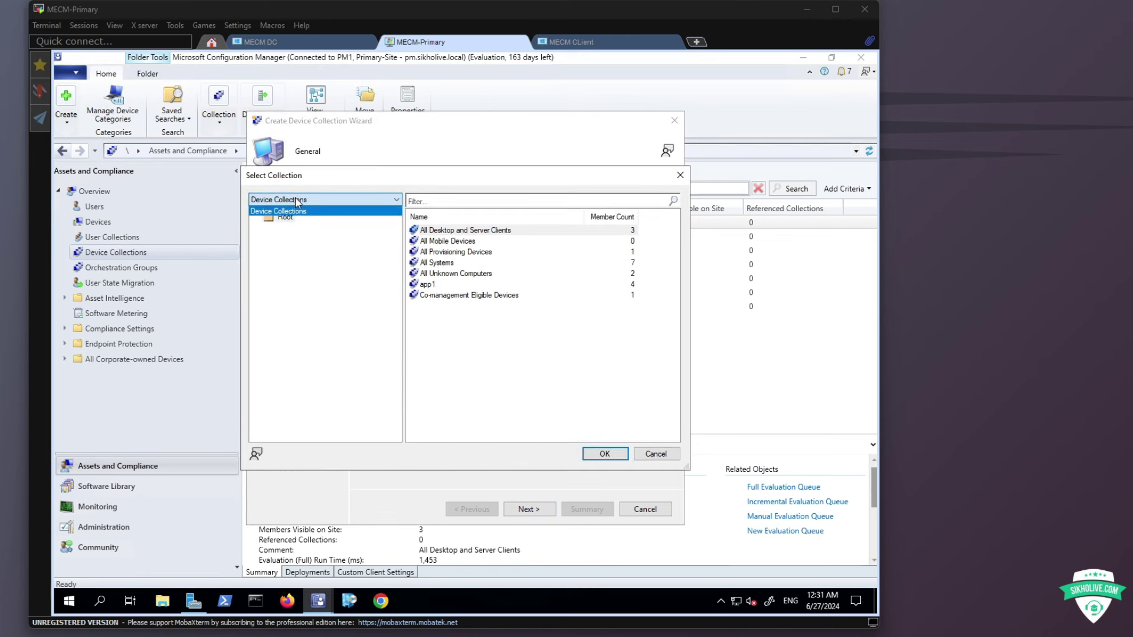
{"action": "left_click", "coordinate": [438, 264]}
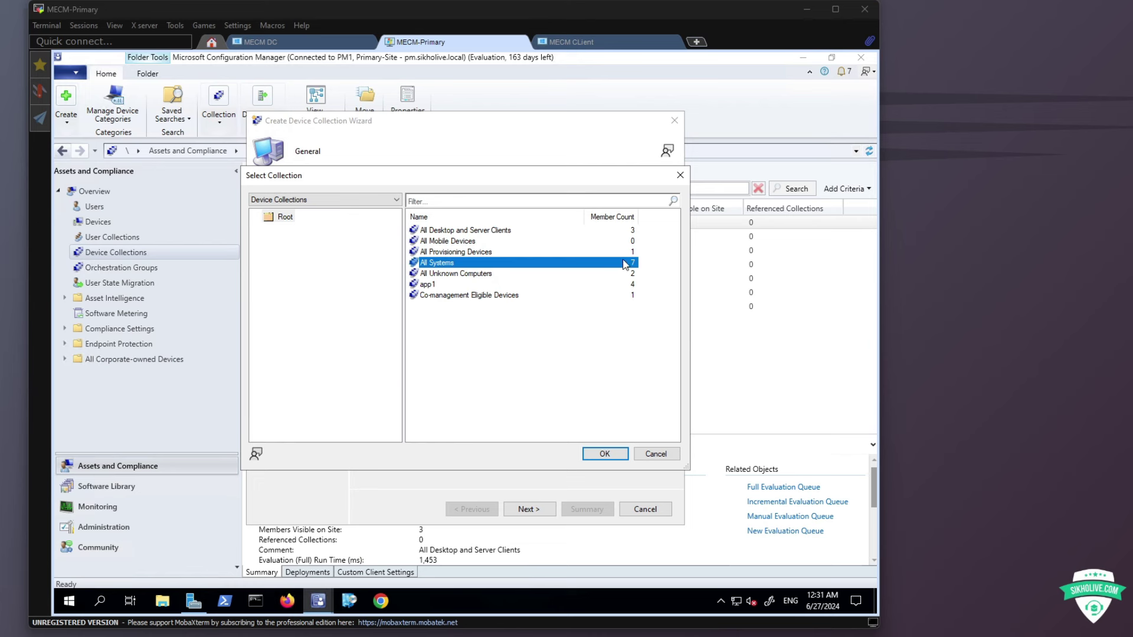
{"action": "left_click", "coordinate": [604, 452]}
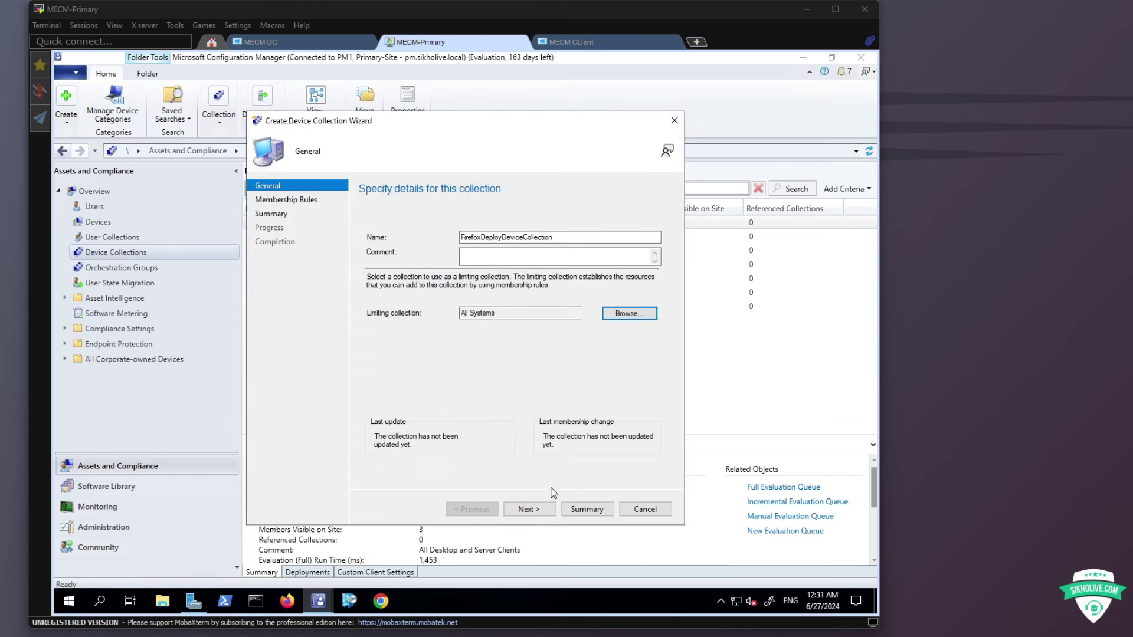
{"action": "left_click", "coordinate": [525, 508]}
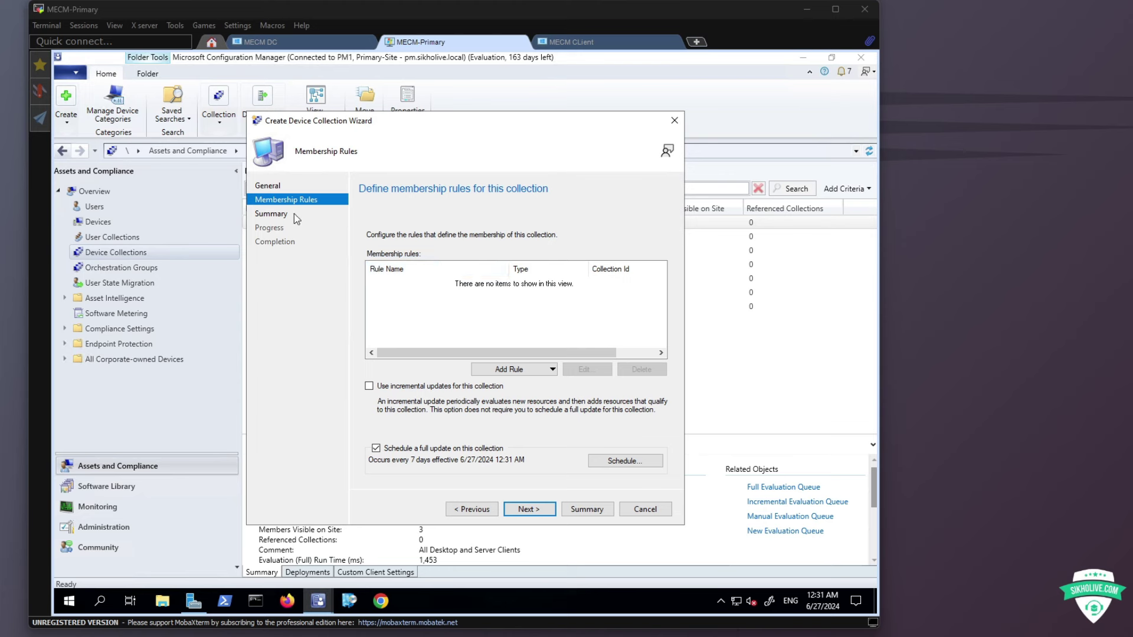
{"action": "left_click", "coordinate": [501, 370]}
{"action": "left_click", "coordinate": [506, 385]}
{"action": "key", "text": "Escape"}
{"action": "left_click", "coordinate": [500, 373]}
{"action": "left_click", "coordinate": [529, 509]}
{"action": "left_click", "coordinate": [521, 374]}
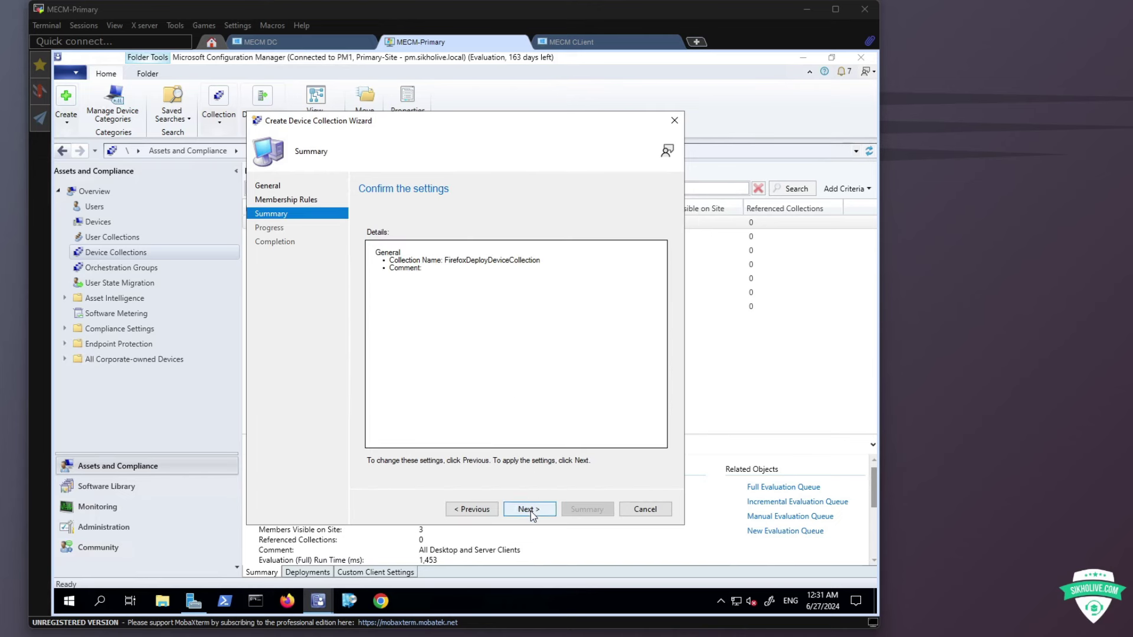
{"action": "left_click", "coordinate": [399, 440]}
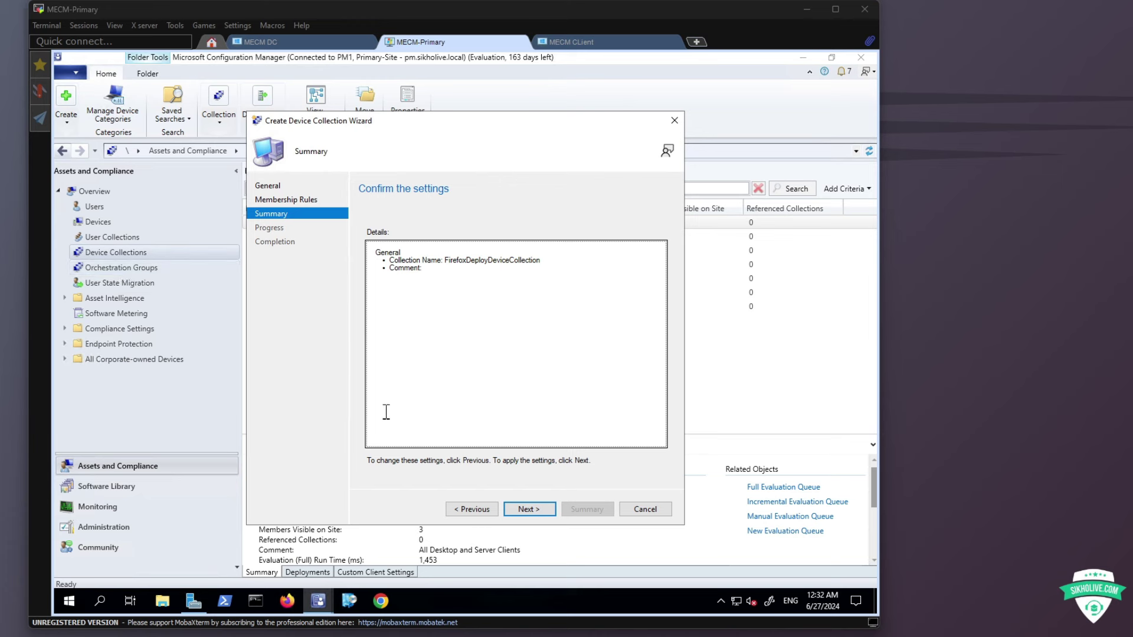
{"action": "left_click", "coordinate": [472, 510]}
Step: Add a direct membership rule that searches System Resource by Name with the value %, and select all the found resources
{"action": "left_click", "coordinate": [511, 375]}
{"action": "left_click", "coordinate": [515, 385]}
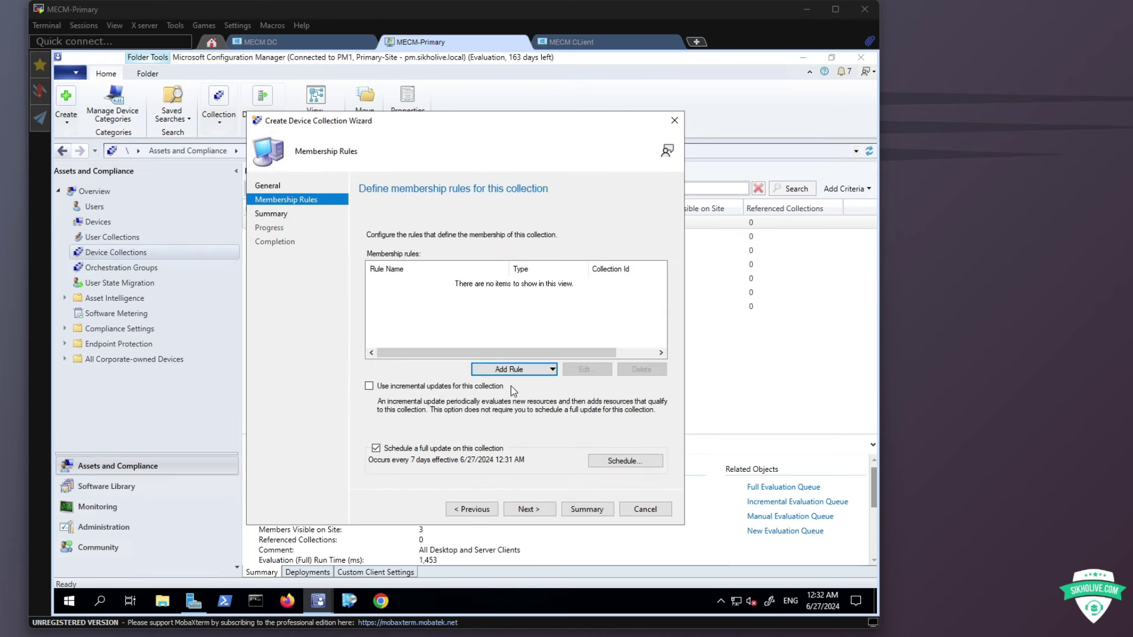
{"action": "left_click", "coordinate": [532, 507]}
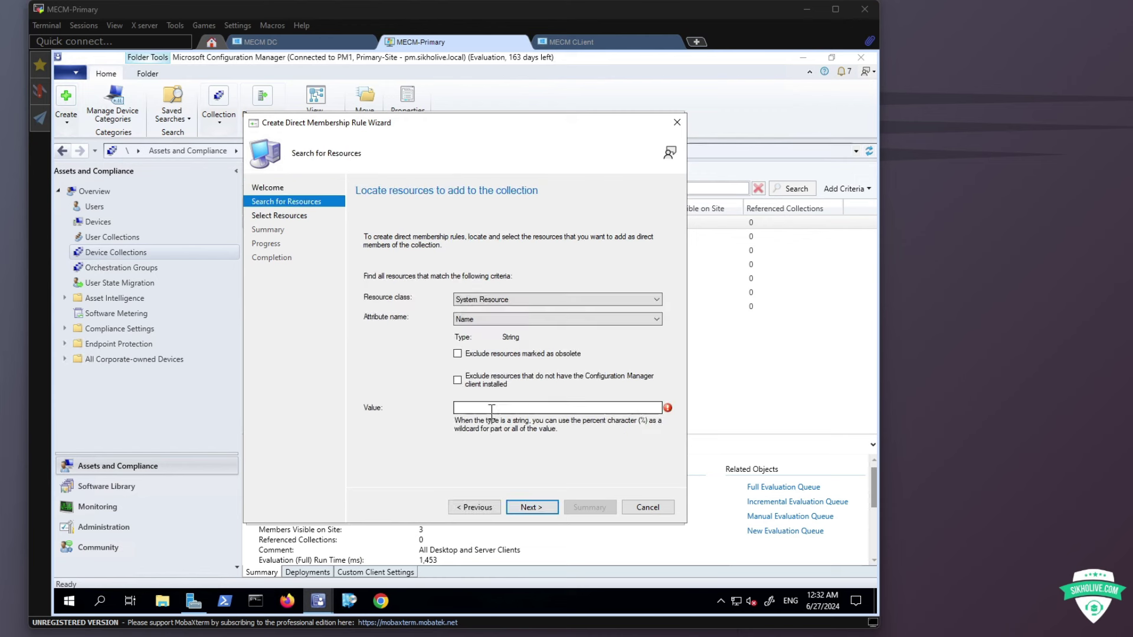
{"action": "left_click", "coordinate": [475, 319]}
{"action": "left_click", "coordinate": [477, 319]}
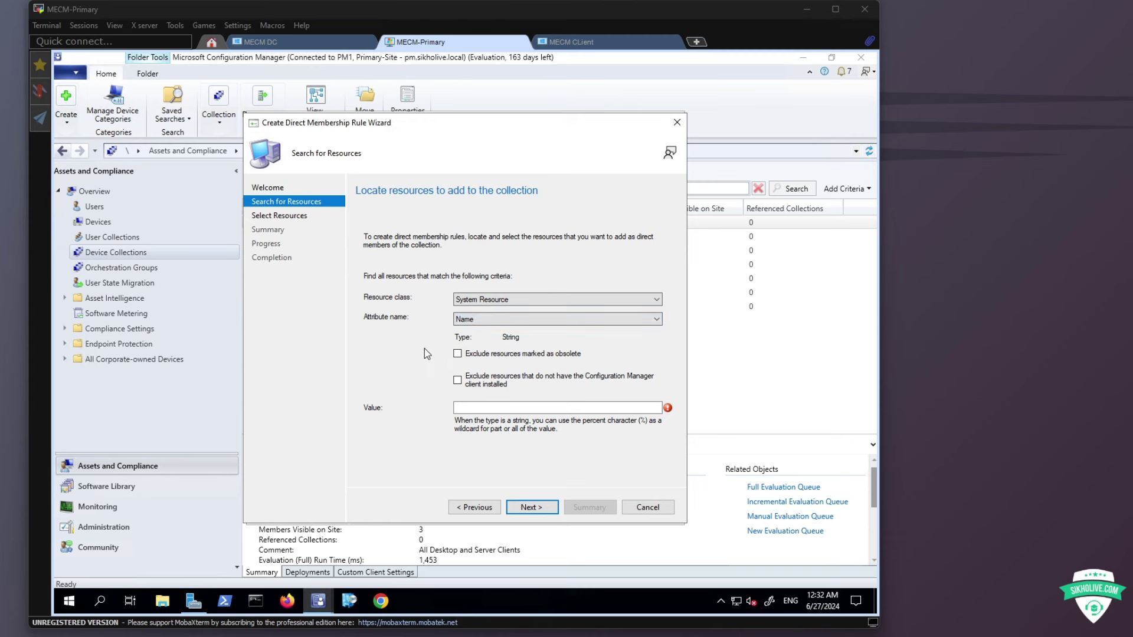
{"action": "left_click", "coordinate": [649, 408]}
{"action": "type", "text": "%"}
{"action": "left_click", "coordinate": [536, 508]}
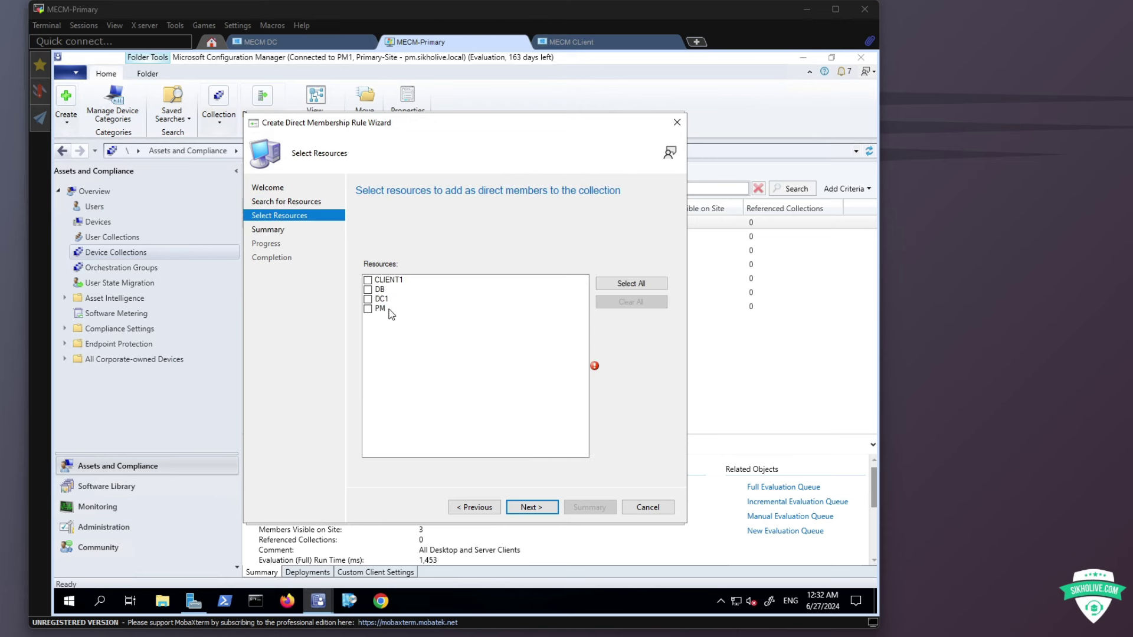
{"action": "left_click", "coordinate": [629, 286]}
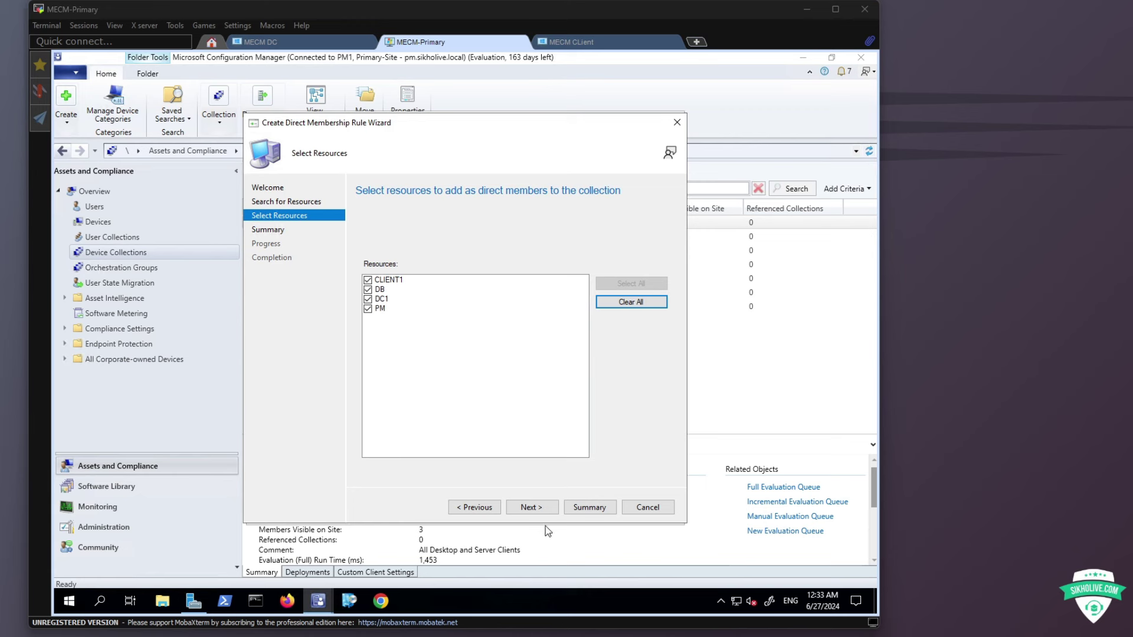
{"action": "left_click", "coordinate": [537, 507]}
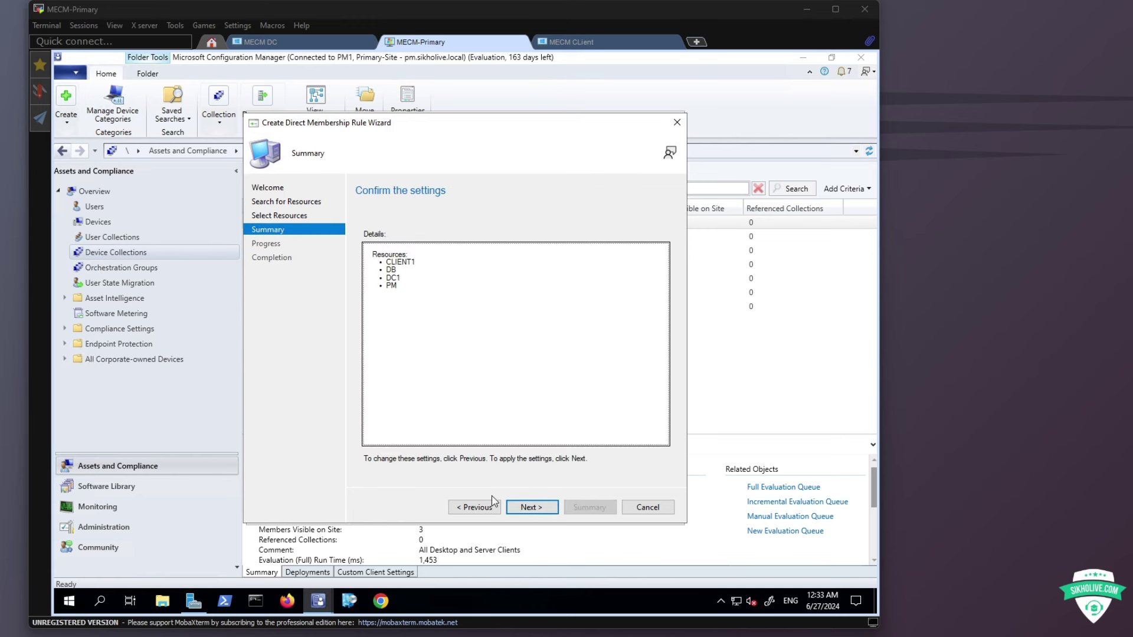
Step: Try leaving DB, DC1 and PM out of the direct members, and select them again
{"action": "left_click", "coordinate": [490, 507]}
{"action": "left_click", "coordinate": [368, 289]}
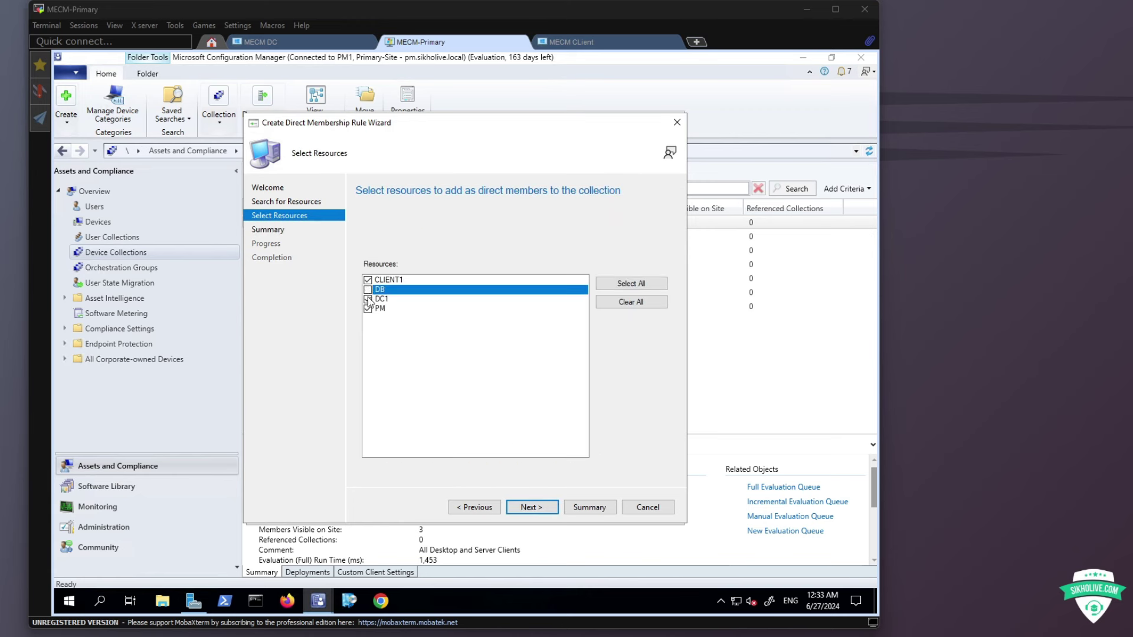
{"action": "left_click", "coordinate": [368, 299]}
{"action": "left_click", "coordinate": [368, 309]}
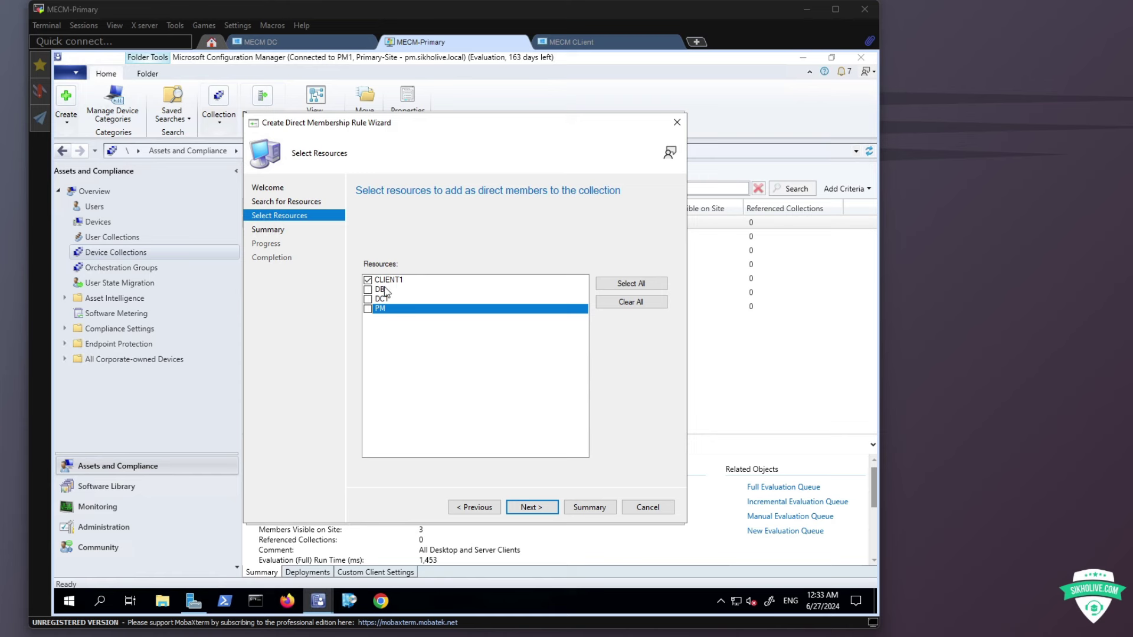
{"action": "left_click", "coordinate": [367, 290]}
{"action": "left_click", "coordinate": [367, 299]}
{"action": "left_click", "coordinate": [367, 309]}
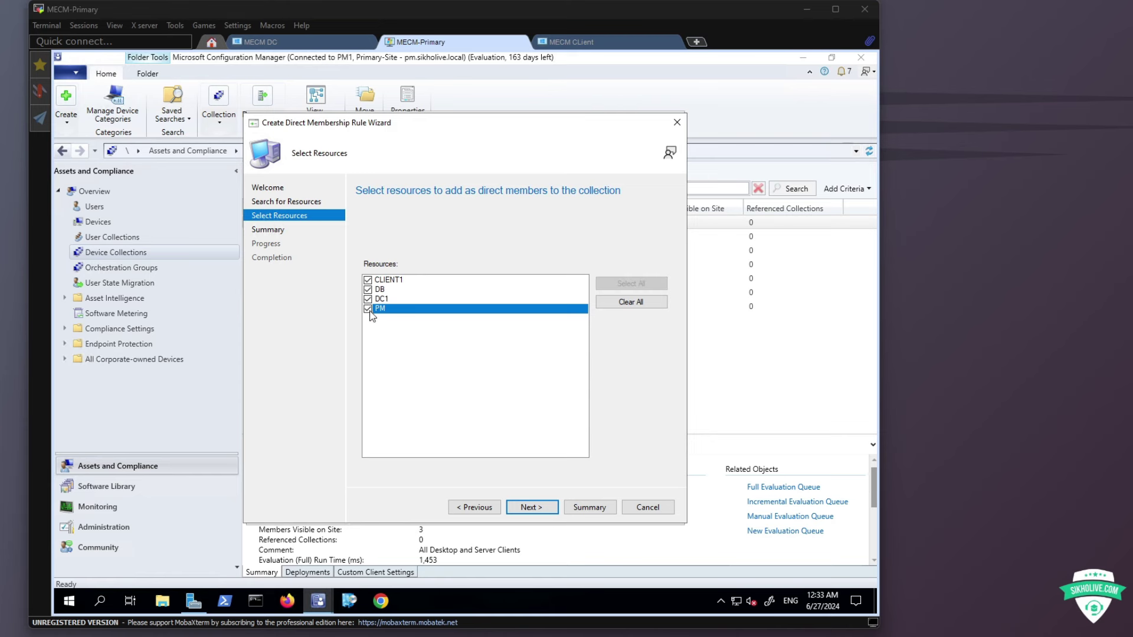
Step: Complete the direct membership rule for CLIENT1, DB, DC1 and PM
{"action": "left_click", "coordinate": [531, 507]}
{"action": "left_click", "coordinate": [532, 507]}
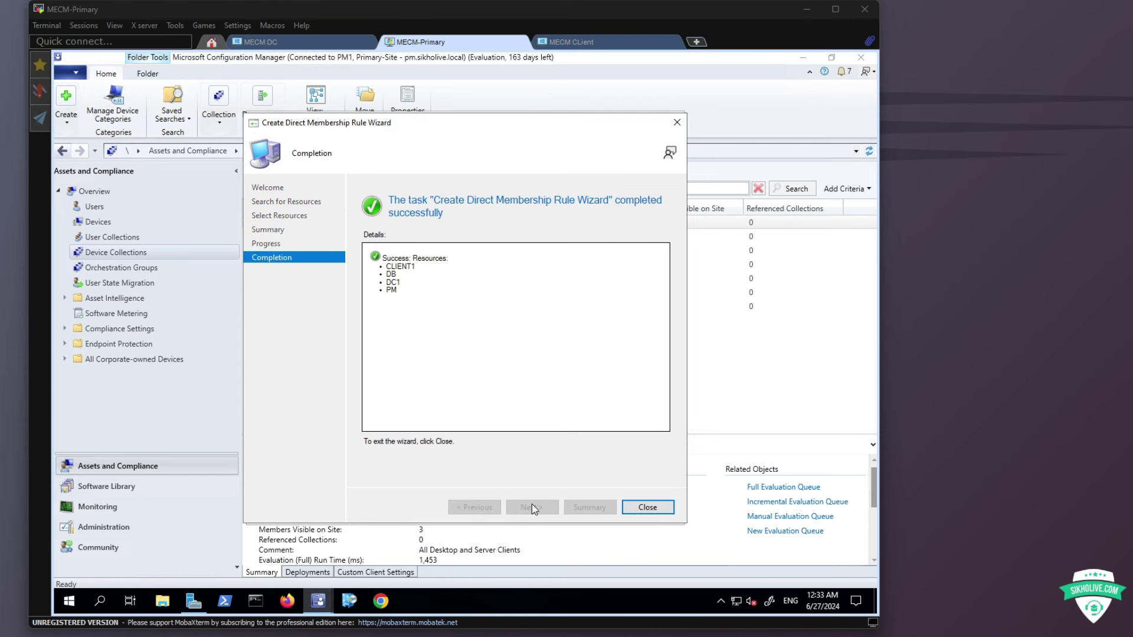
{"action": "left_click", "coordinate": [643, 509]}
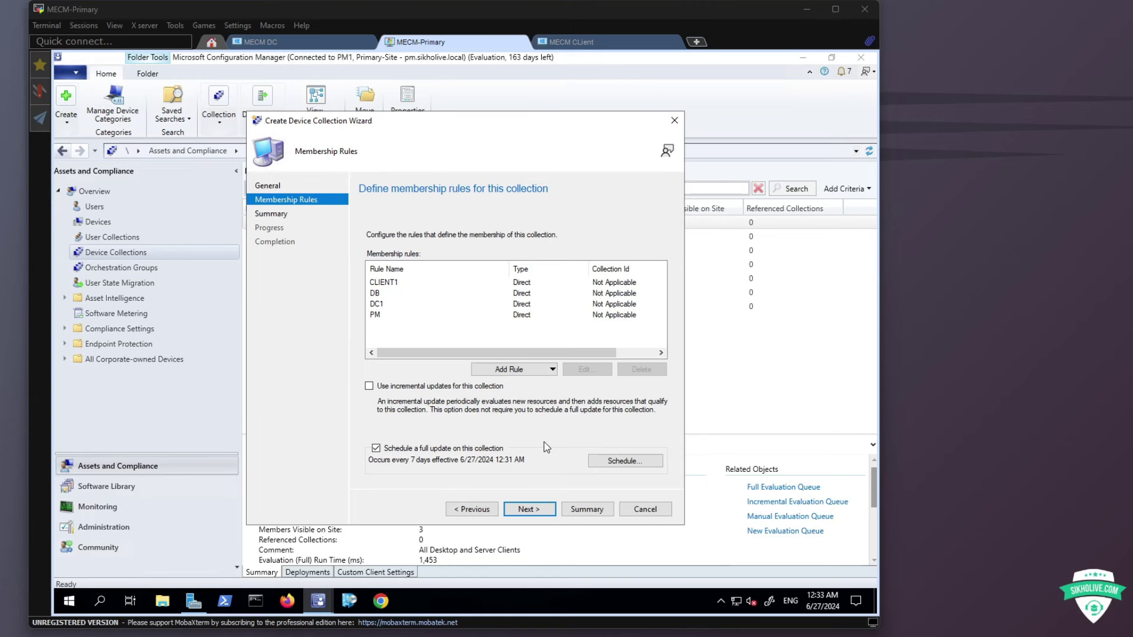
Step: Finish creating the device collection, and select FirefoxDeployDeviceCollection in the refreshed collection list
{"action": "left_click", "coordinate": [532, 507]}
{"action": "left_click", "coordinate": [530, 508]}
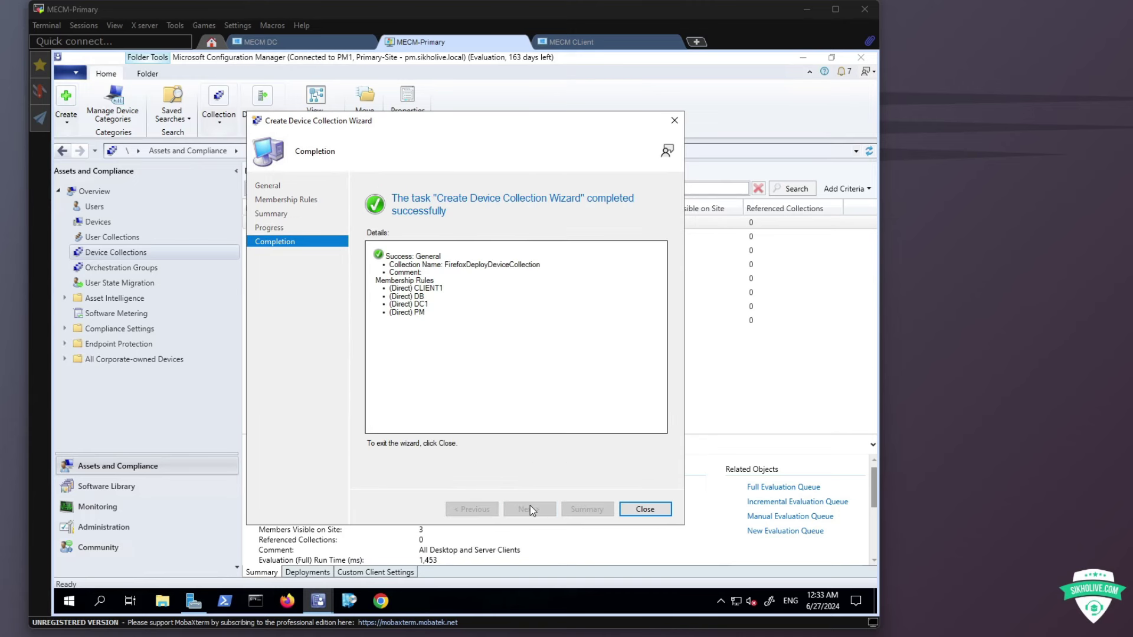
{"action": "left_click", "coordinate": [645, 510]}
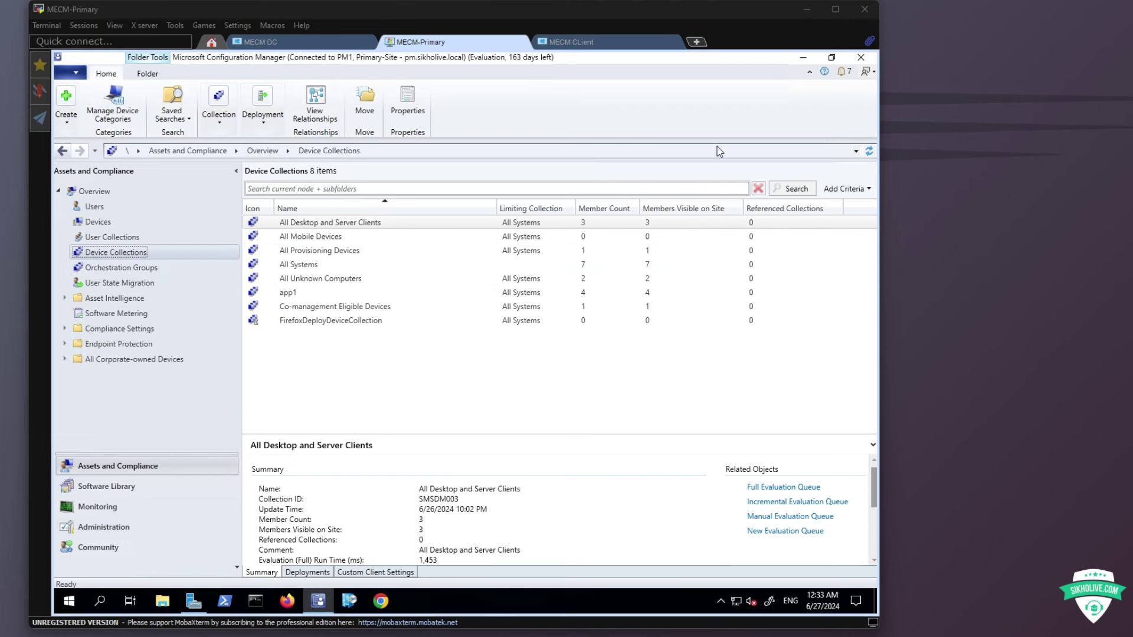
{"action": "left_click", "coordinate": [870, 152]}
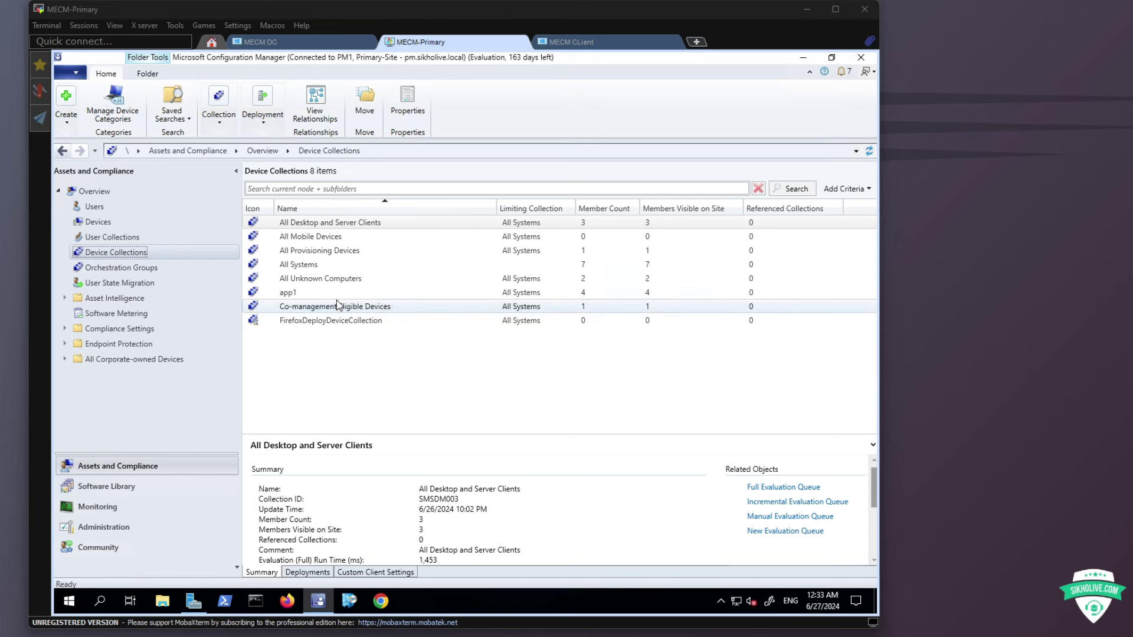
{"action": "left_click", "coordinate": [341, 324]}
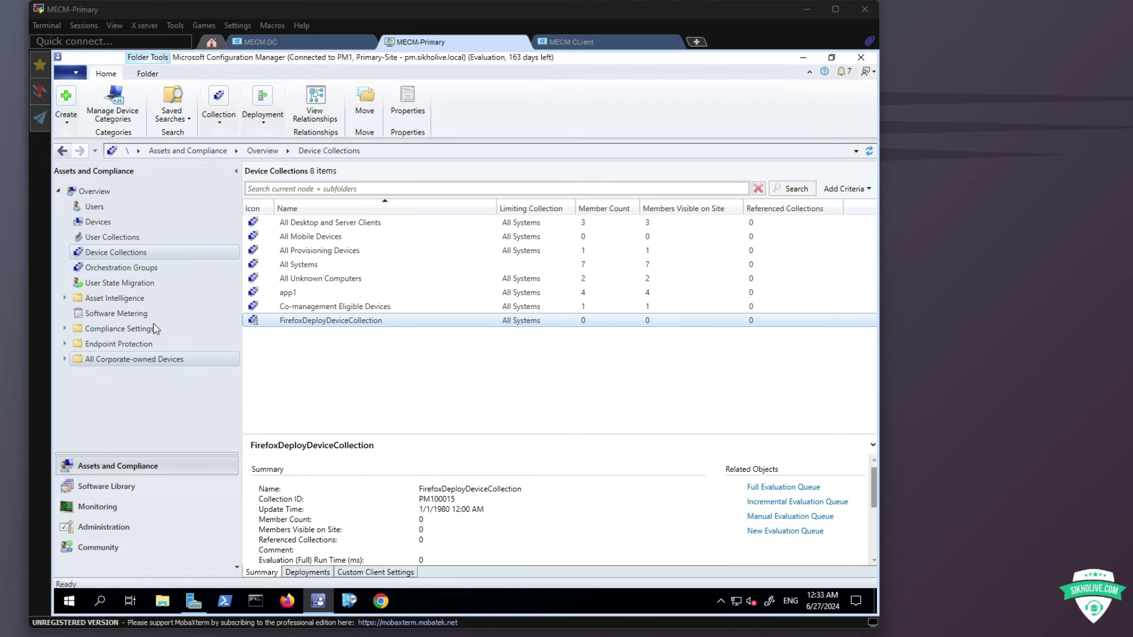
Step: Open the Applications list under Application Management in the Software Library and select Google Chrome
{"action": "left_click", "coordinate": [111, 491]}
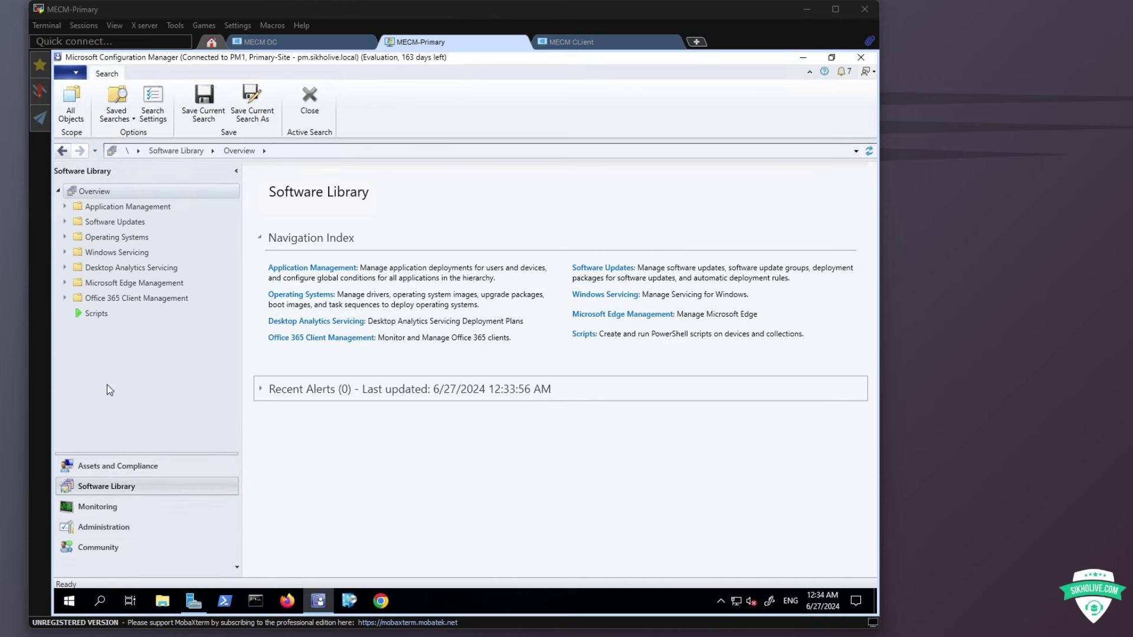
{"action": "left_click", "coordinate": [101, 225]}
{"action": "left_click", "coordinate": [118, 206]}
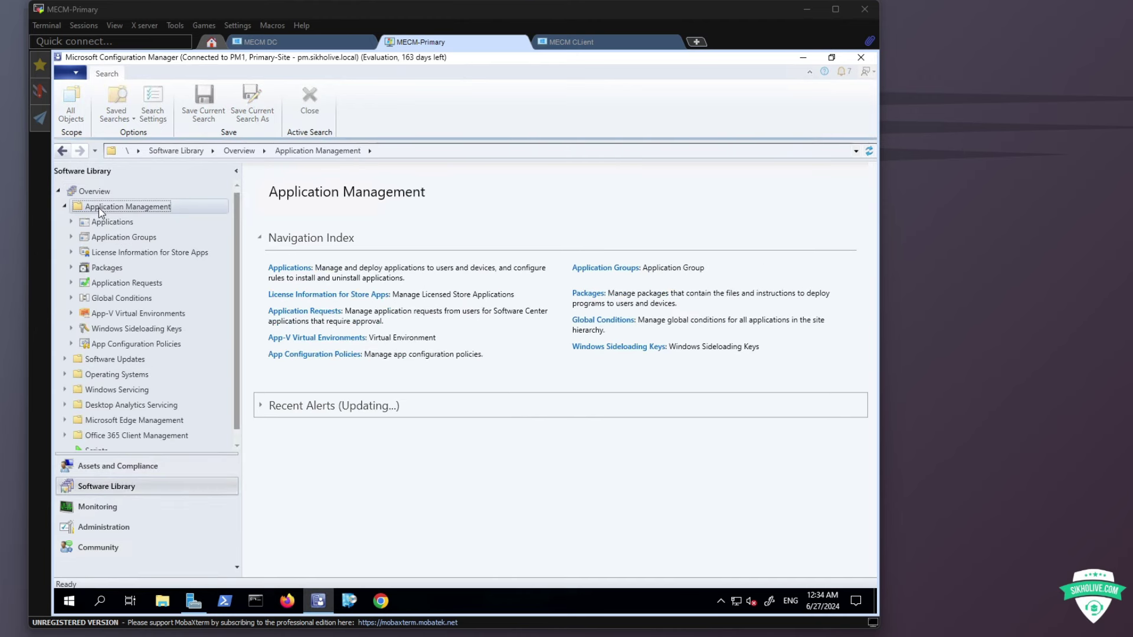
{"action": "left_click", "coordinate": [112, 224]}
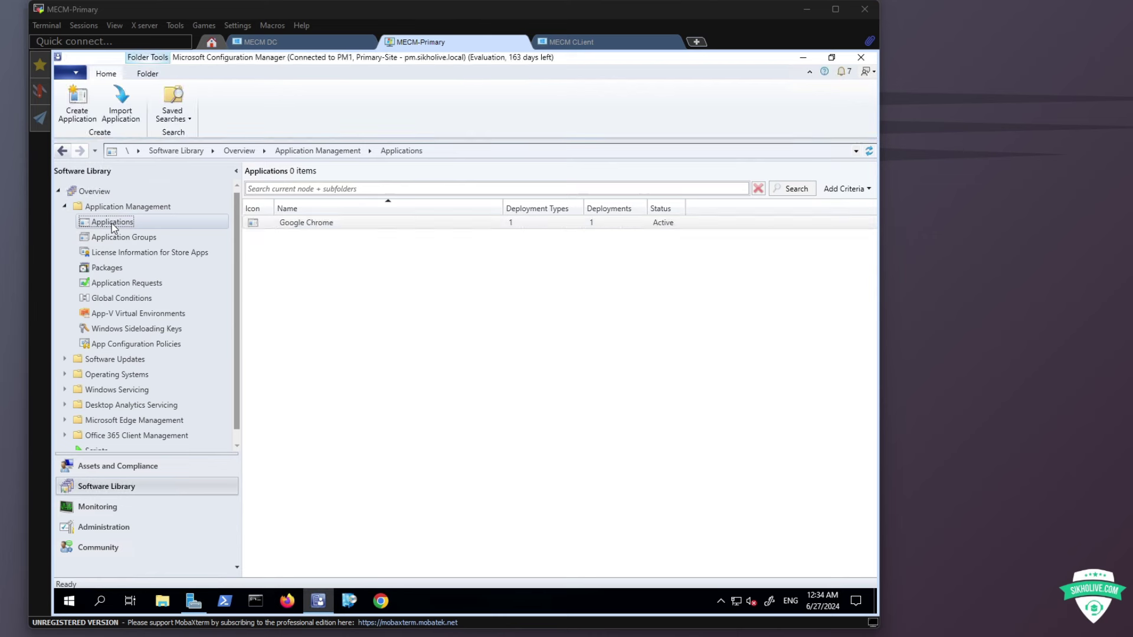
{"action": "left_click", "coordinate": [300, 224]}
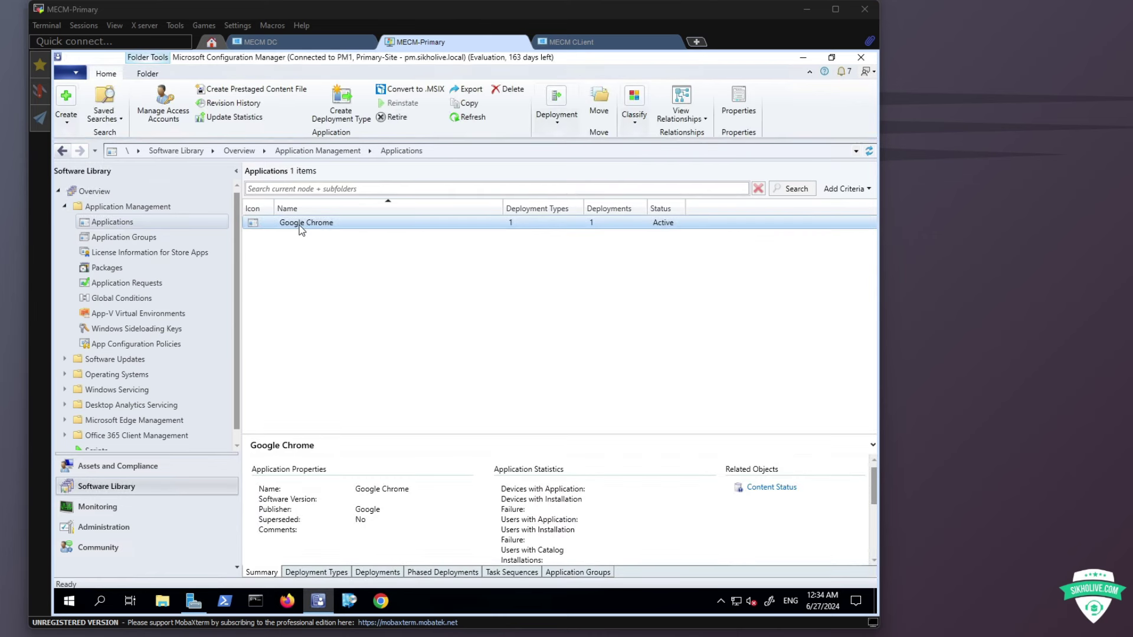
{"action": "right_click", "coordinate": [144, 223]}
{"action": "left_click", "coordinate": [194, 234]}
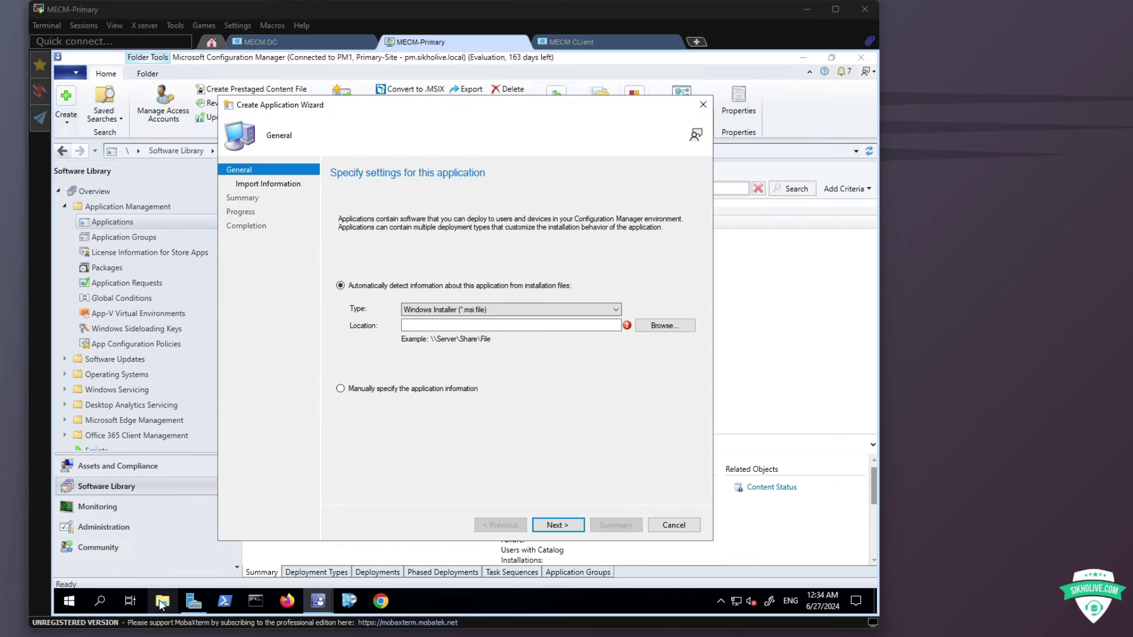
{"action": "left_click", "coordinate": [447, 601]}
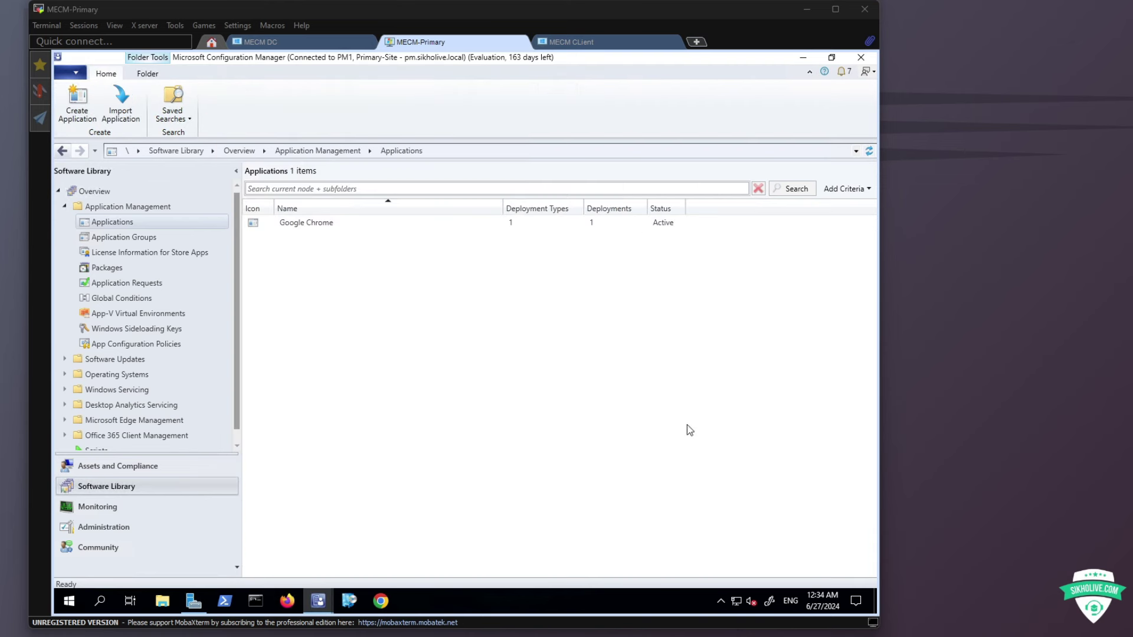
Step: Open the AppDeploy shared folder on the network server \\pm
{"action": "key", "text": "super+r"}
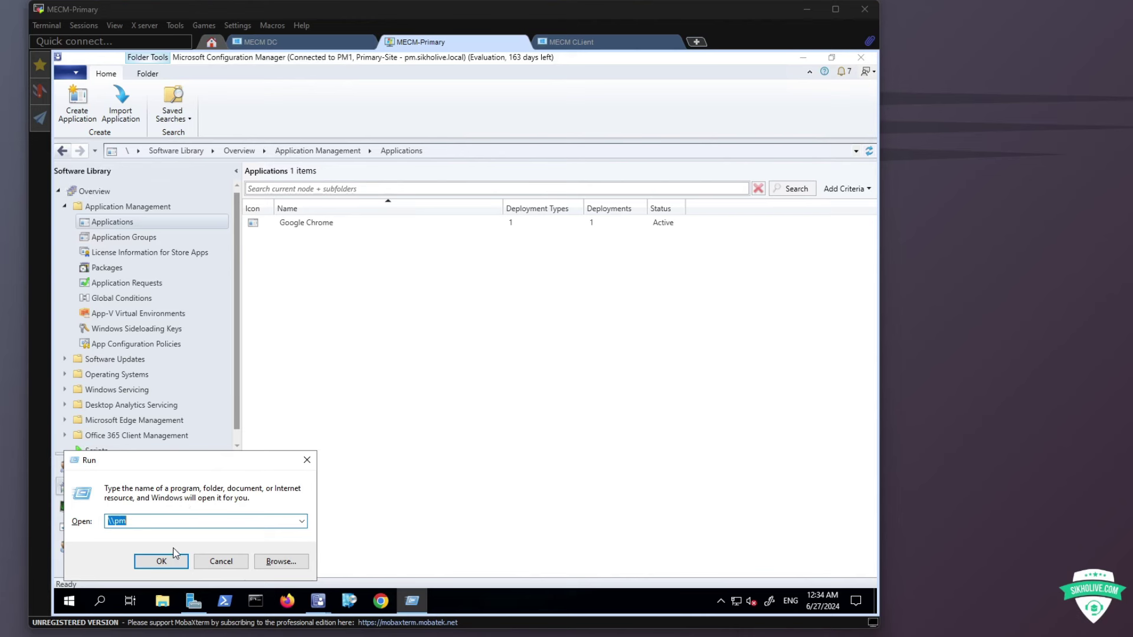
{"action": "left_click", "coordinate": [171, 559]}
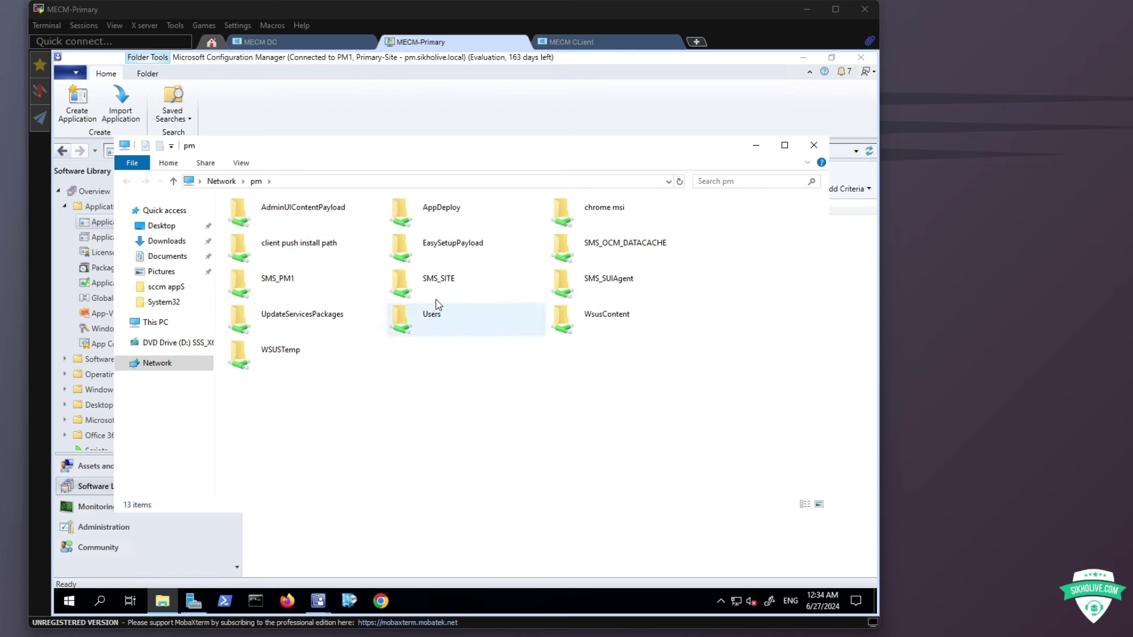
{"action": "double_click", "coordinate": [442, 215]}
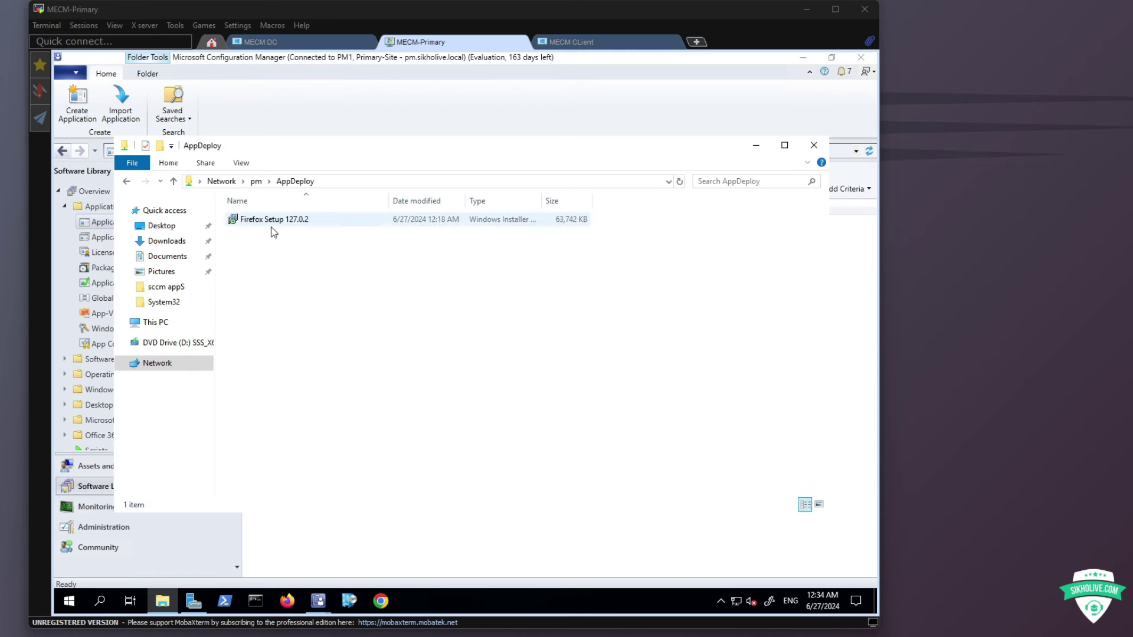
{"action": "left_click", "coordinate": [346, 219]}
{"action": "right_click", "coordinate": [343, 217]}
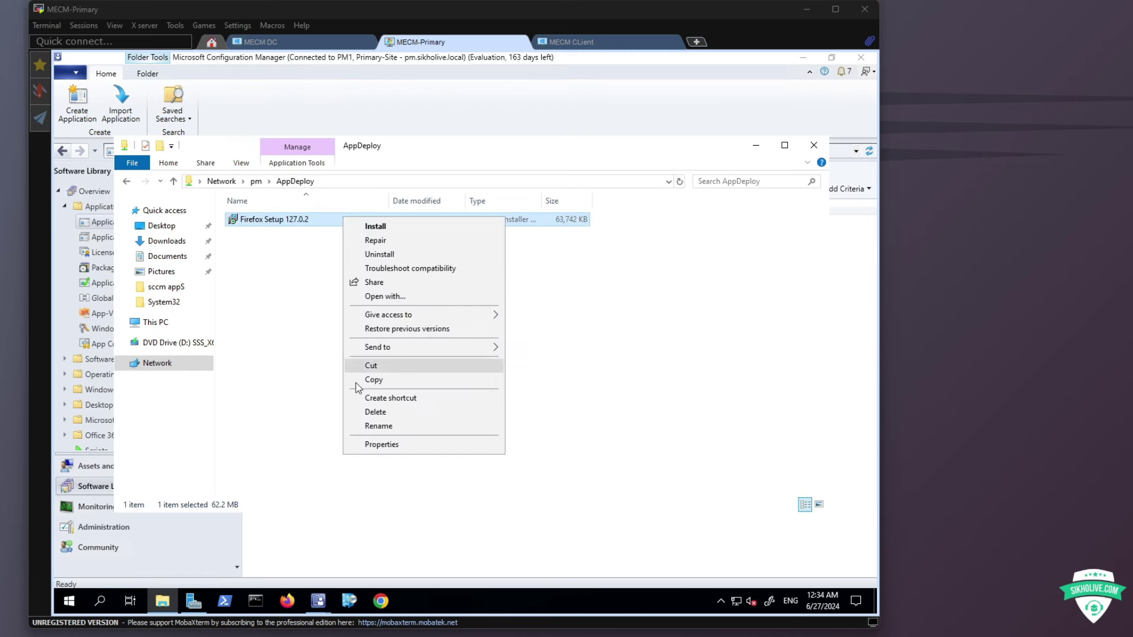
{"action": "left_click", "coordinate": [378, 427]}
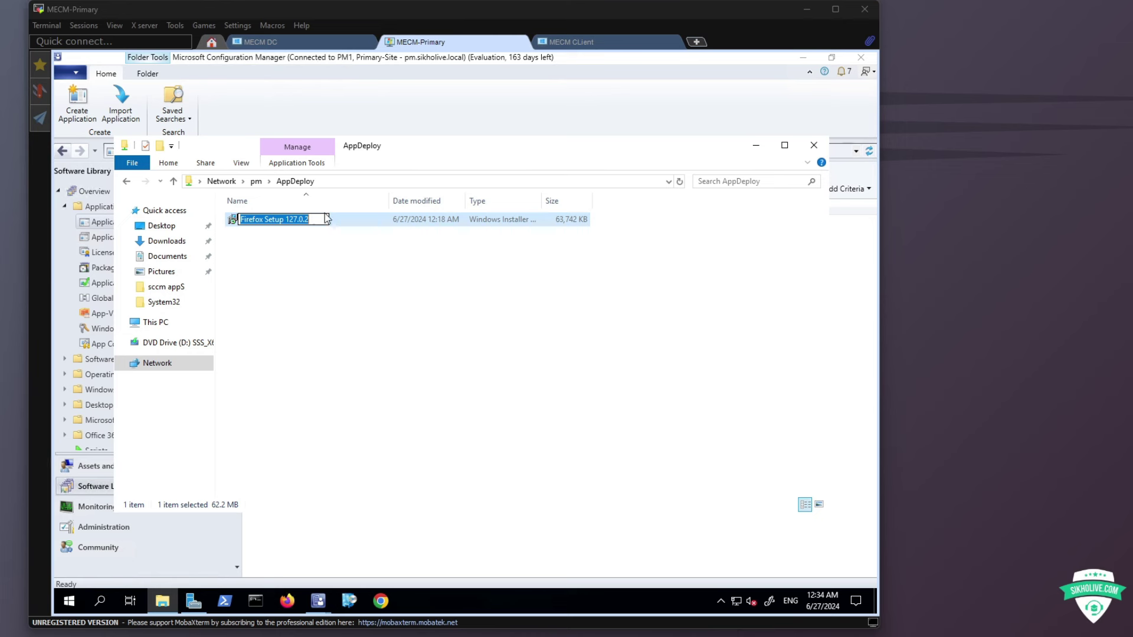
{"action": "left_click", "coordinate": [317, 207]}
{"action": "left_click", "coordinate": [331, 181]}
{"action": "left_click", "coordinate": [329, 182]}
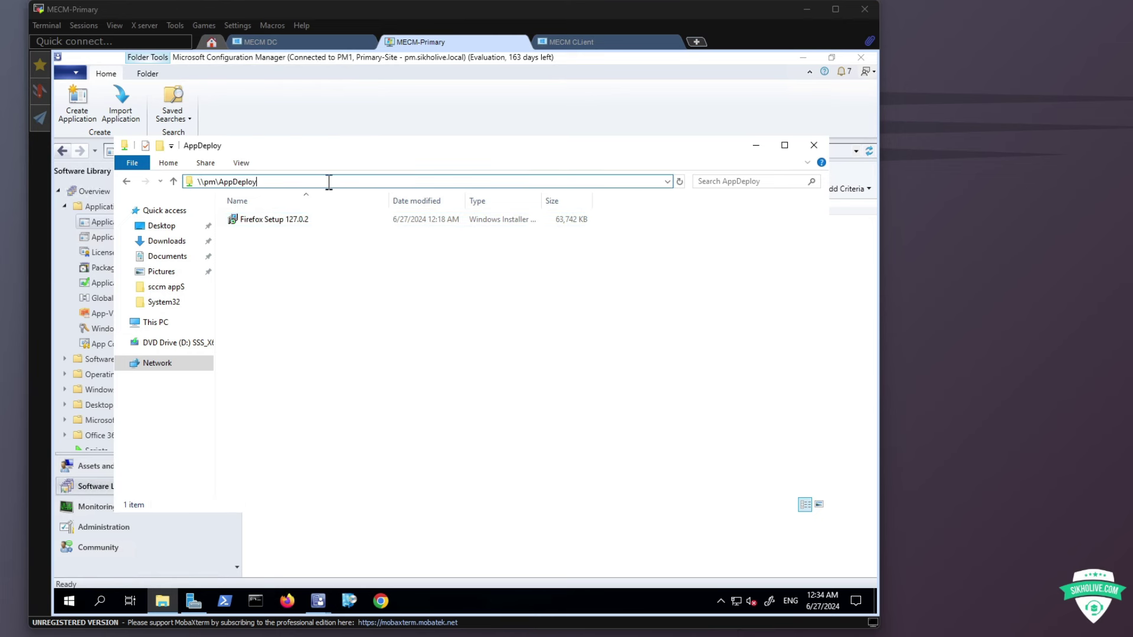
{"action": "type", "text": "\\"}
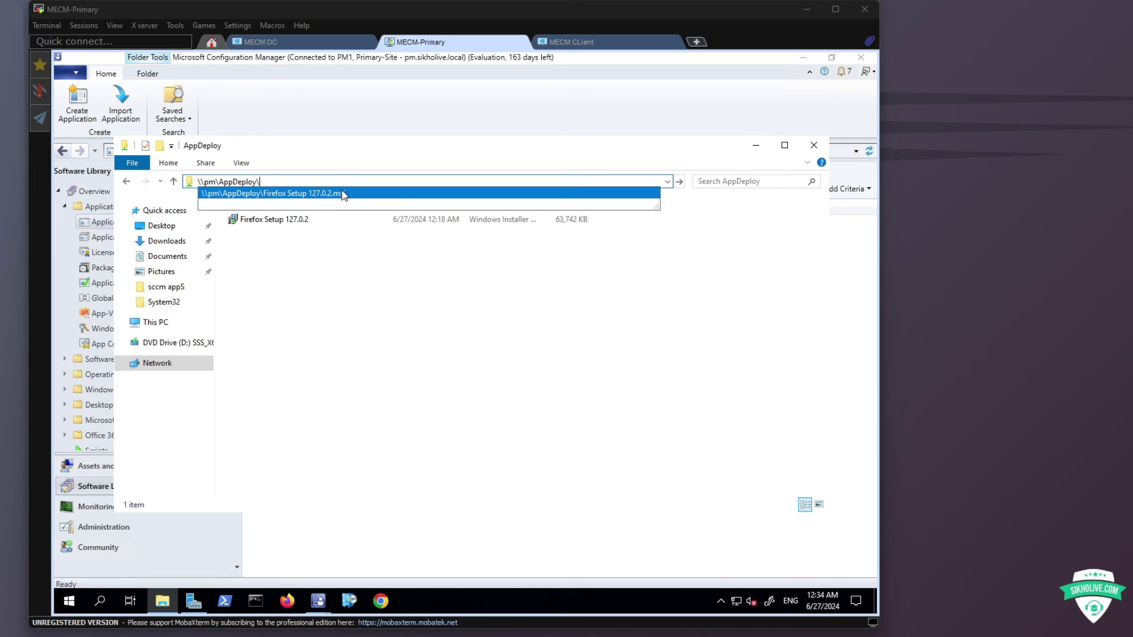
{"action": "left_click", "coordinate": [331, 193]}
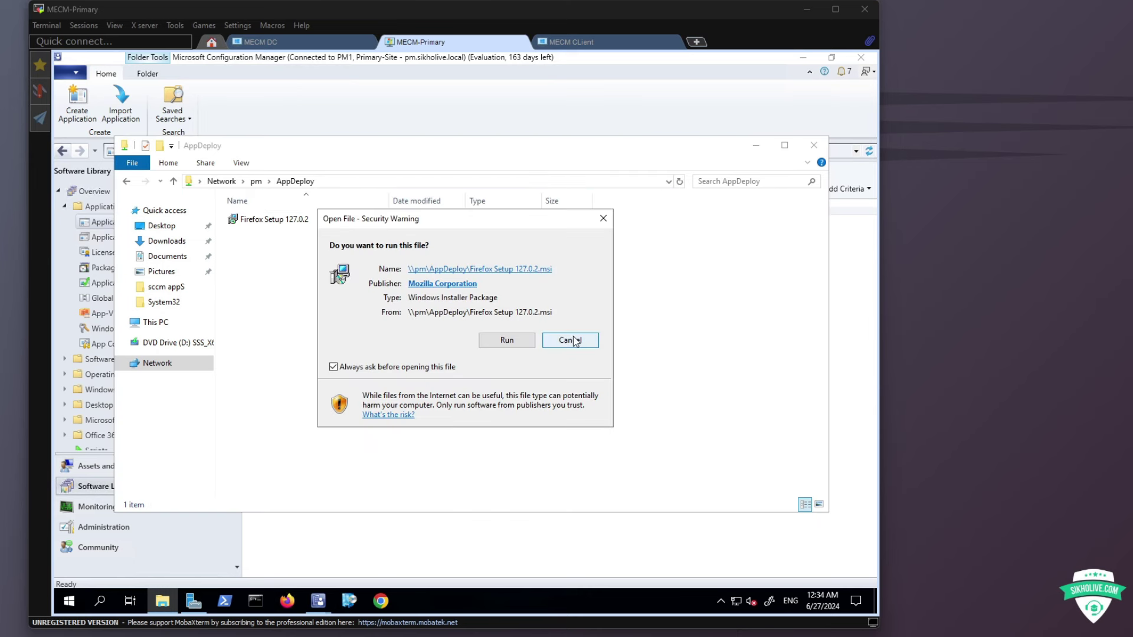
{"action": "left_click", "coordinate": [571, 341]}
Step: Copy the network path \\pm\AppDeploy\Firefox Setup 127.0.2 from the shared folder's address and close the folder window
{"action": "left_click", "coordinate": [352, 180]}
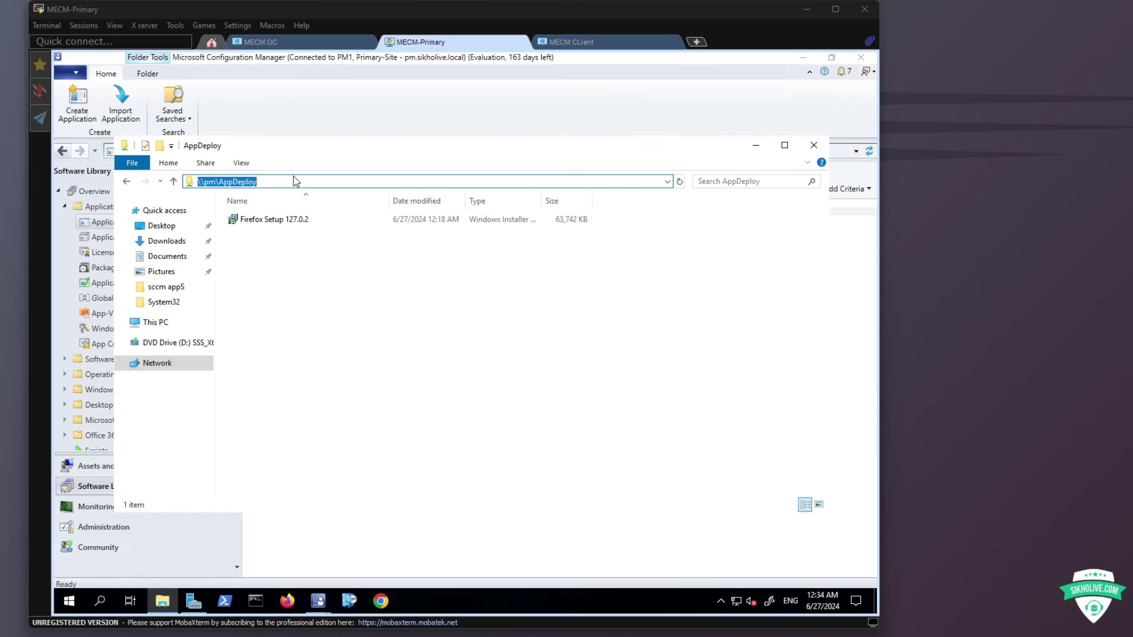
{"action": "key", "text": "End"}
{"action": "type", "text": "\\"}
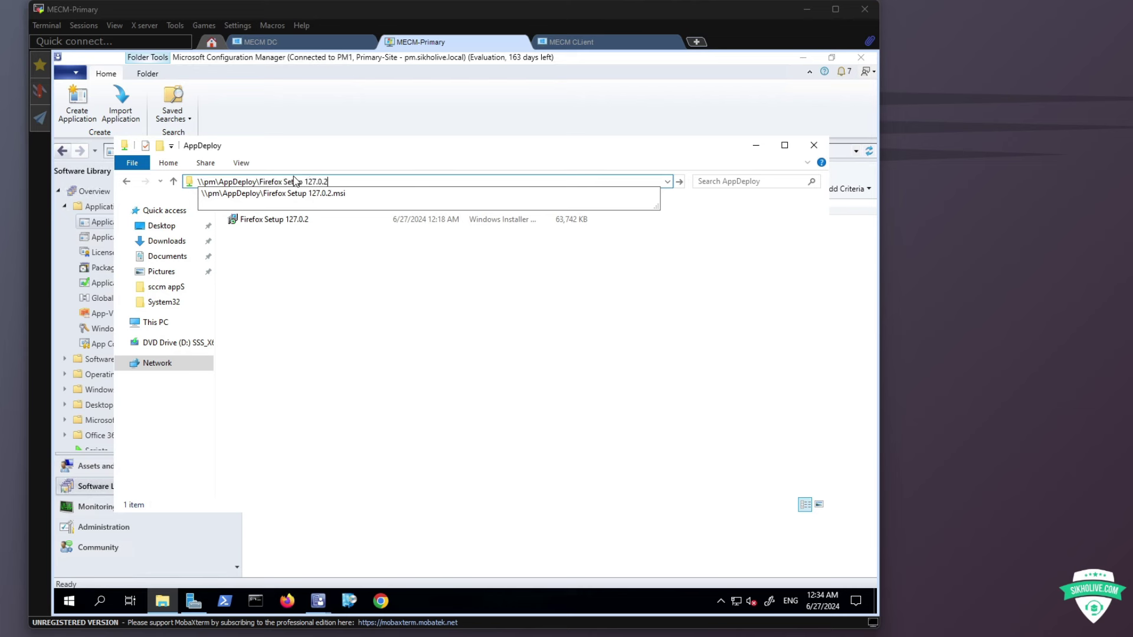
{"action": "key", "text": "ctrl+a"}
{"action": "key", "text": "ctrl+c"}
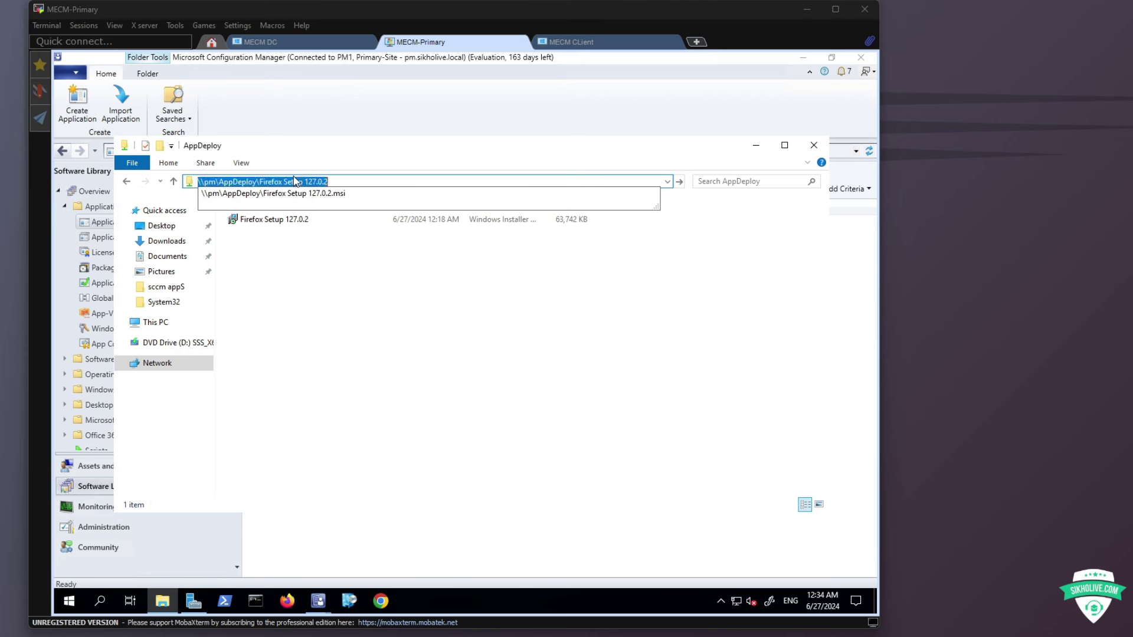
{"action": "left_click", "coordinate": [814, 145]}
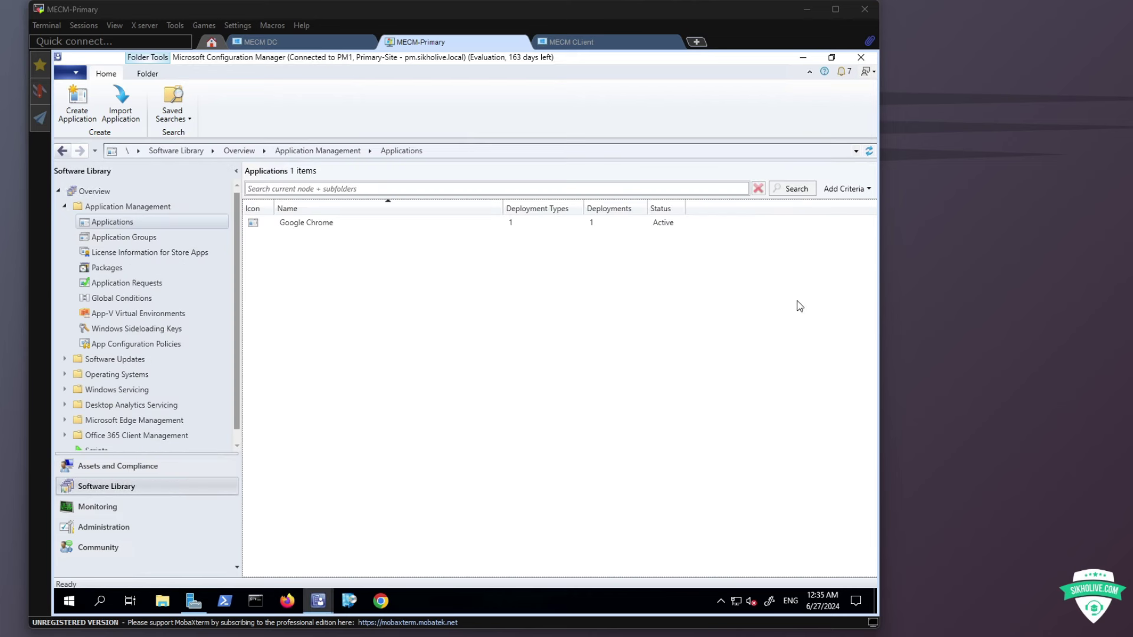
Step: Set the new application's installer location to \\pm\AppDeploy\Firefox Setup 127.0.2.msi and import its information in the Create Application Wizard
{"action": "mouse_move", "coordinate": [318, 600]}
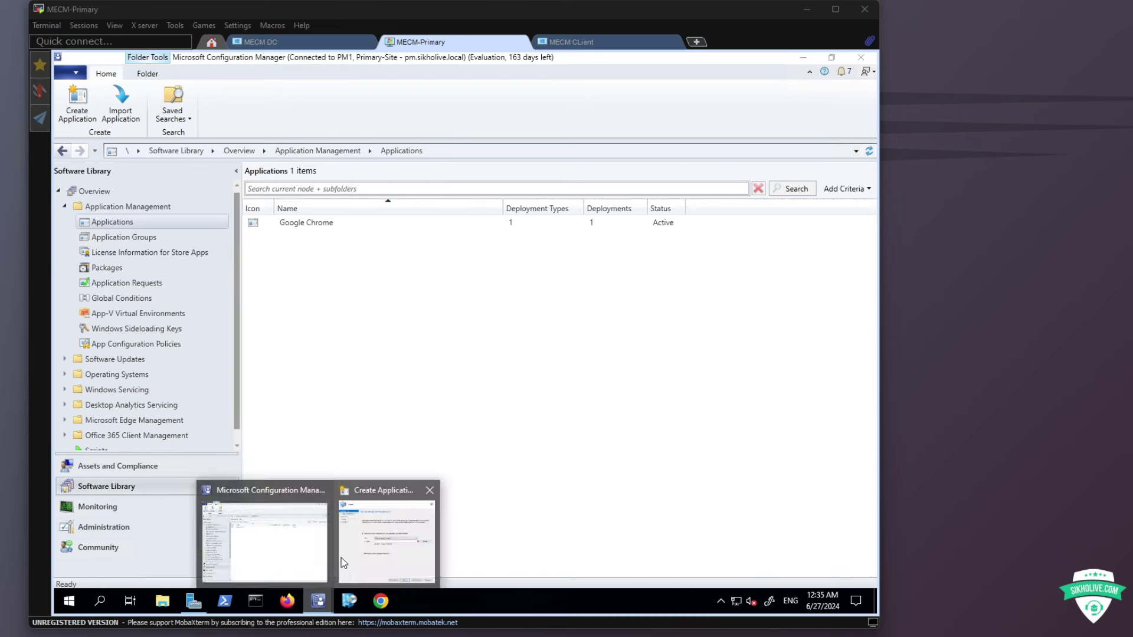
{"action": "left_click", "coordinate": [377, 526]}
{"action": "key", "text": "ctrl+v"}
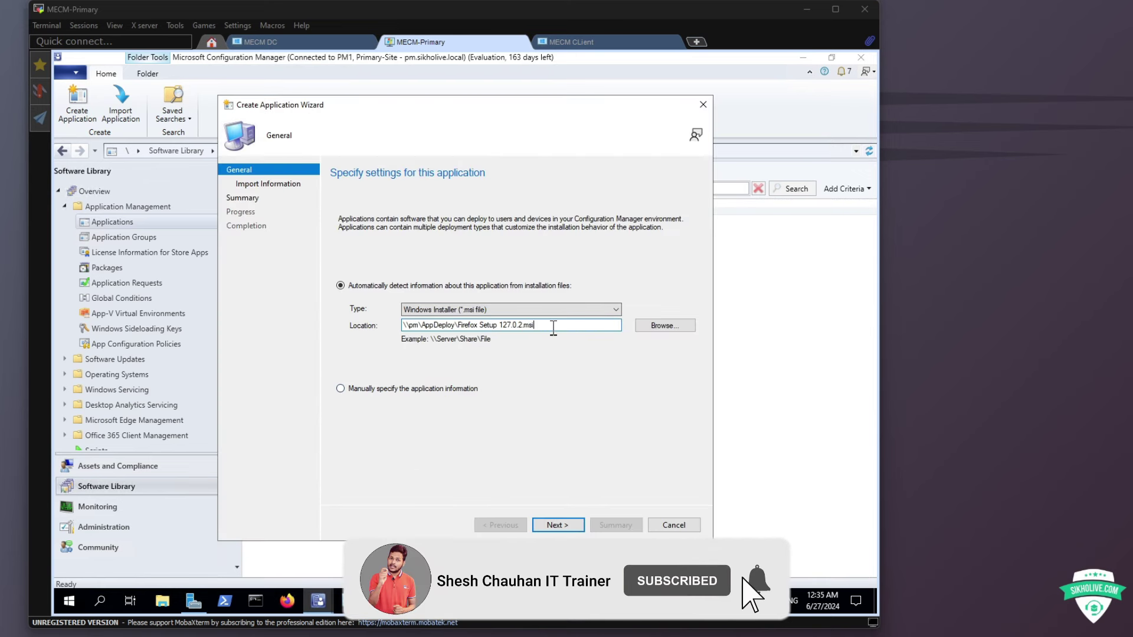
{"action": "key", "text": "End"}
{"action": "left_click", "coordinate": [562, 526]}
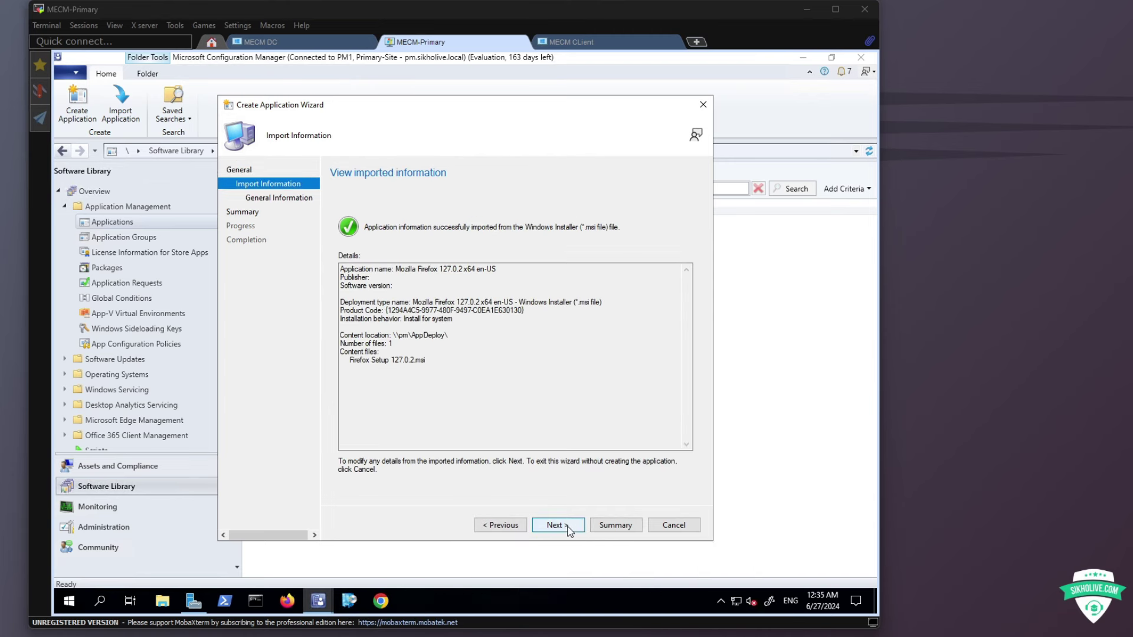
{"action": "left_click", "coordinate": [549, 524]}
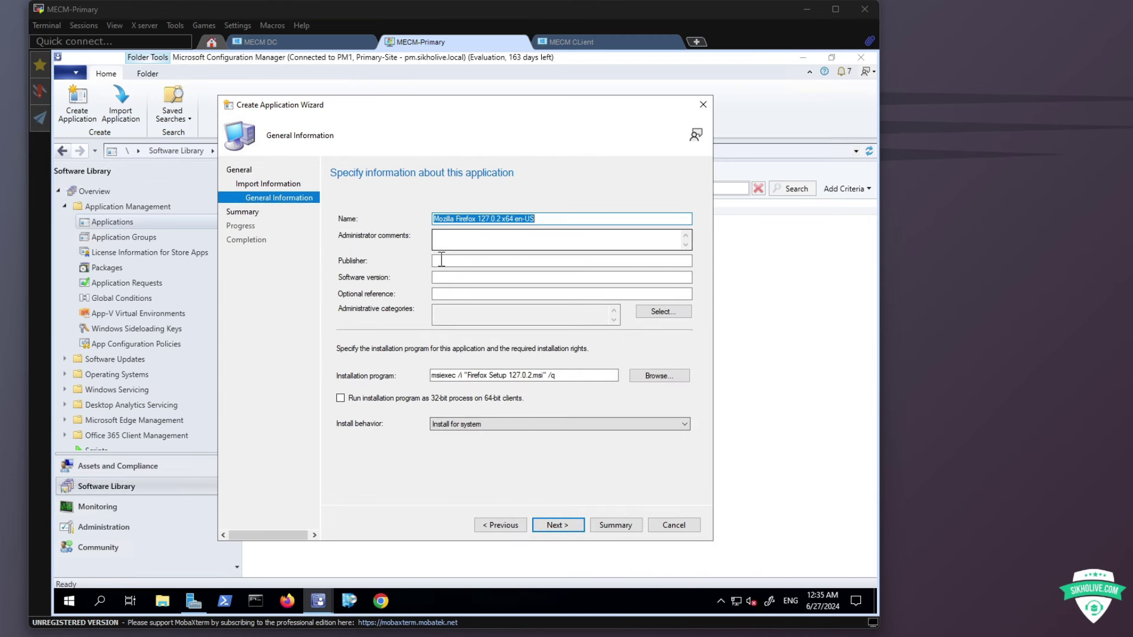
Step: Enter Mozilla as the publisher and finish creating the Mozilla Firefox 127.0.2 x64 en-US application
{"action": "left_click", "coordinate": [488, 261]}
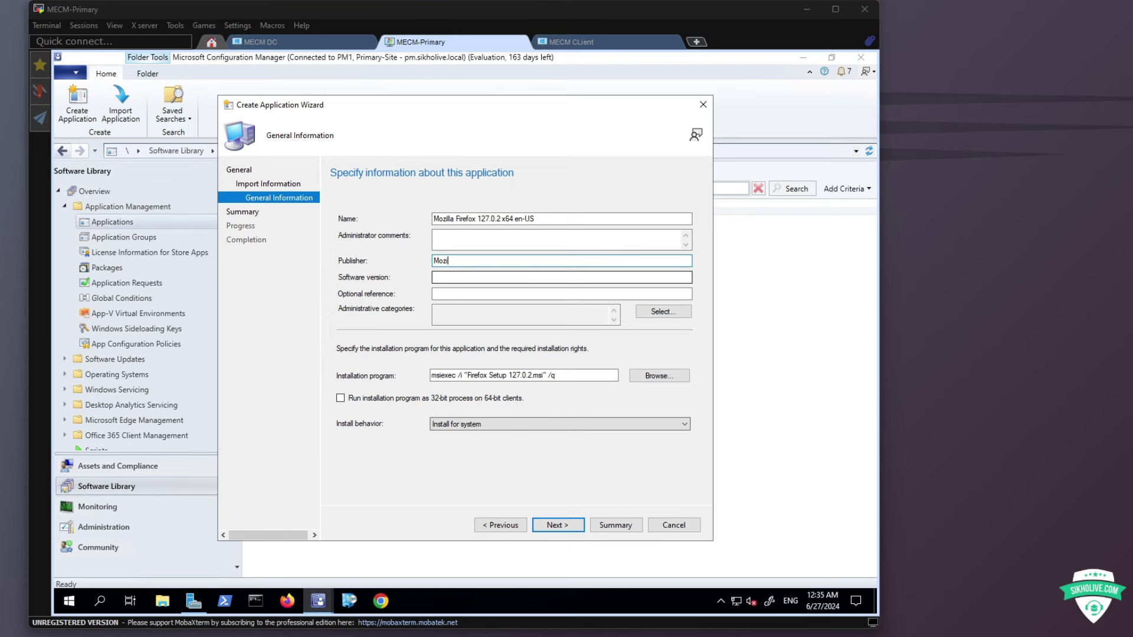
{"action": "type", "text": "Mozilla"}
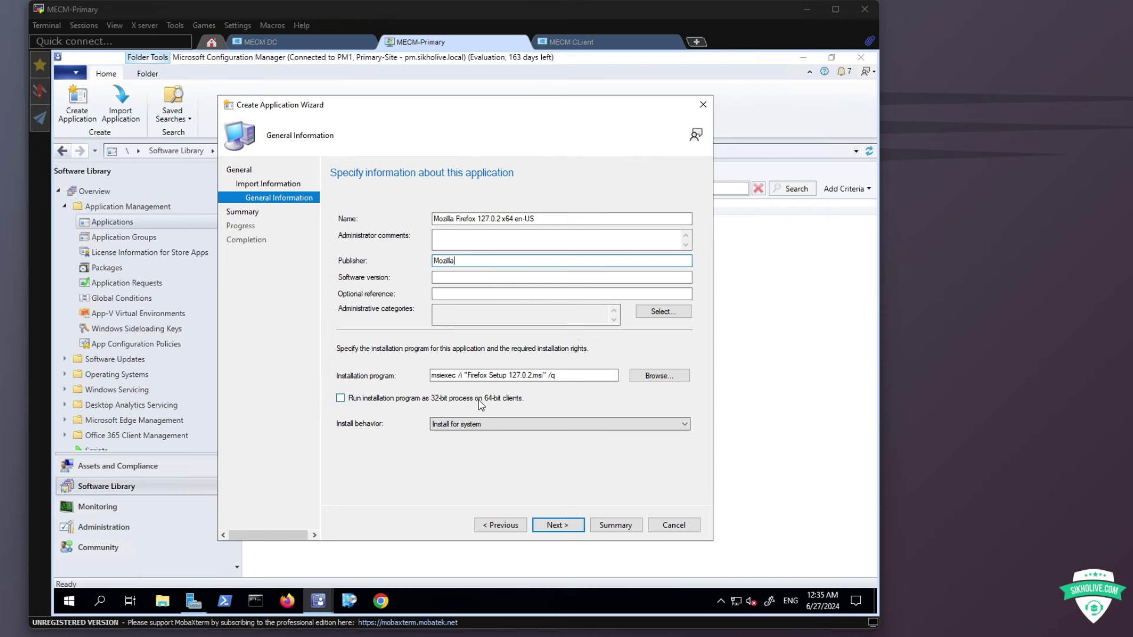
{"action": "left_click", "coordinate": [547, 526]}
{"action": "left_click", "coordinate": [554, 527]}
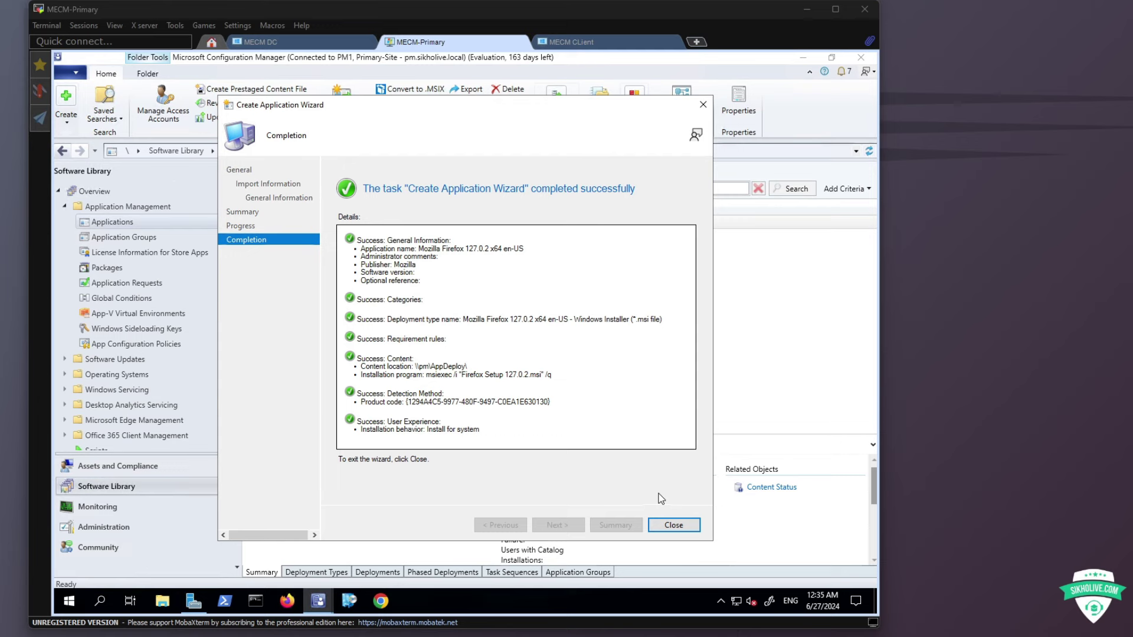
{"action": "left_click", "coordinate": [672, 526]}
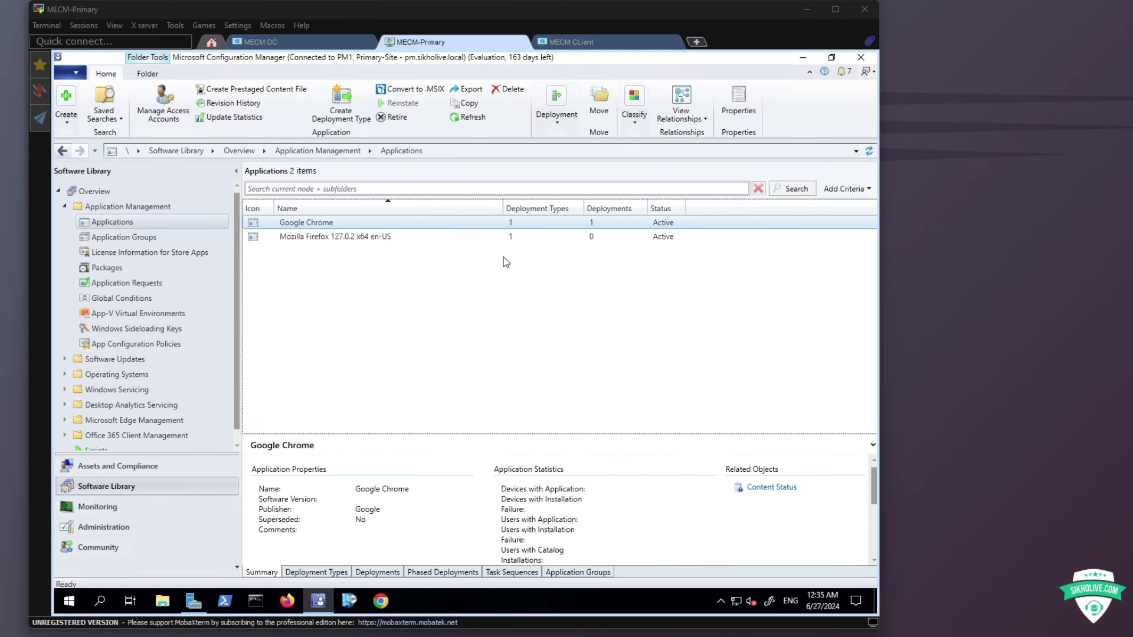
Step: Refresh the applications list and examine the deployments, summary and content status of Mozilla Firefox 127.0.2 x64 en-US
{"action": "left_click", "coordinate": [460, 116]}
{"action": "left_click", "coordinate": [390, 239]}
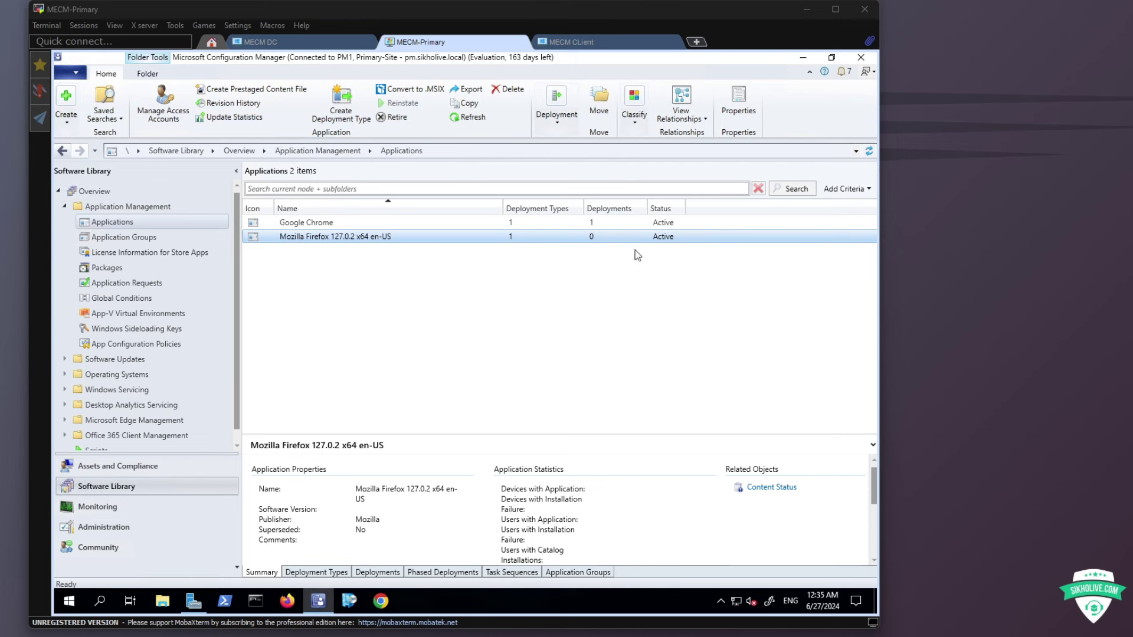
{"action": "left_click", "coordinate": [377, 571]}
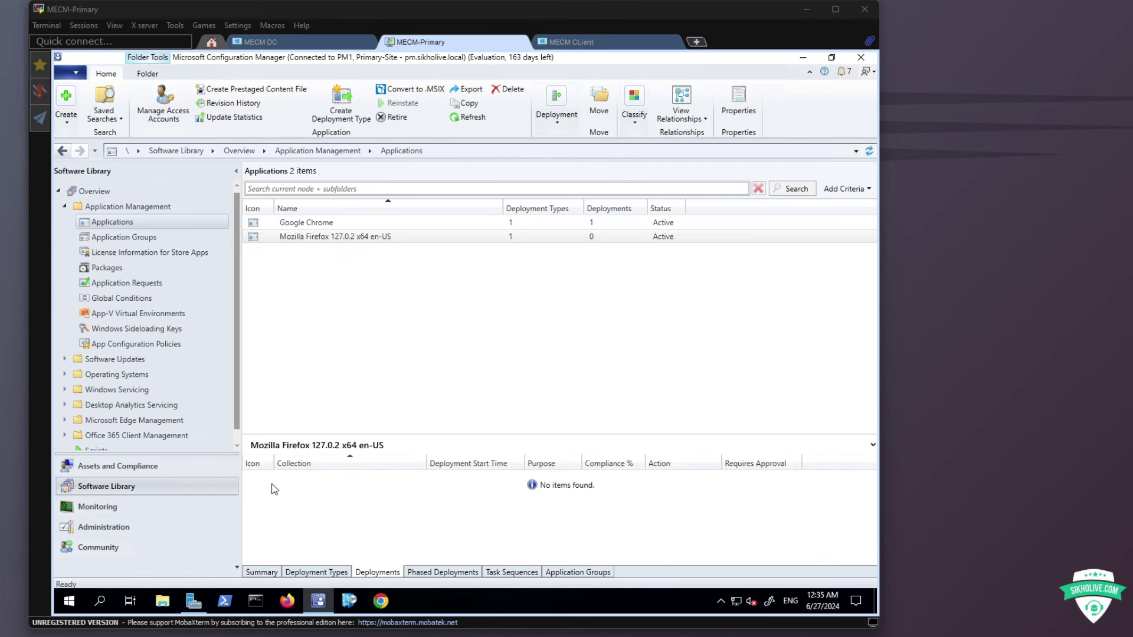
{"action": "left_click", "coordinate": [508, 239]}
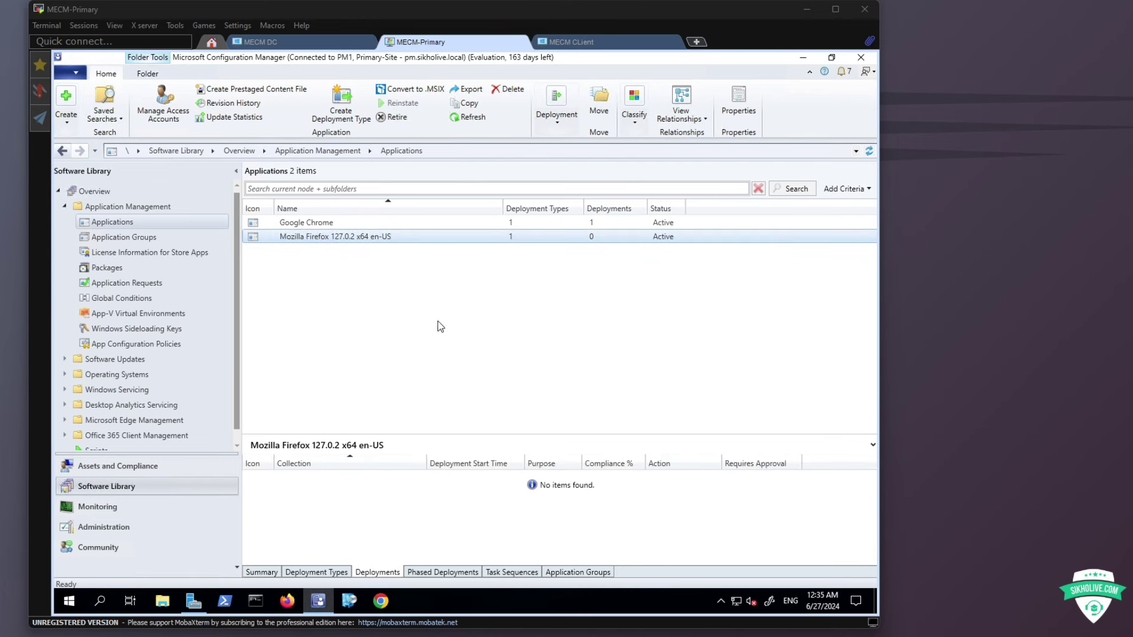
{"action": "left_click", "coordinate": [267, 576]}
{"action": "left_click", "coordinate": [416, 260]}
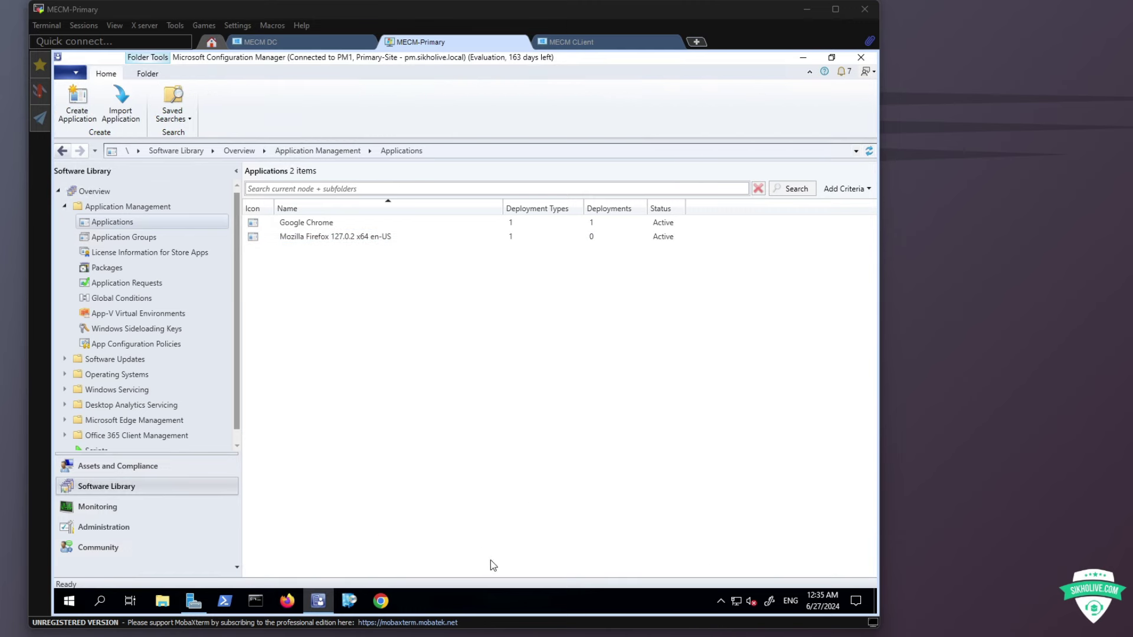
{"action": "left_click", "coordinate": [391, 233]}
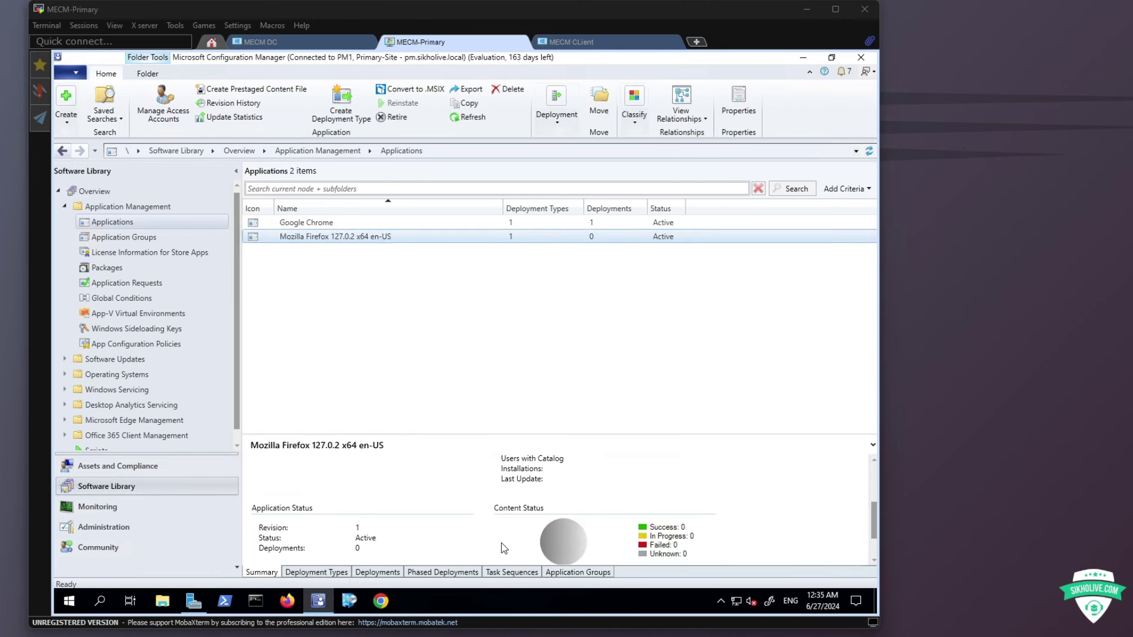
{"action": "left_click", "coordinate": [666, 533]}
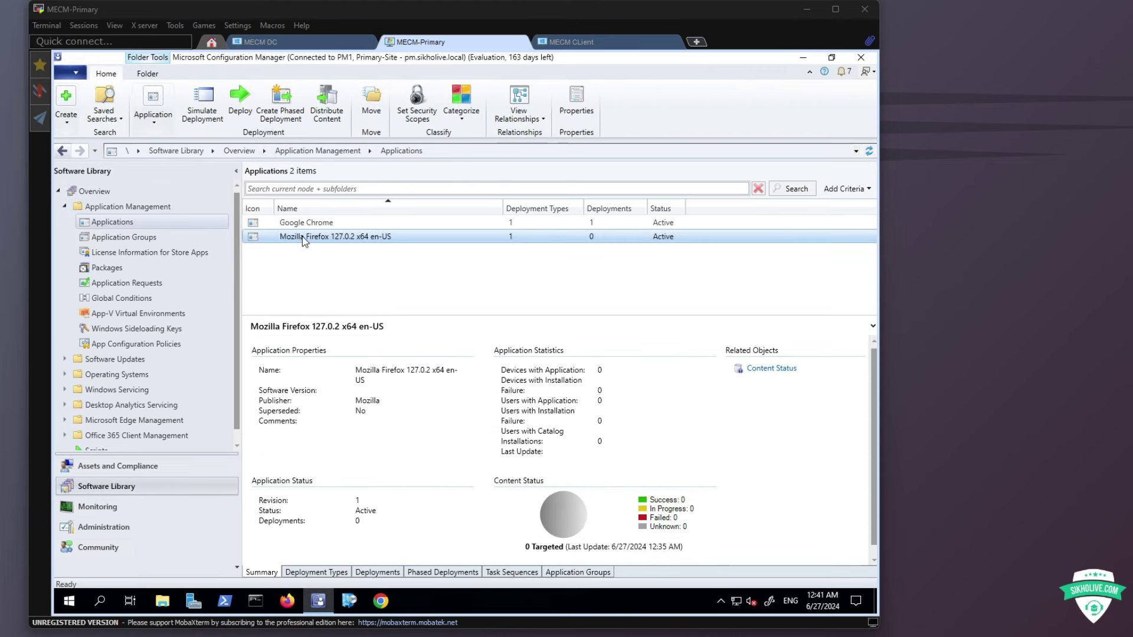
Step: Start distributing the Mozilla Firefox application's content and add the distribution point PM.SIKHOLIVE.LOCAL as its destination
{"action": "right_click", "coordinate": [303, 236]}
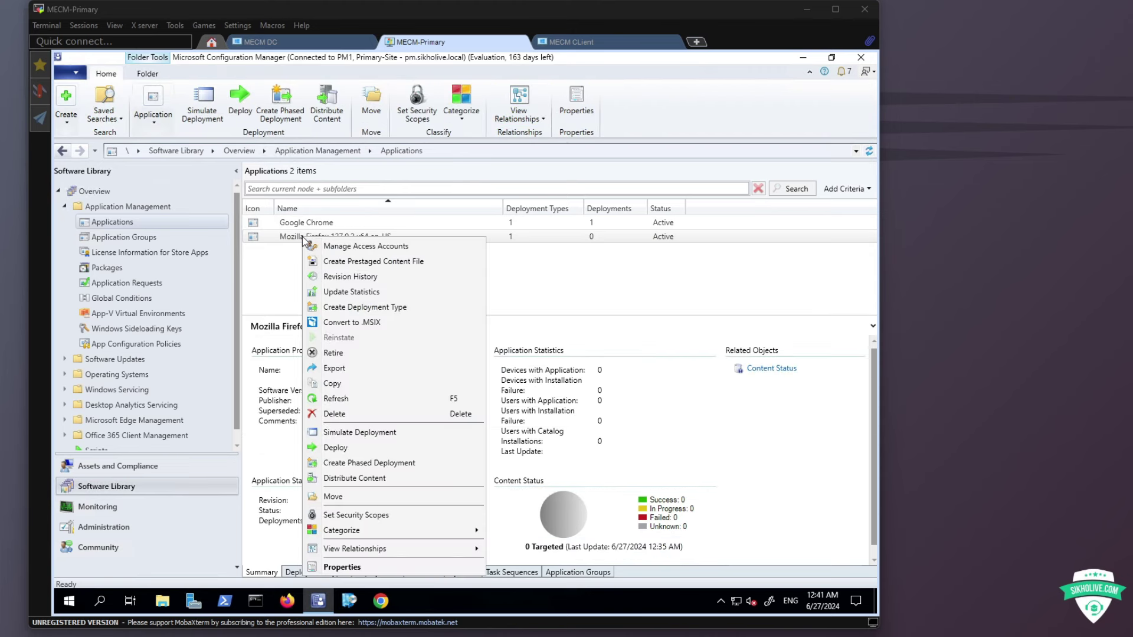
{"action": "left_click", "coordinate": [358, 478]}
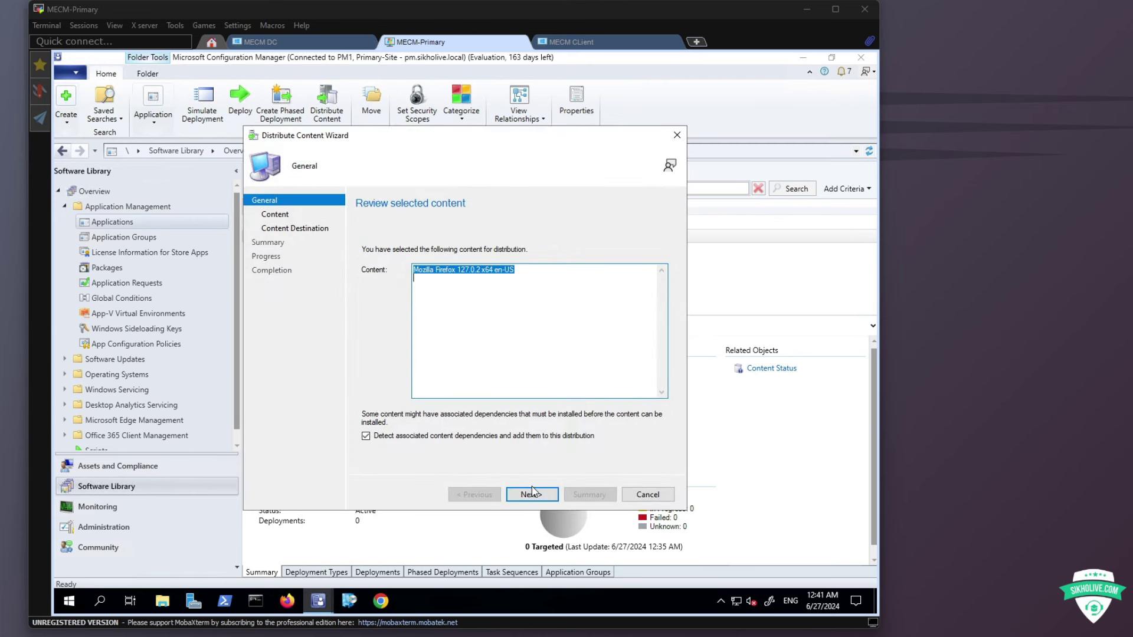
{"action": "left_click", "coordinate": [532, 493]}
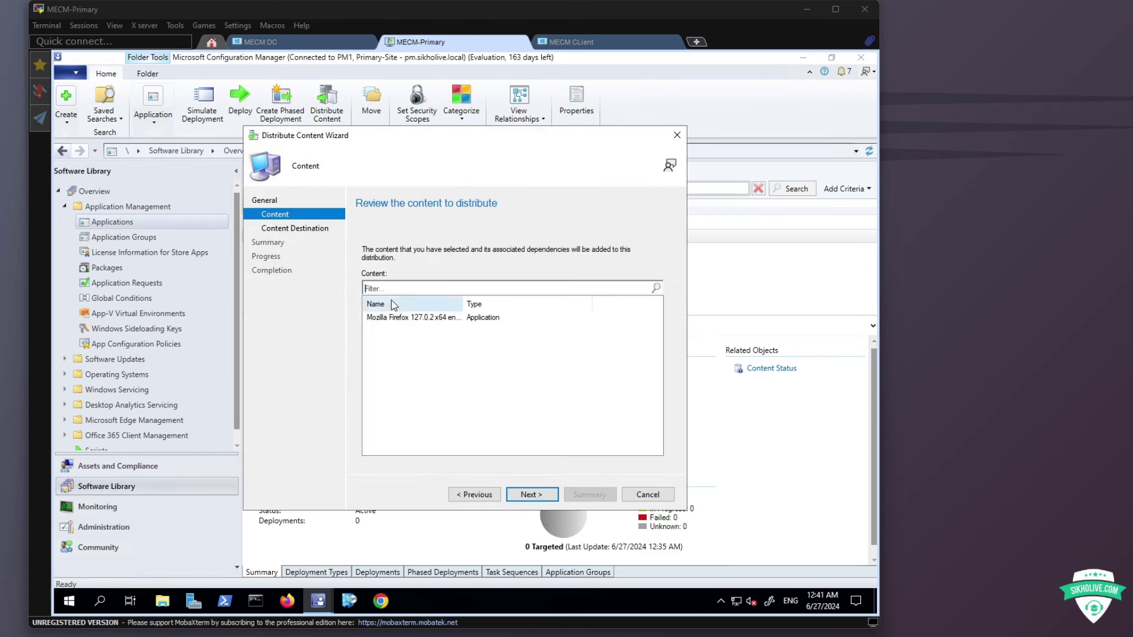
{"action": "left_click", "coordinate": [532, 495]}
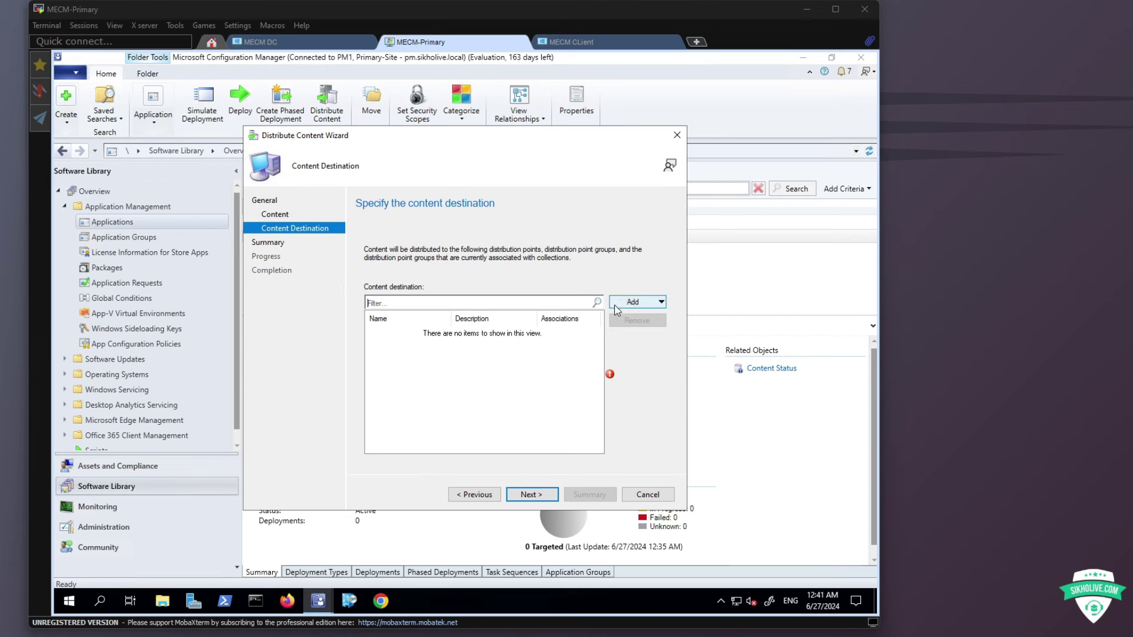
{"action": "left_click", "coordinate": [640, 306]}
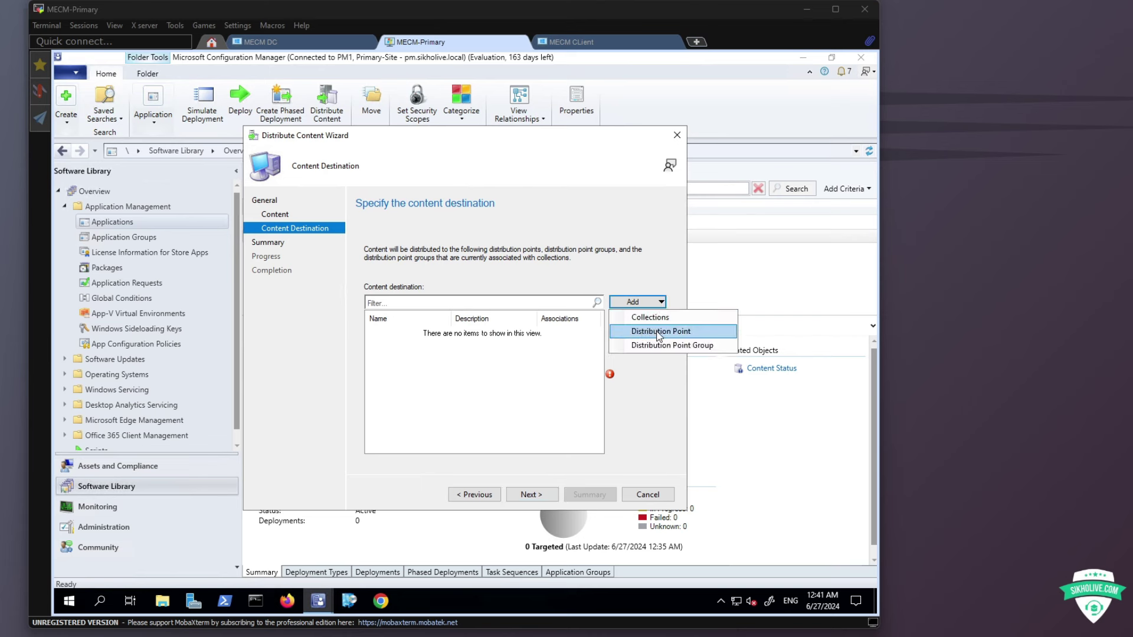
{"action": "left_click", "coordinate": [660, 332]}
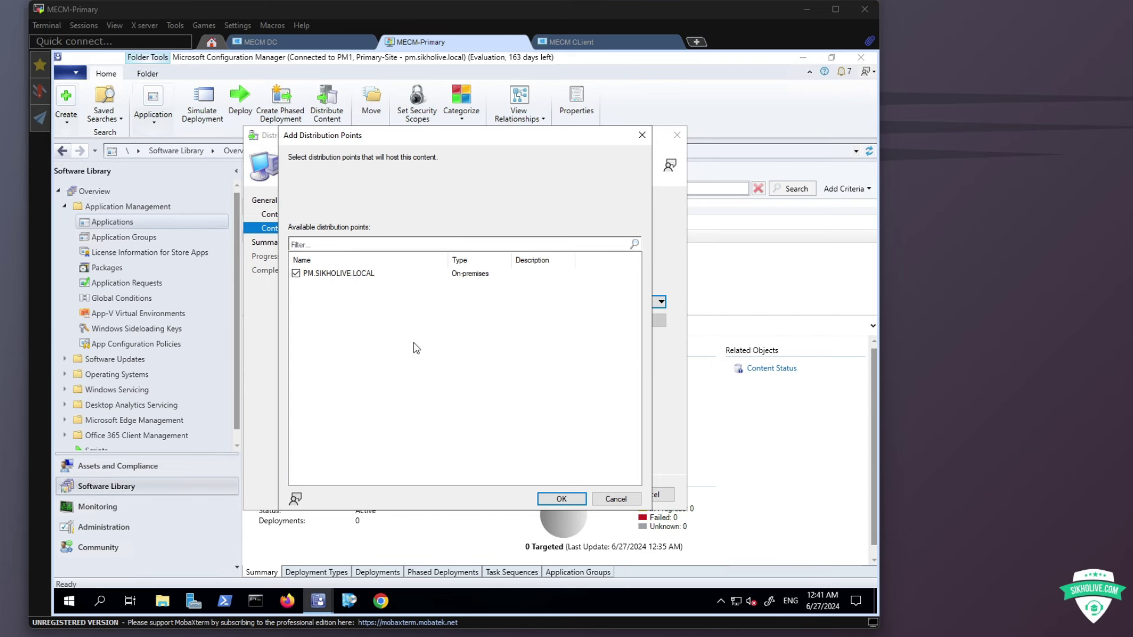
{"action": "left_click", "coordinate": [556, 499]}
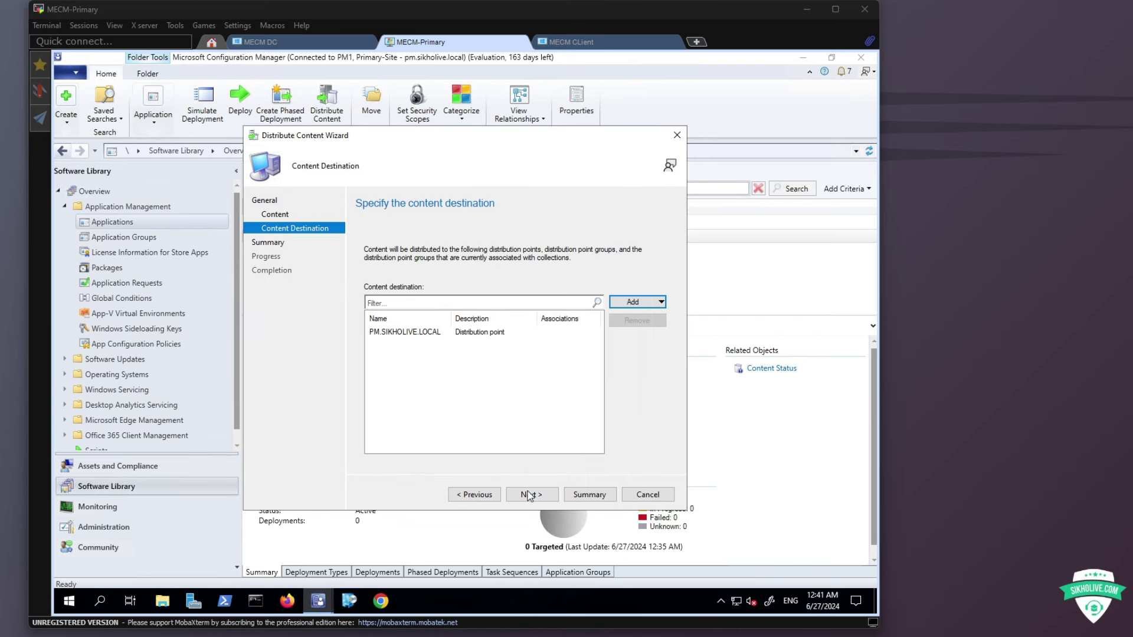
Step: Complete the Distribute Content Wizard for the Mozilla Firefox application and close it
{"action": "left_click", "coordinate": [530, 496]}
{"action": "left_click", "coordinate": [547, 495]}
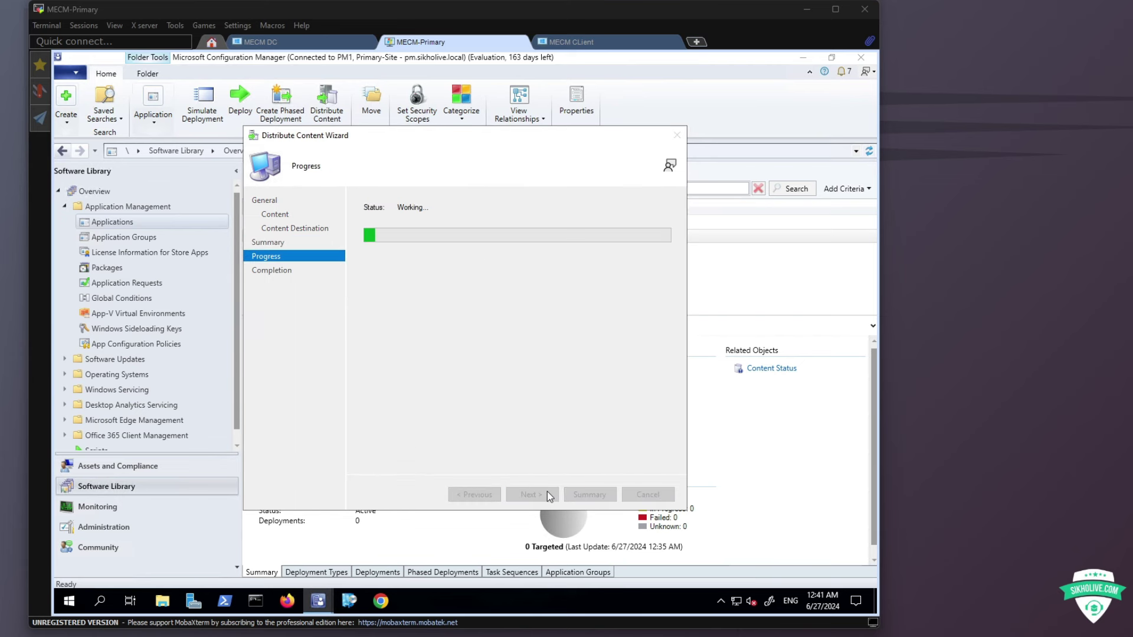
{"action": "left_click", "coordinate": [648, 494]}
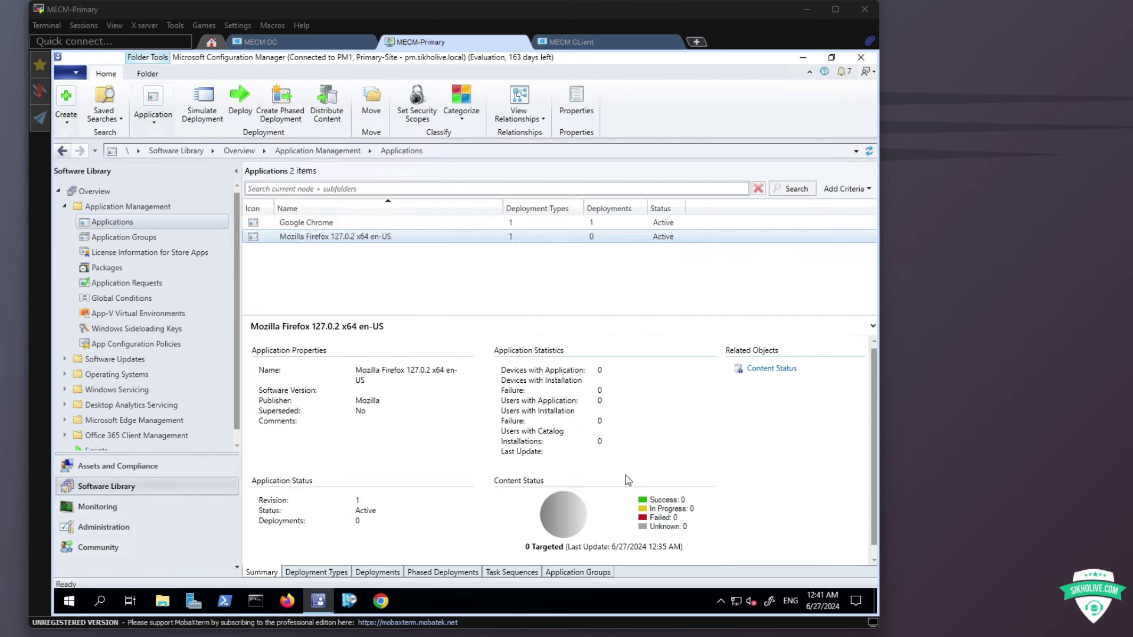
Step: Refresh the applications list and check the content status of Mozilla Firefox 127.0.2 x64 en-US
{"action": "left_click", "coordinate": [869, 151]}
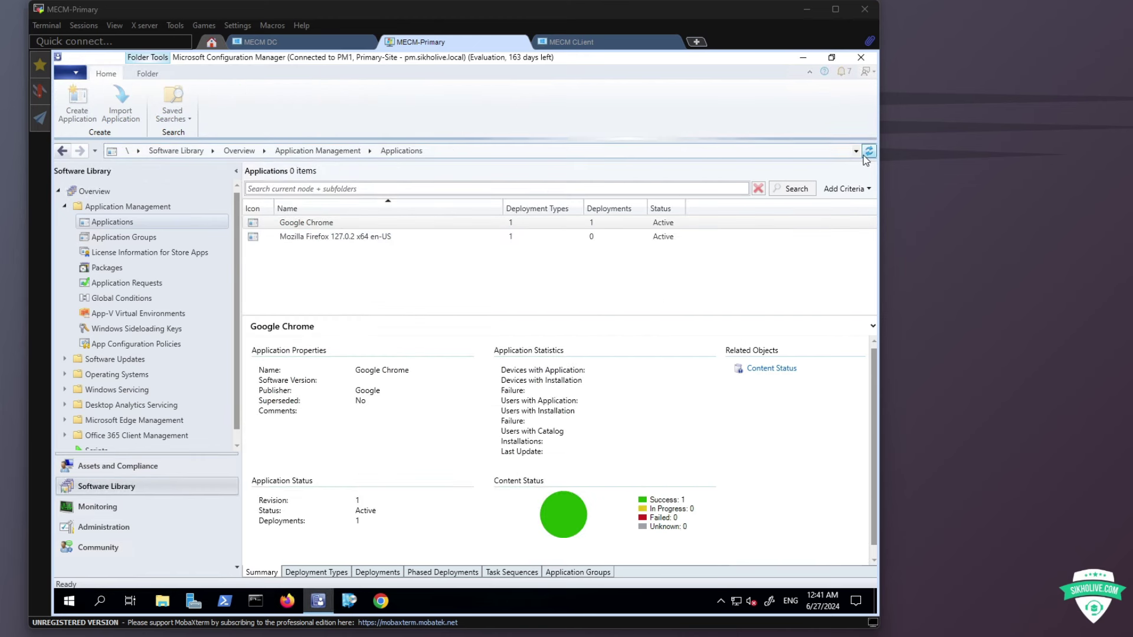
{"action": "left_click", "coordinate": [329, 239]}
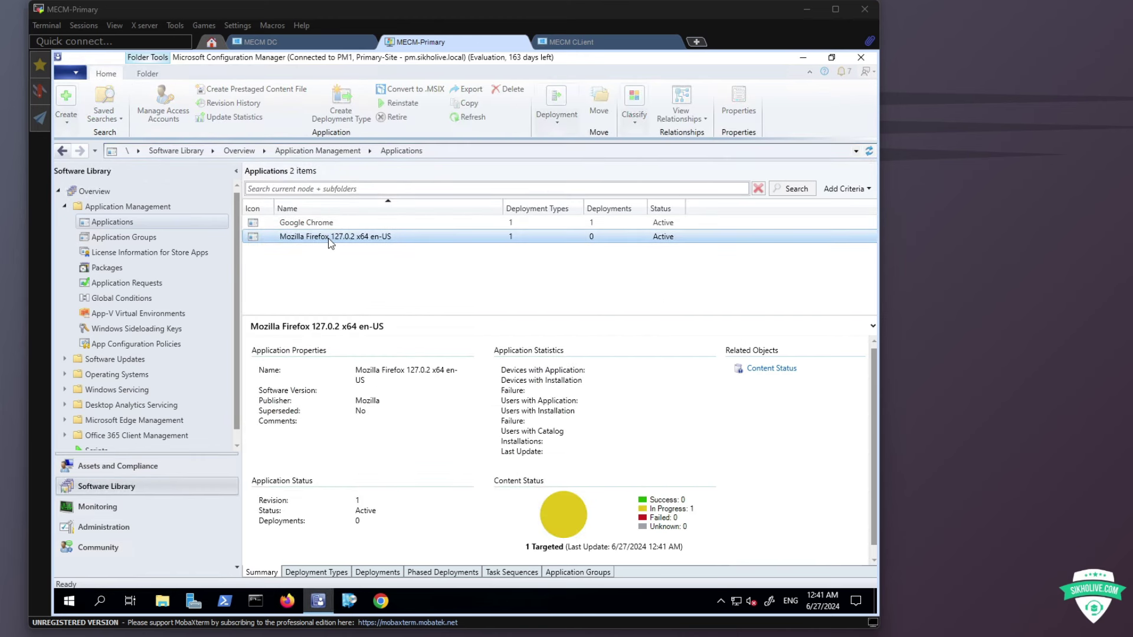
{"action": "left_click", "coordinate": [667, 515]}
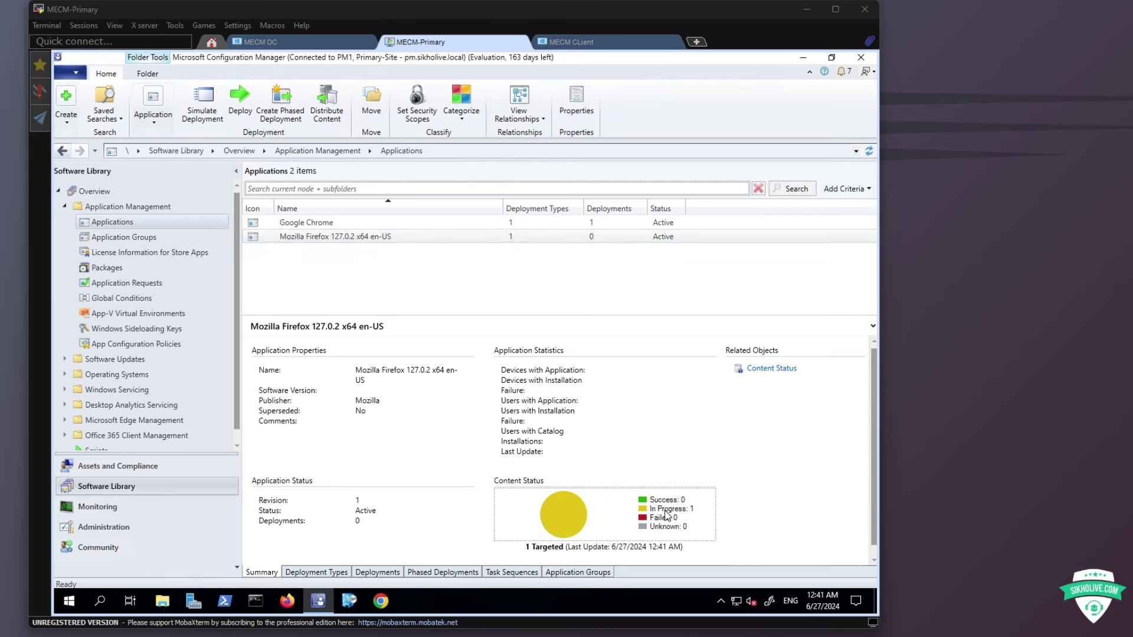
{"action": "right_click", "coordinate": [342, 237]}
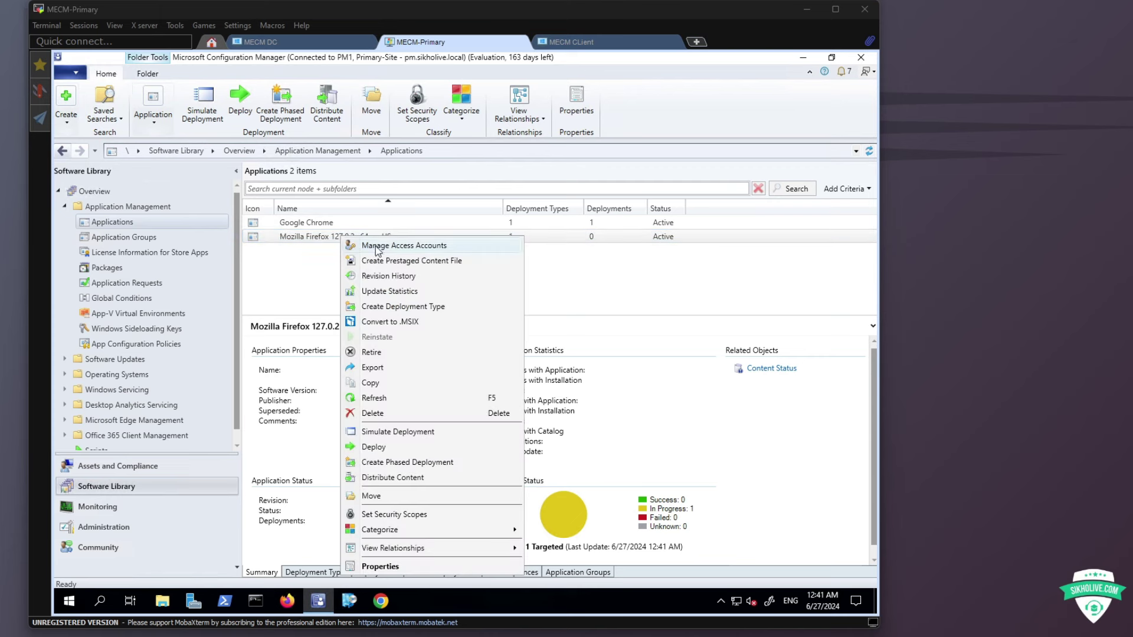
{"action": "left_click", "coordinate": [372, 413]}
{"action": "left_click", "coordinate": [562, 378]}
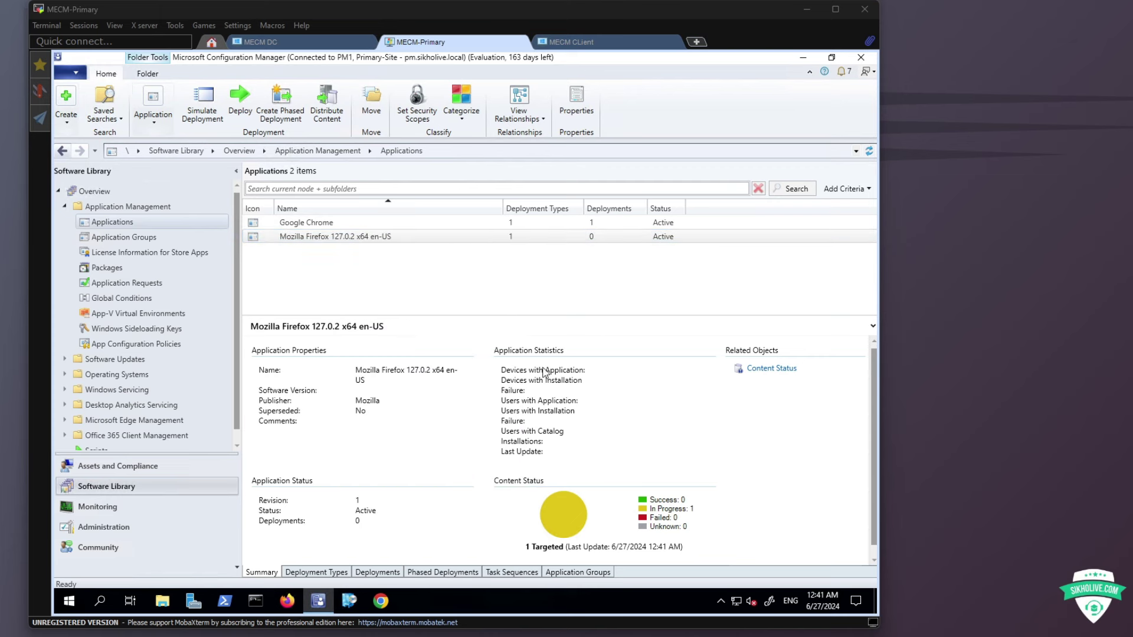
Step: Refresh the Mozilla Firefox application again and monitor the progress of its content distribution
{"action": "right_click", "coordinate": [347, 237]}
{"action": "left_click", "coordinate": [393, 393]}
{"action": "left_click", "coordinate": [362, 236]}
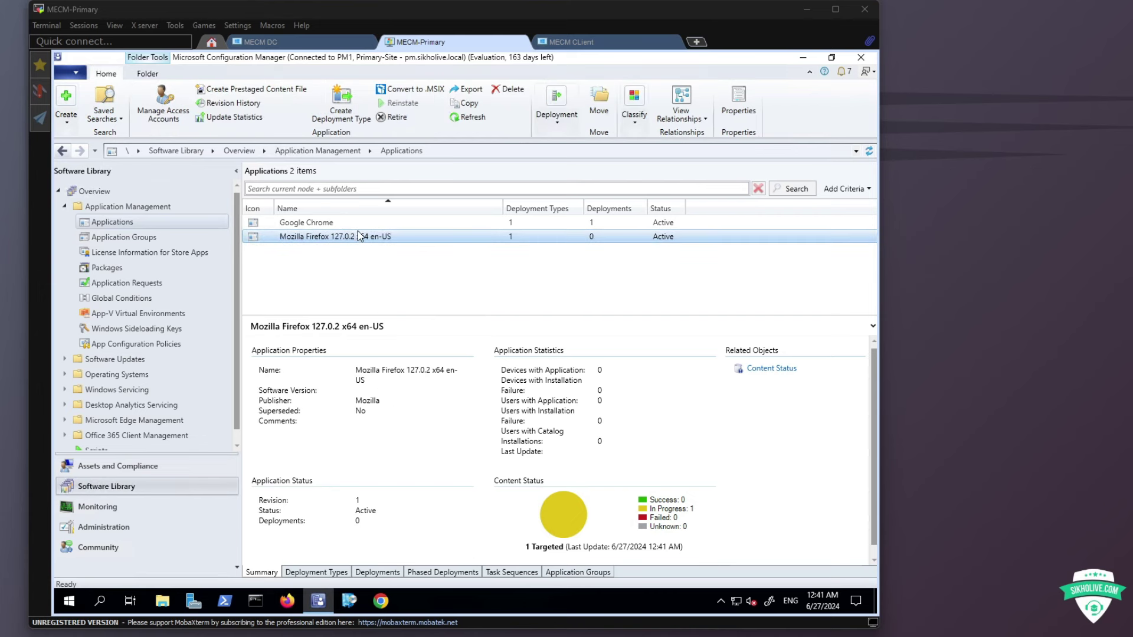
{"action": "left_click", "coordinate": [430, 235]}
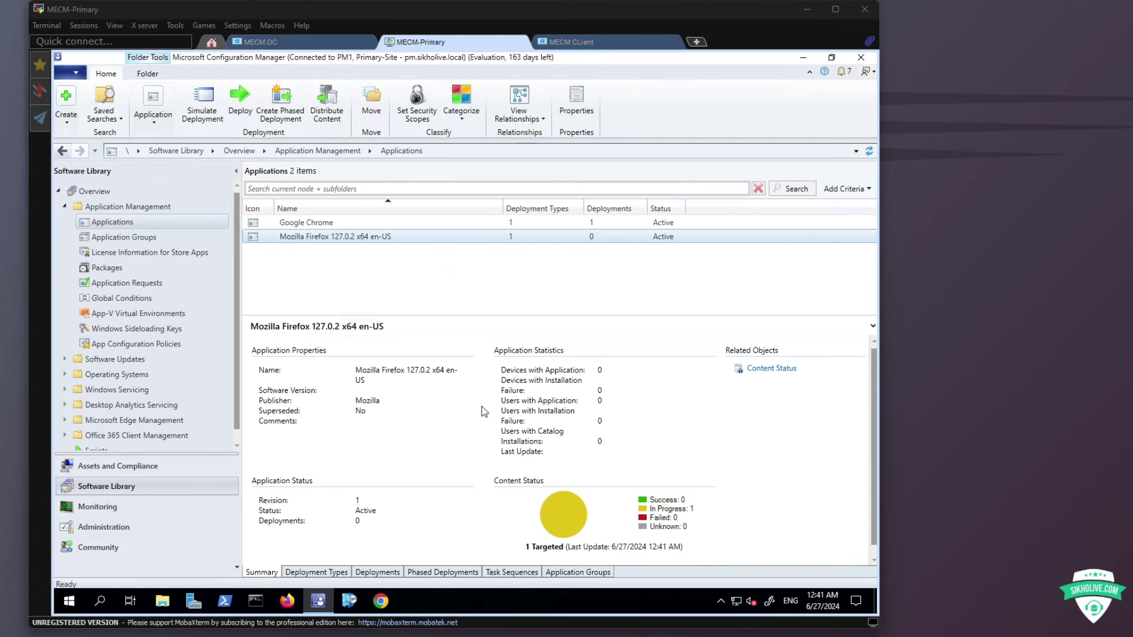
{"action": "left_click", "coordinate": [643, 514]}
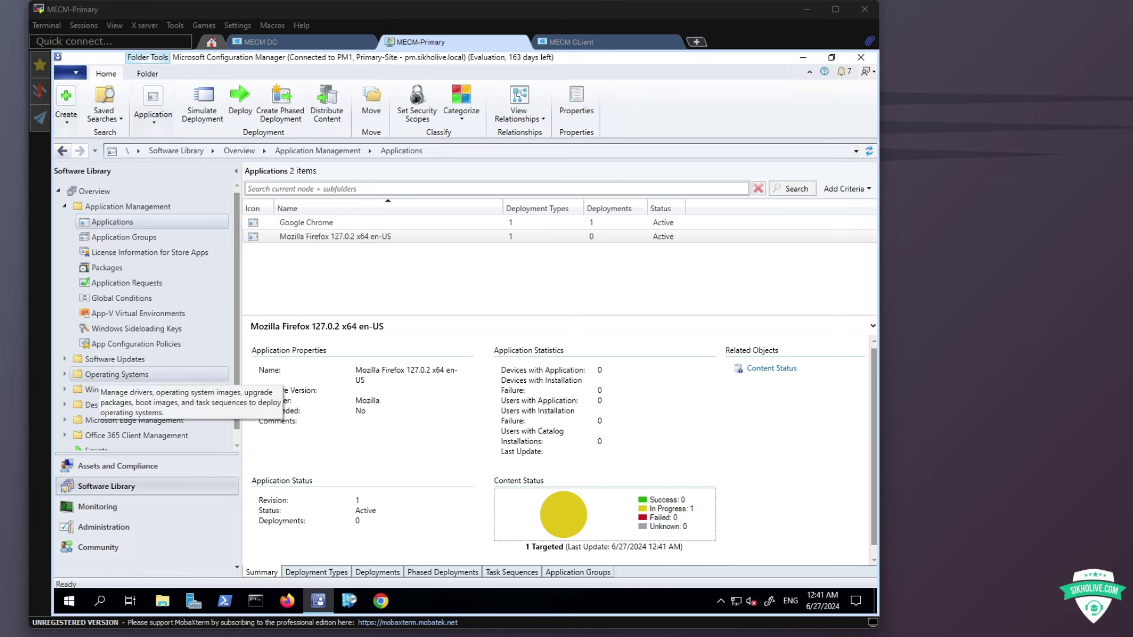
{"action": "left_click", "coordinate": [343, 253]}
{"action": "left_click", "coordinate": [684, 518]}
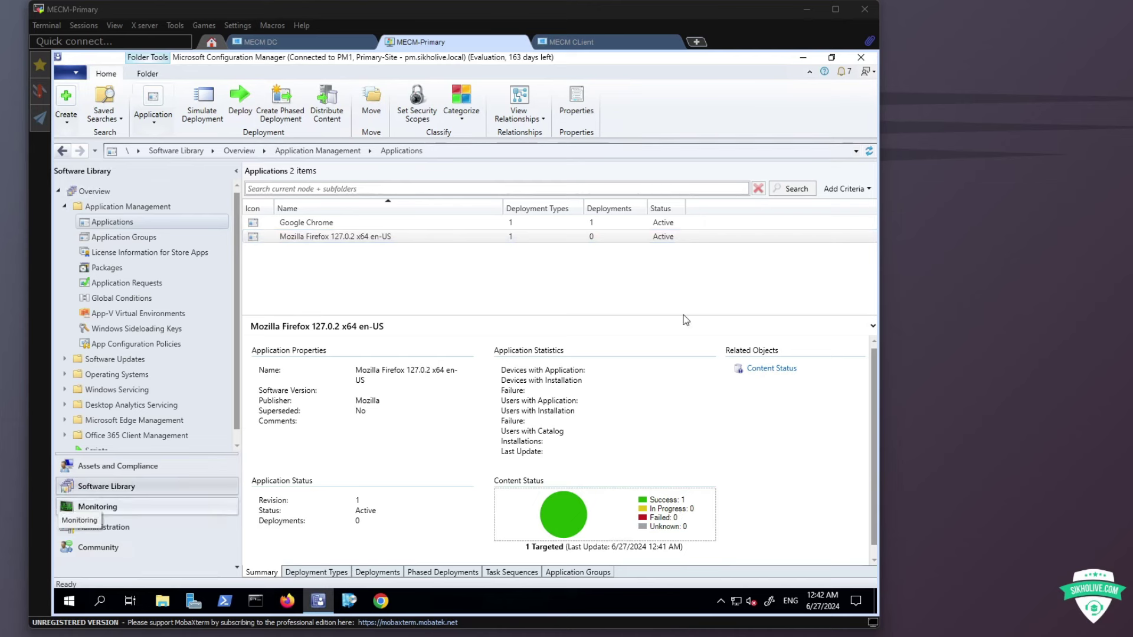
{"action": "left_click", "coordinate": [341, 291]}
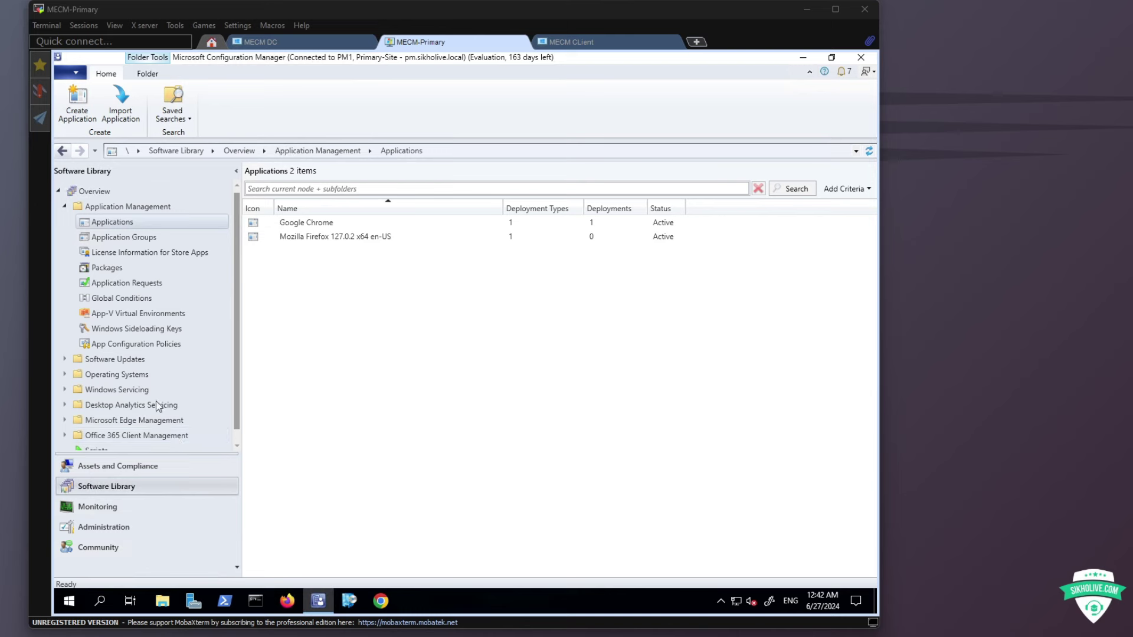
Step: Find FirefoxDeployDeviceCollection among the device collections in Assets and Compliance and examine its summary and available actions
{"action": "left_click", "coordinate": [109, 467]}
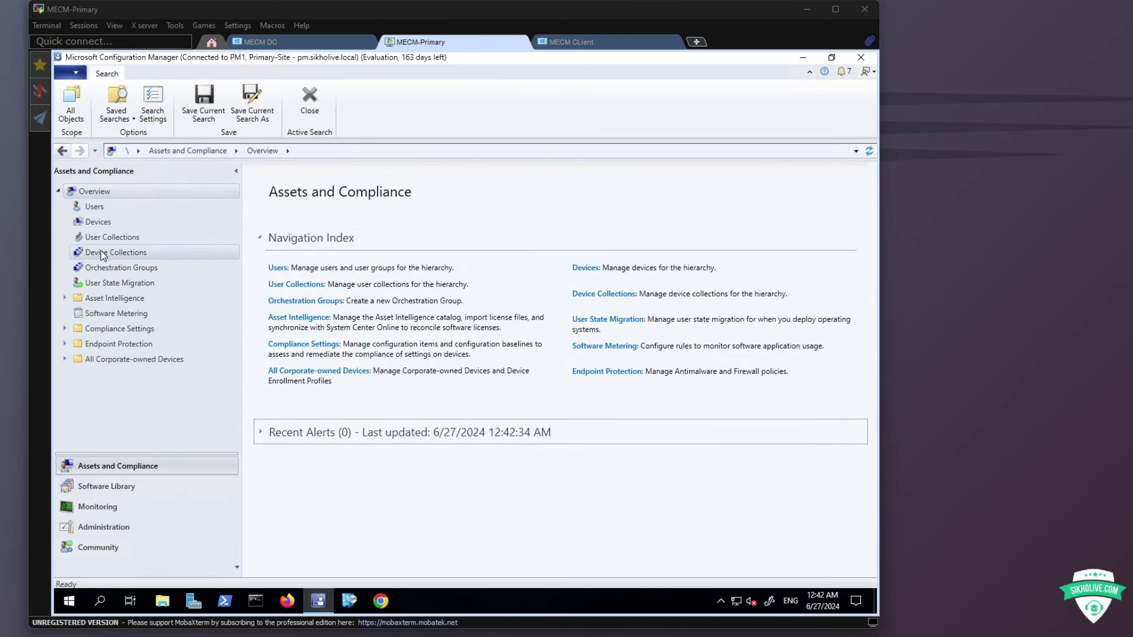
{"action": "left_click", "coordinate": [97, 223]}
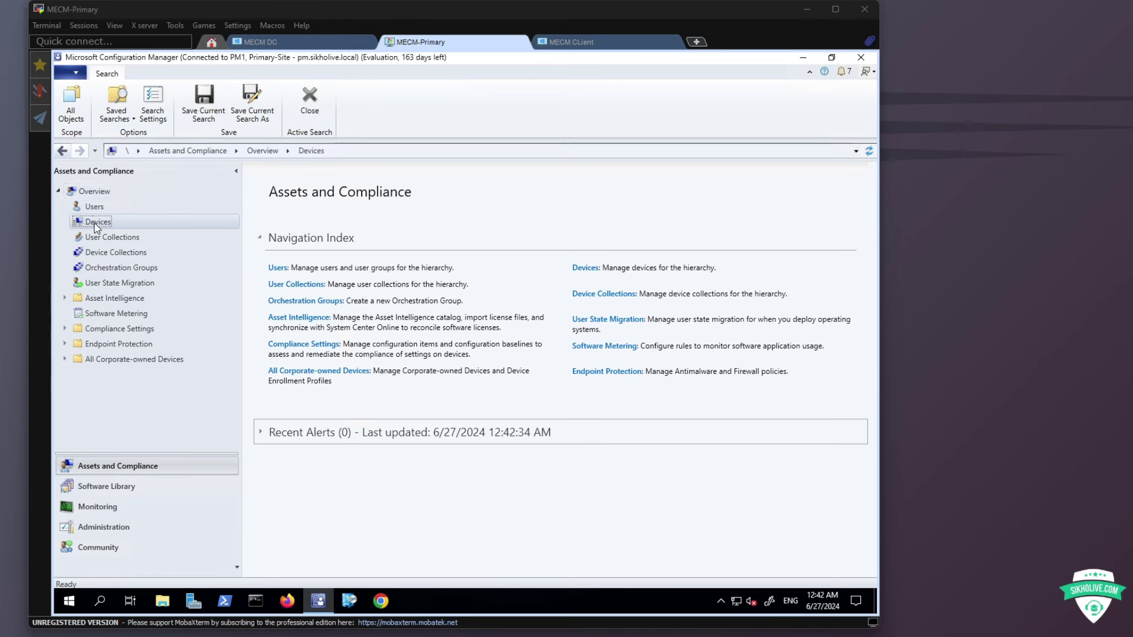
{"action": "left_click", "coordinate": [143, 253]}
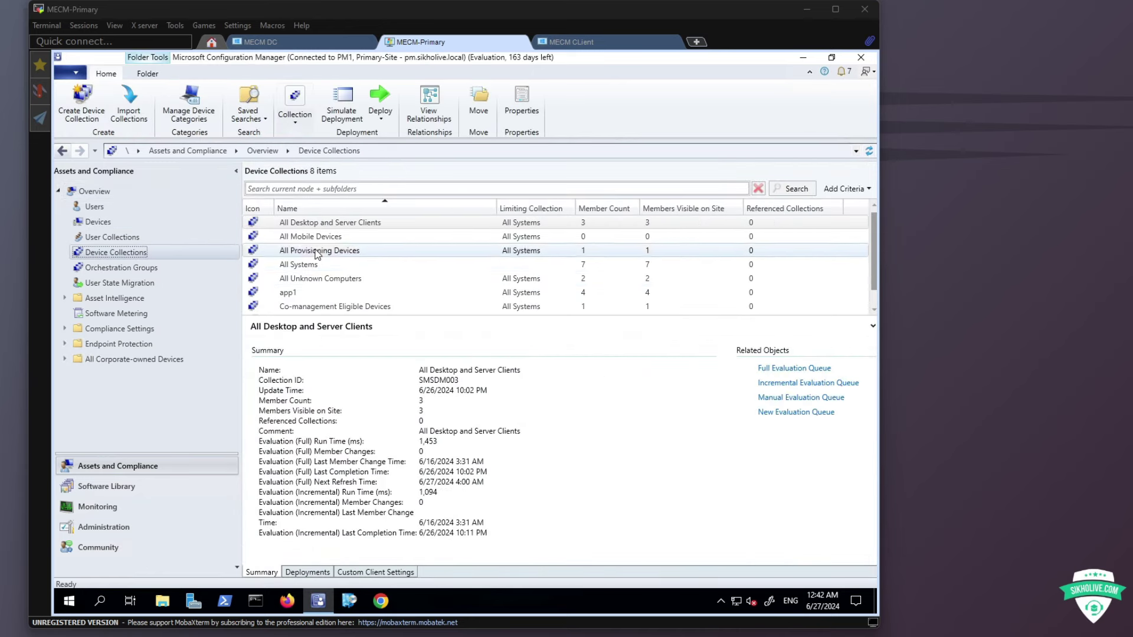
{"action": "scroll", "coordinate": [317, 292], "scroll_direction": "down", "scroll_amount": 1}
{"action": "left_click", "coordinate": [322, 307]}
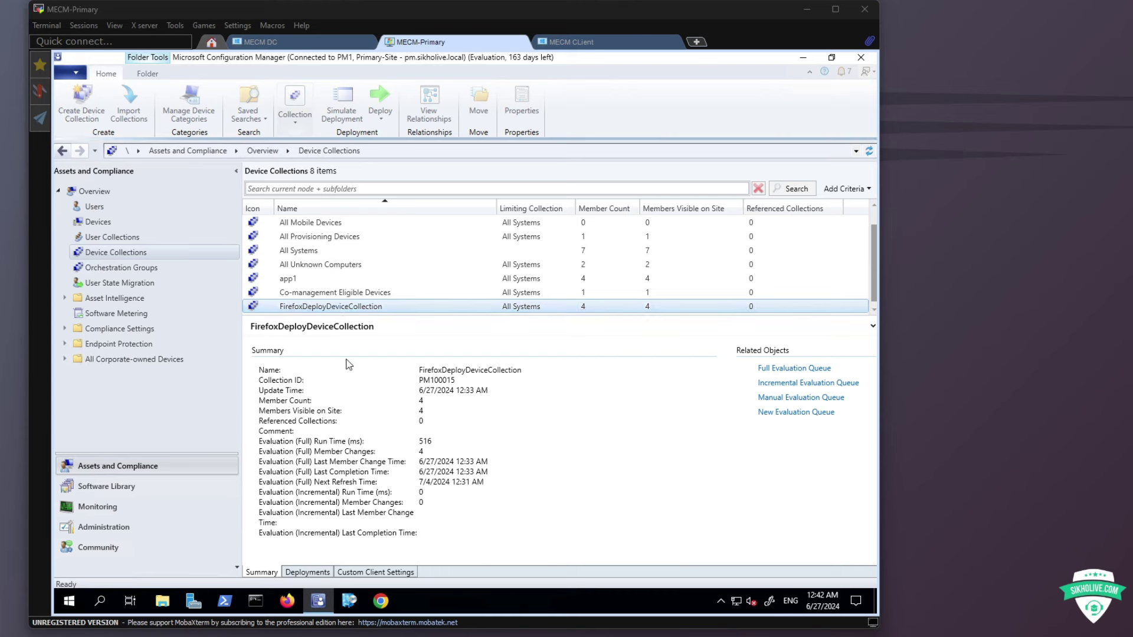
{"action": "left_click_drag", "start_coordinate": [352, 324], "coordinate": [351, 392]}
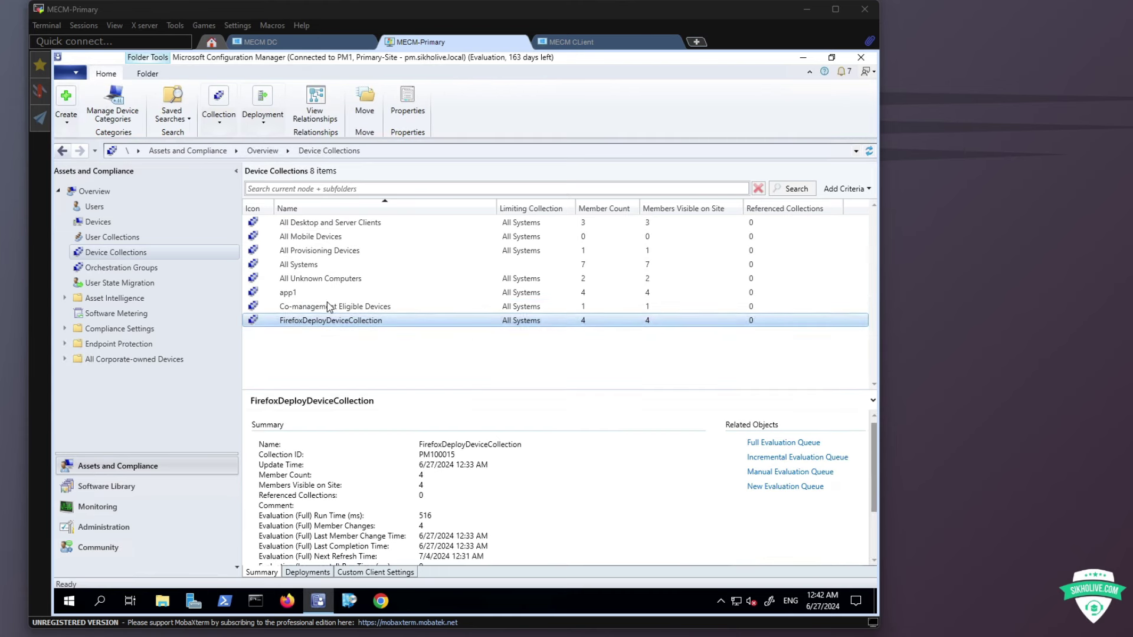
{"action": "right_click", "coordinate": [322, 322]}
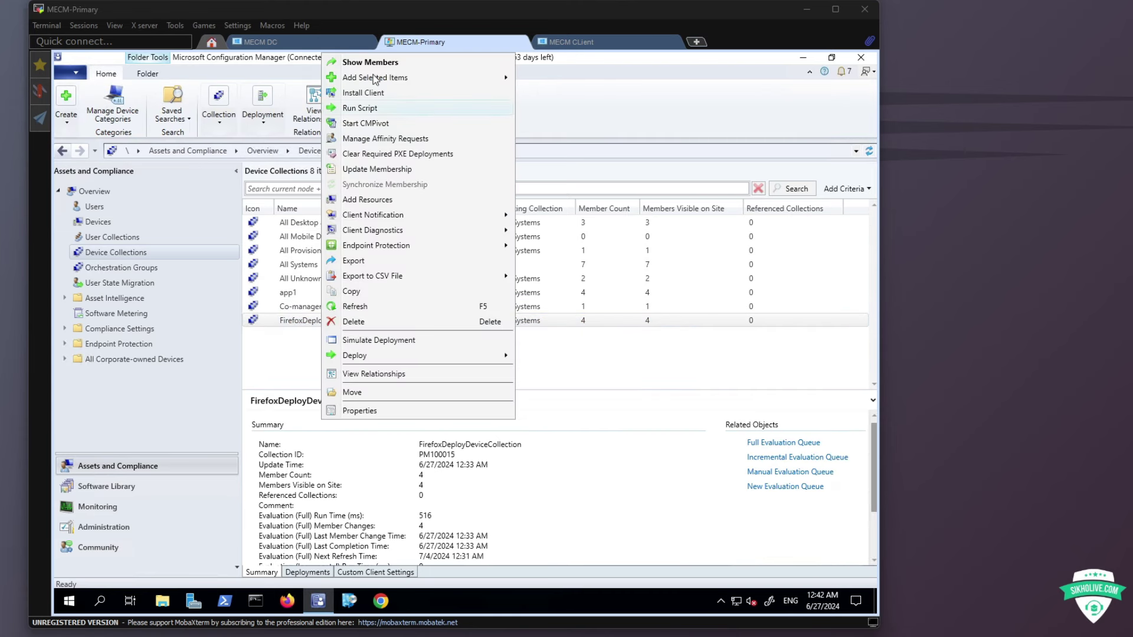
{"action": "mouse_move", "coordinate": [375, 81]}
Step: Examine the CLIENT1 device's details in the devices list and look at the MECM CLient remote session before returning to MECM-Primary
{"action": "left_click", "coordinate": [98, 223]}
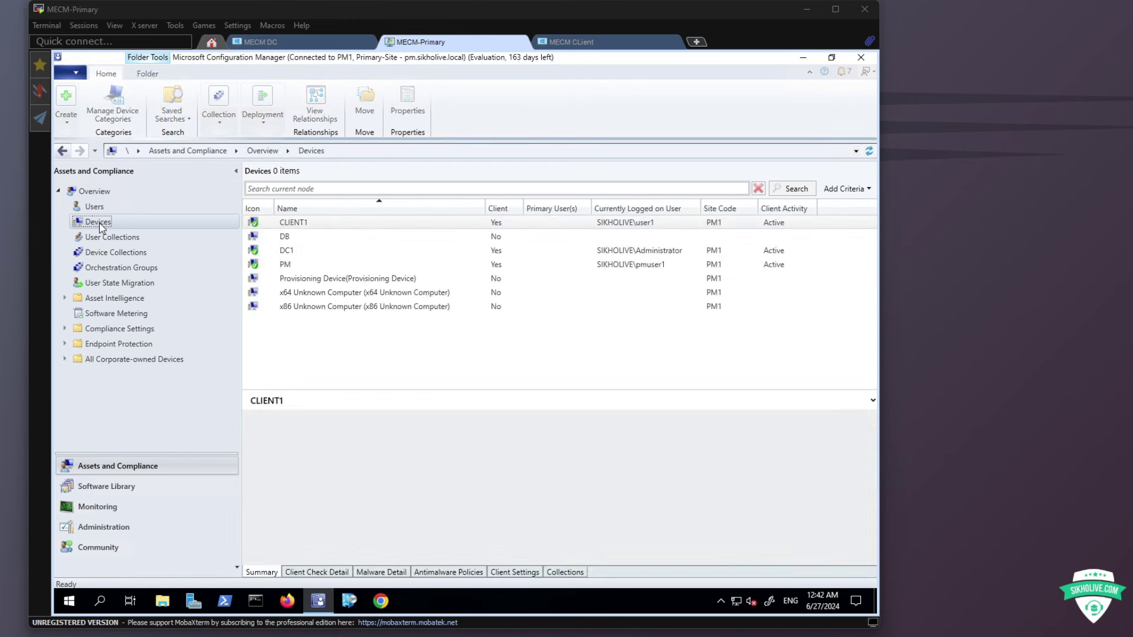
{"action": "left_click", "coordinate": [295, 226]}
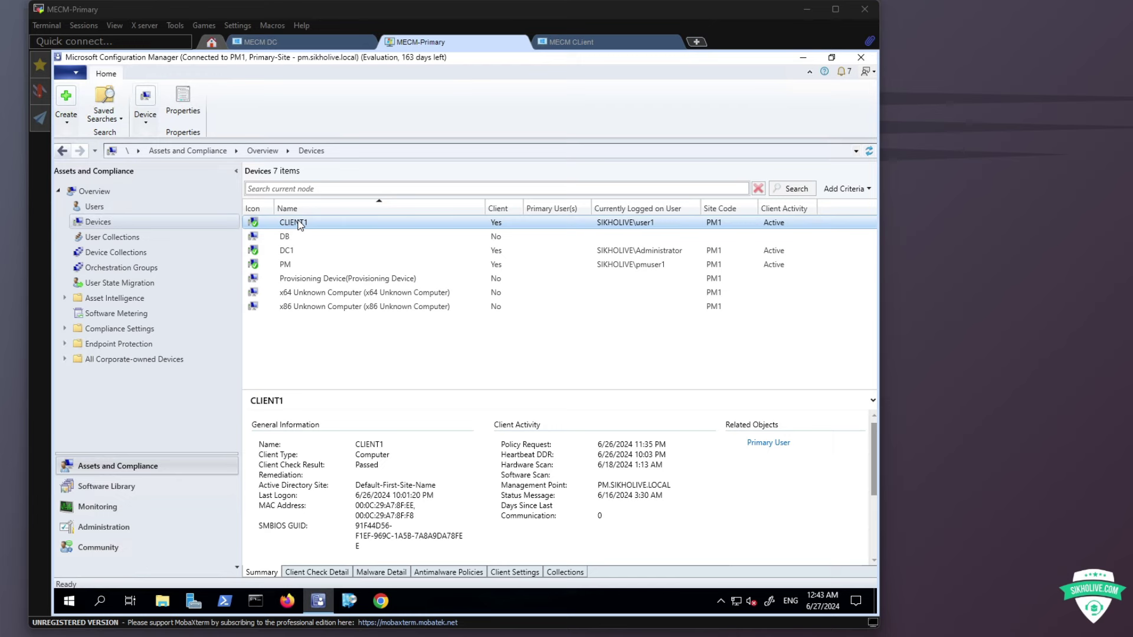
{"action": "left_click", "coordinate": [567, 46]}
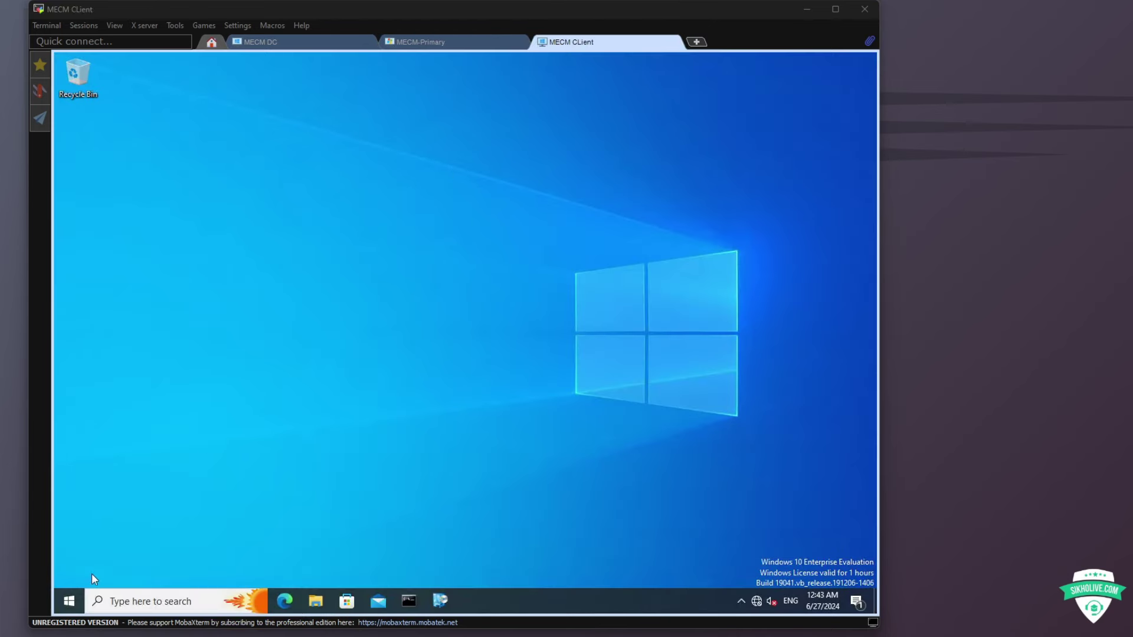
{"action": "left_click", "coordinate": [413, 42]}
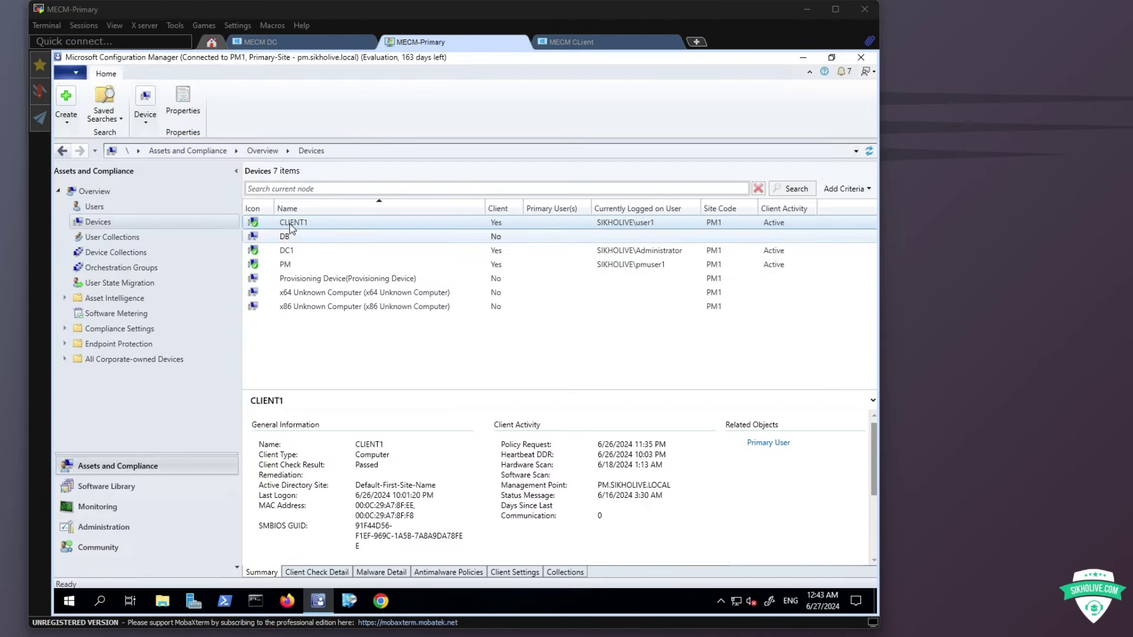
Step: Add the CLIENT1 device to the existing device collection FirefoxDeployDeviceCollection and refresh the devices list
{"action": "right_click", "coordinate": [317, 225]}
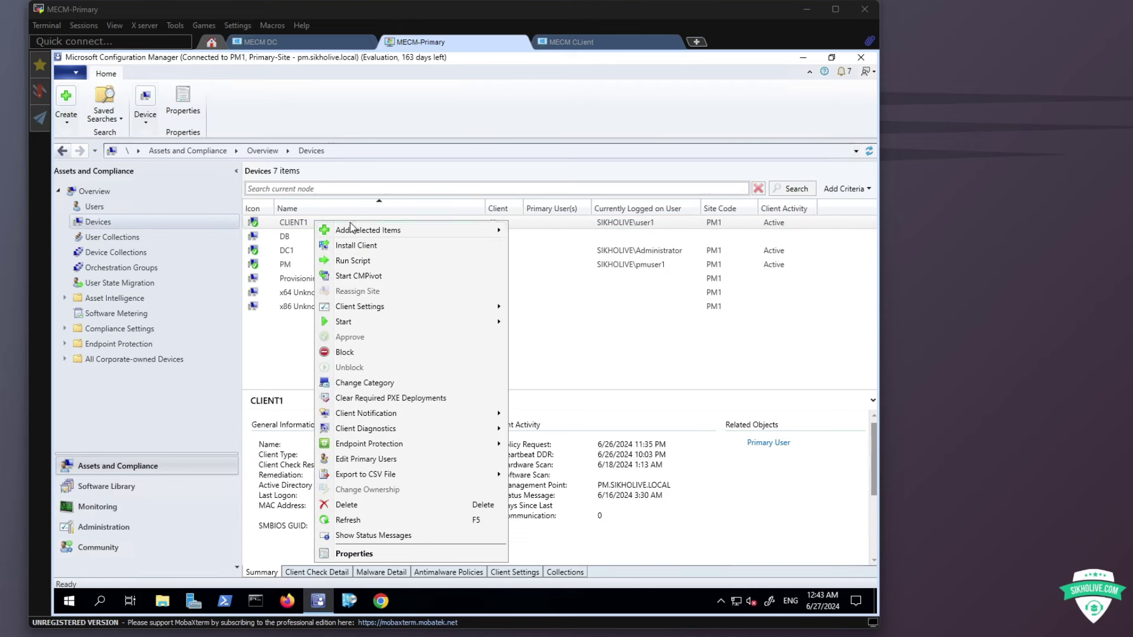
{"action": "mouse_move", "coordinate": [366, 230]}
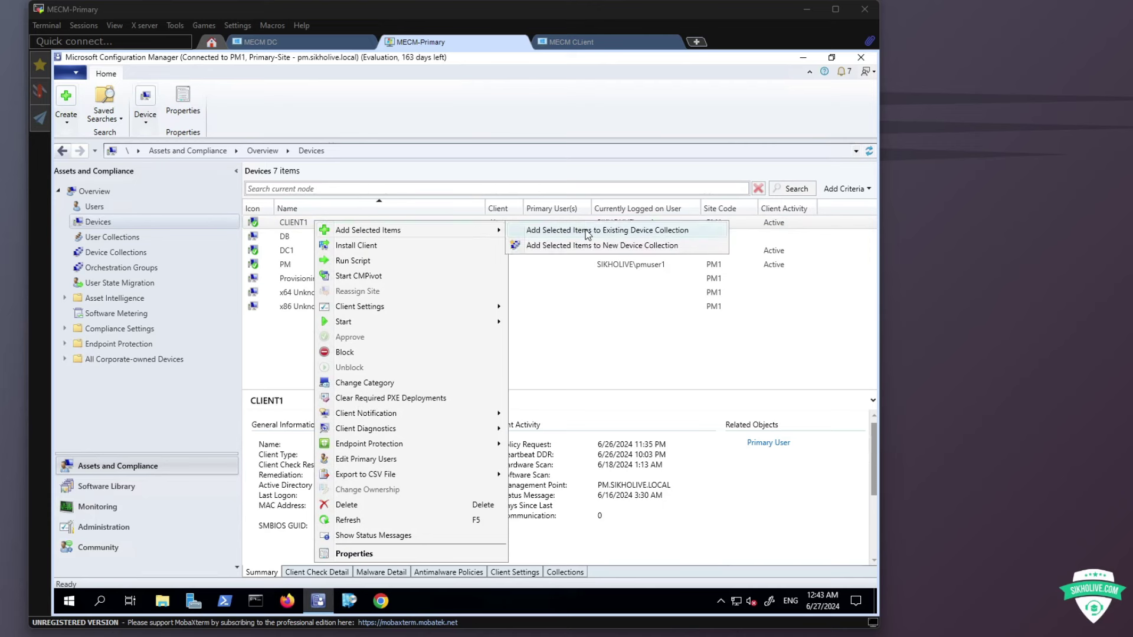
{"action": "left_click", "coordinate": [636, 232]}
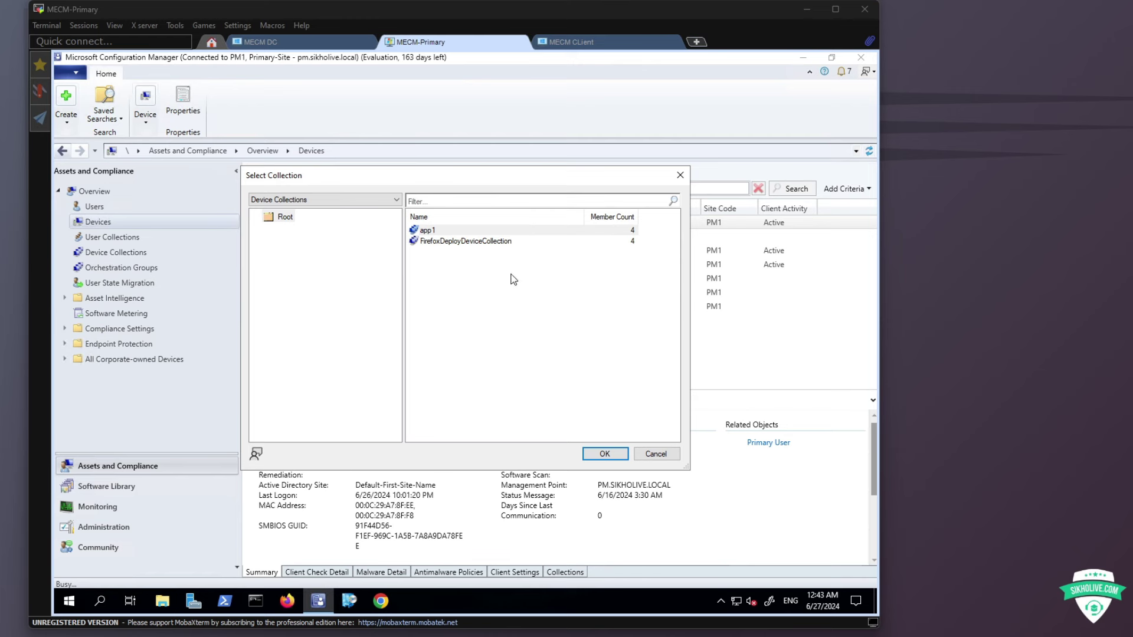
{"action": "left_click", "coordinate": [438, 244]}
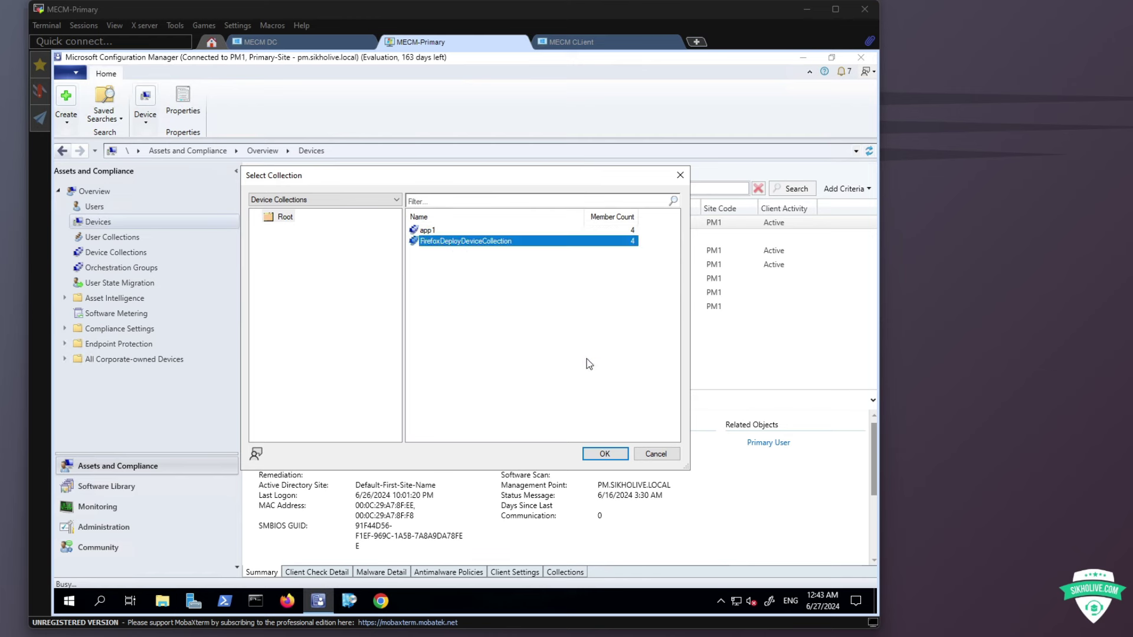
{"action": "left_click", "coordinate": [605, 455]}
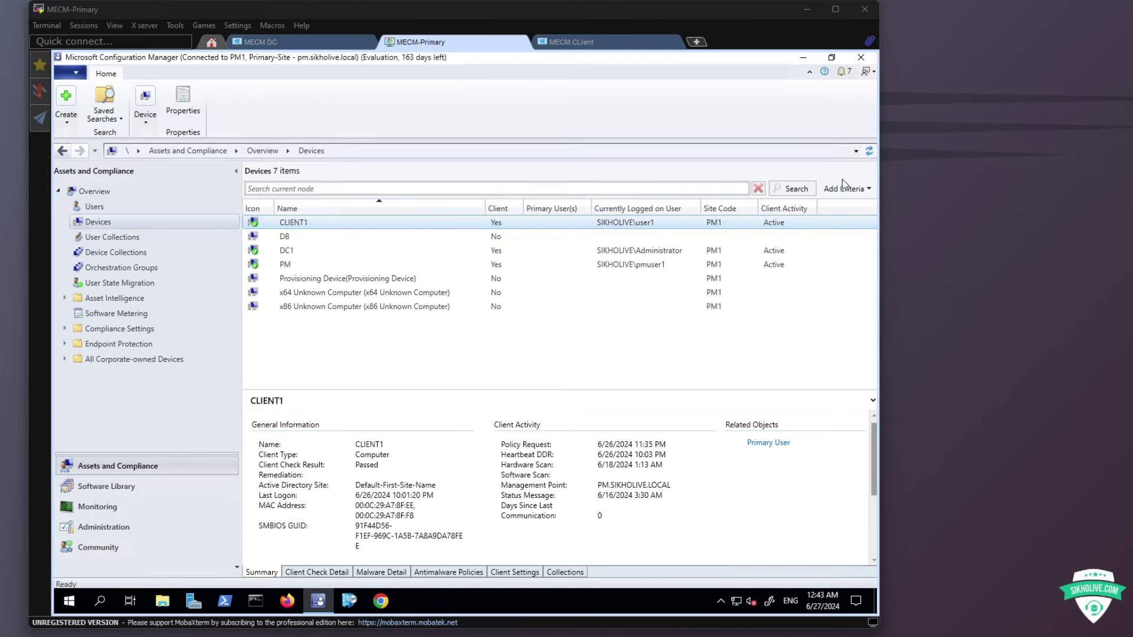
{"action": "left_click", "coordinate": [869, 151]}
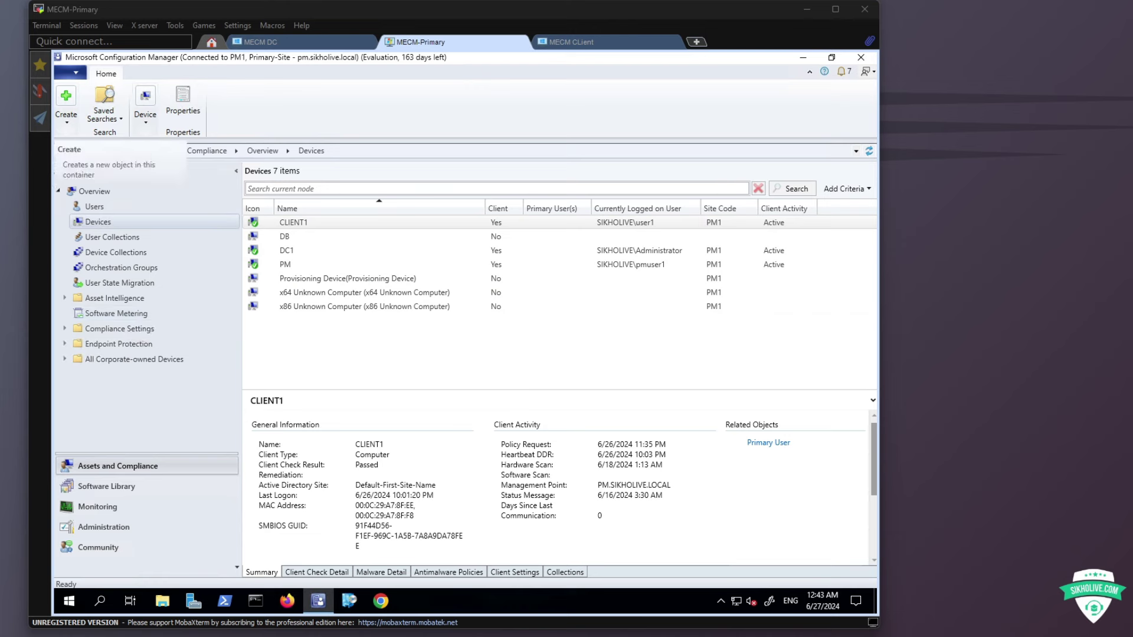
Step: Start deploying the Mozilla Firefox 127.0.2 x64 en-US application from the Software Library
{"action": "left_click", "coordinate": [106, 486]}
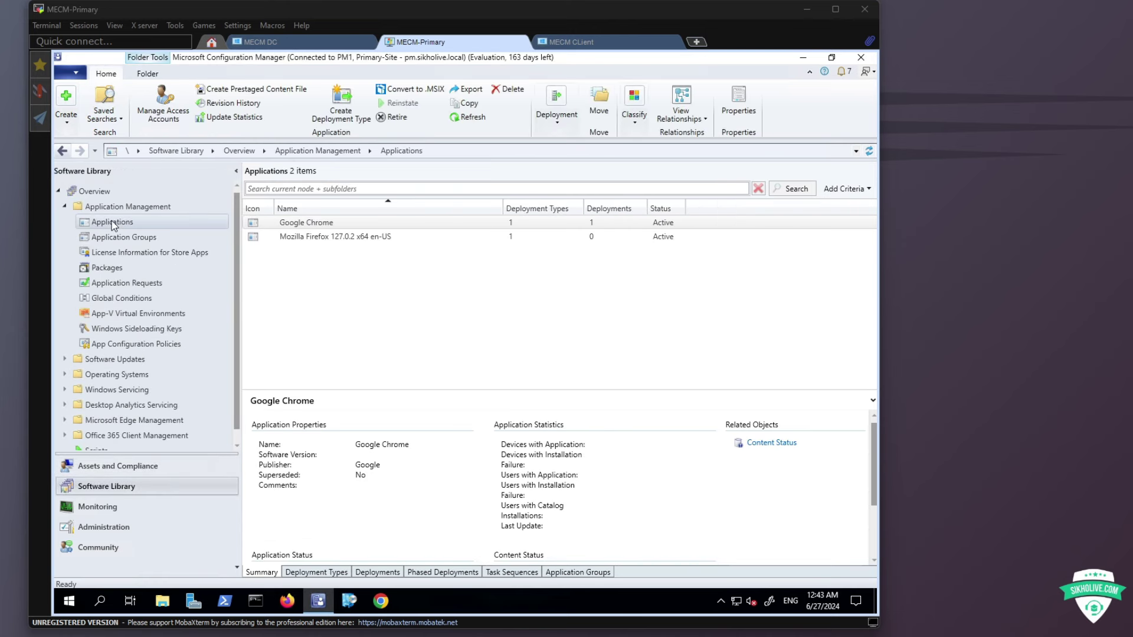
{"action": "left_click", "coordinate": [335, 238]}
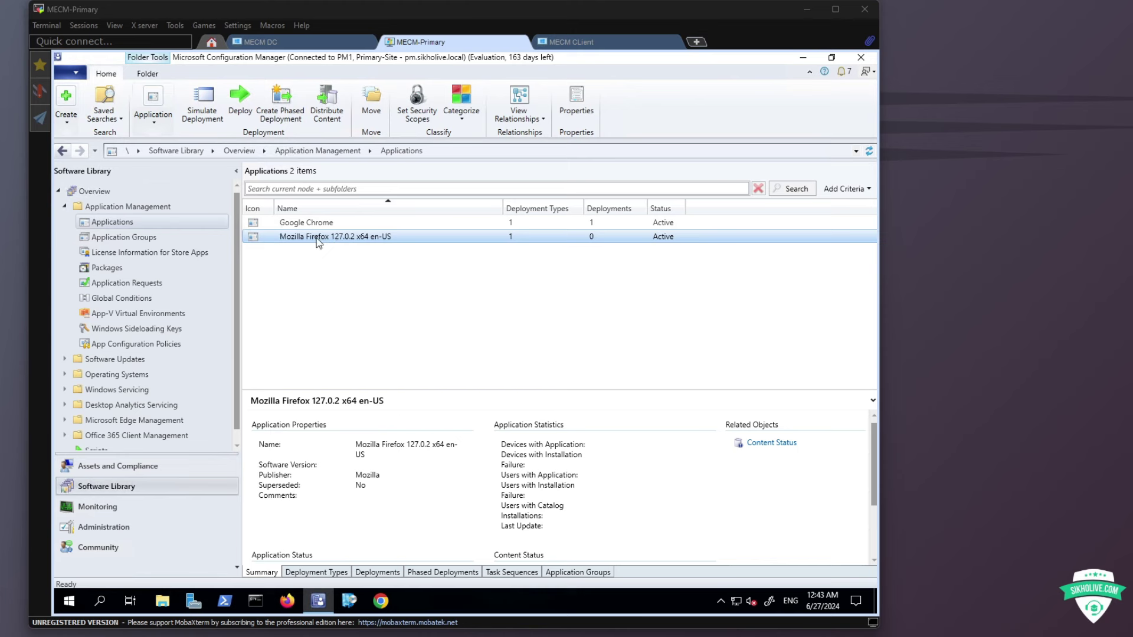
{"action": "right_click", "coordinate": [356, 242]}
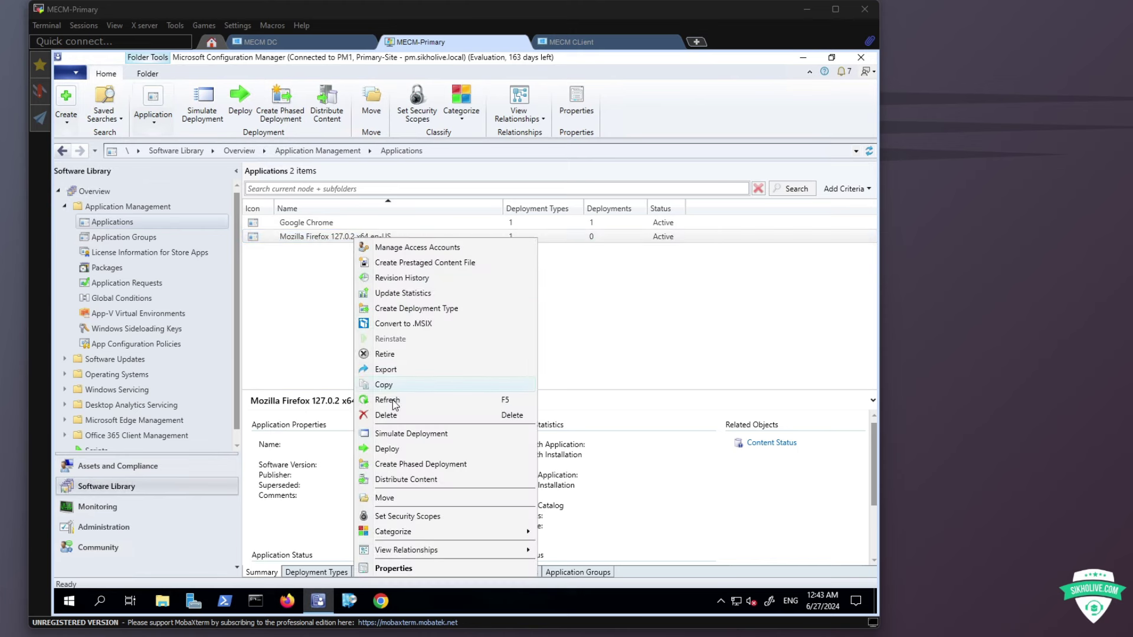
{"action": "left_click", "coordinate": [392, 450]}
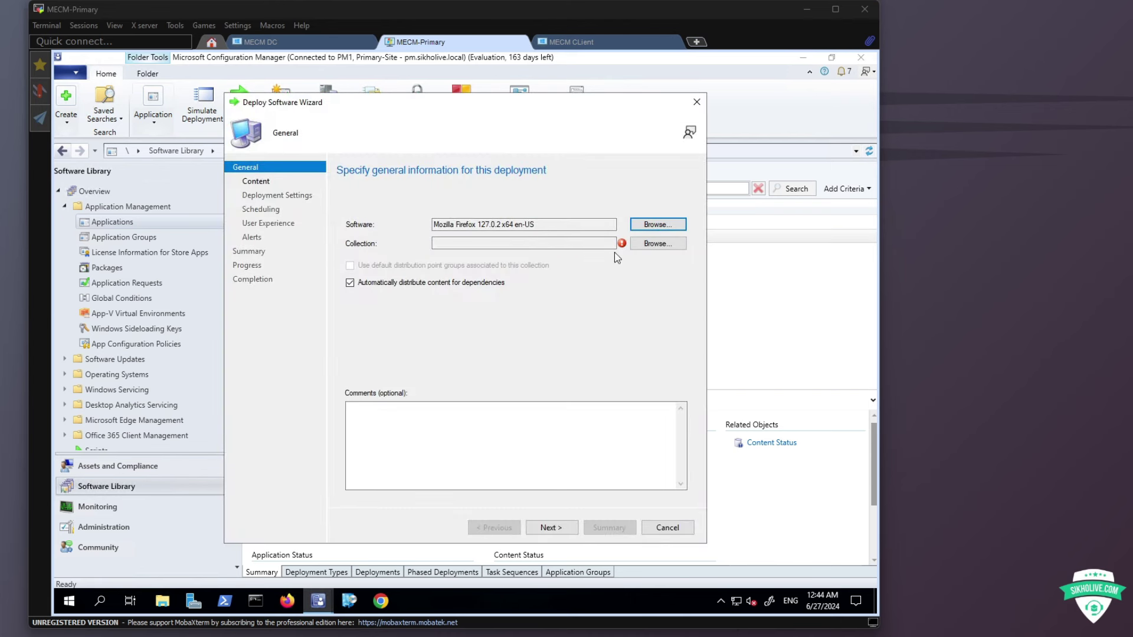
Step: Target the deployment at the device collection FirefoxDeployDeviceCollection and proceed to the content destination page
{"action": "left_click", "coordinate": [649, 247]}
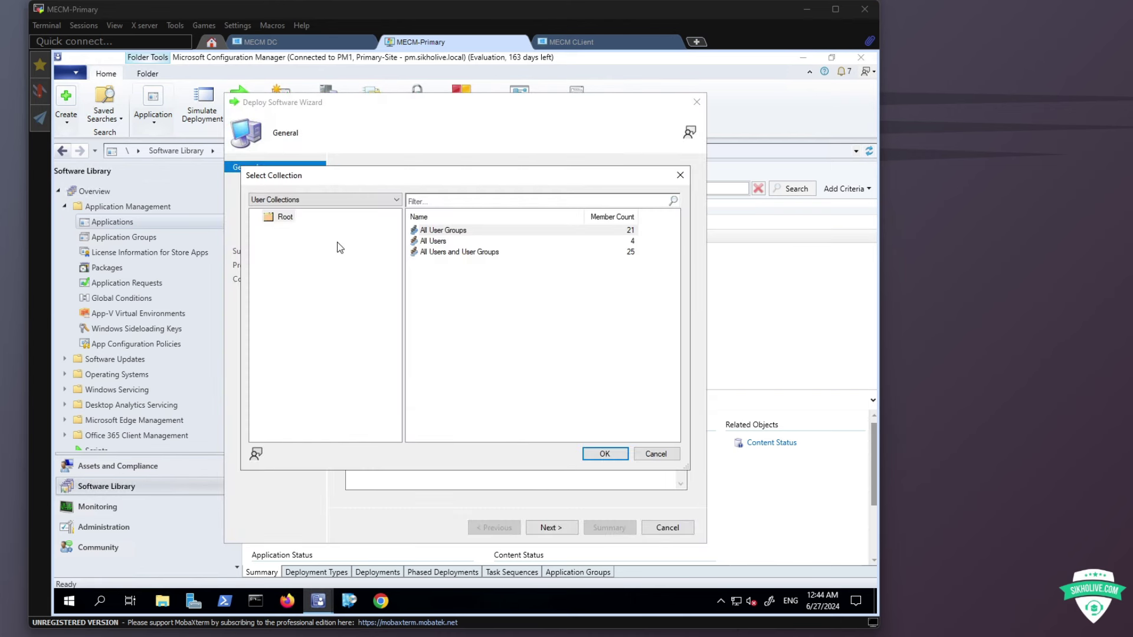
{"action": "left_click", "coordinate": [295, 199]}
{"action": "left_click", "coordinate": [281, 224]}
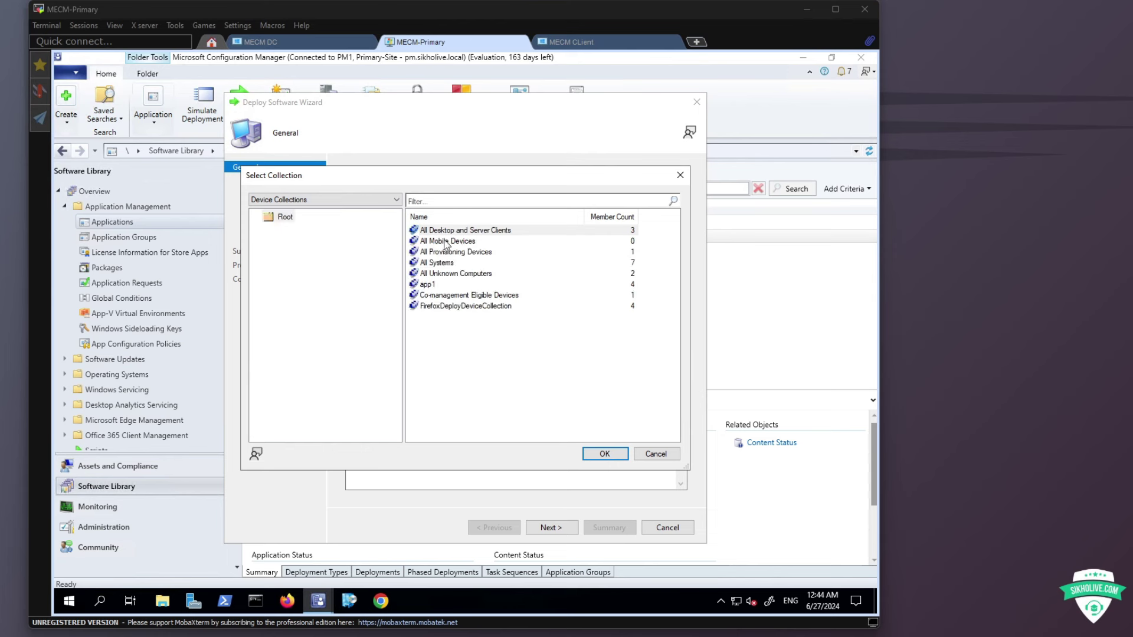
{"action": "left_click", "coordinate": [443, 307]}
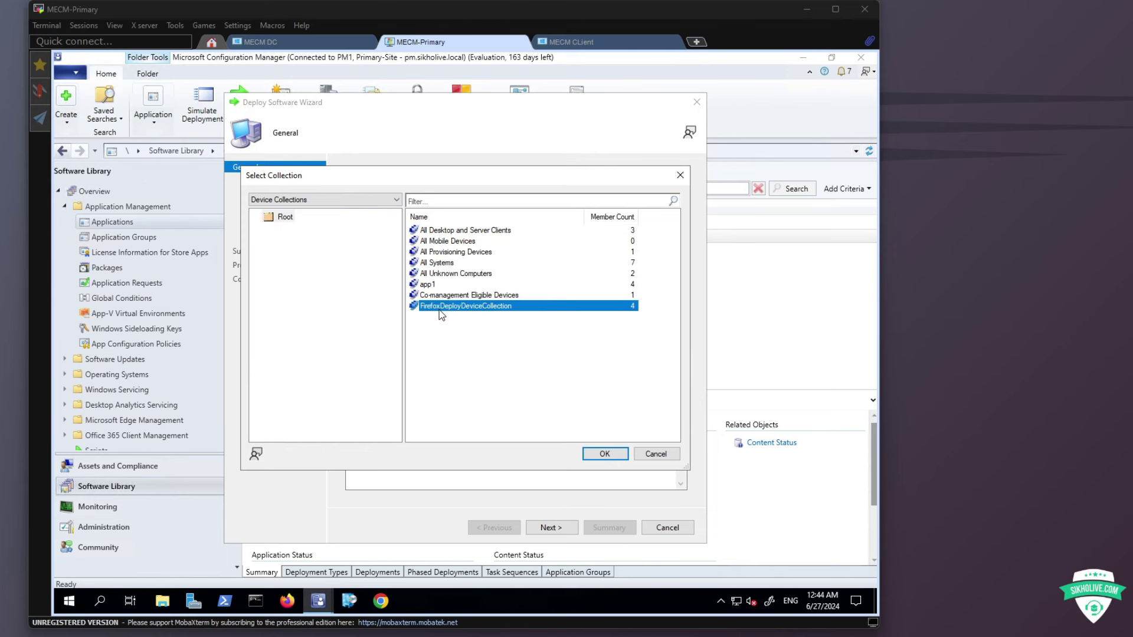
{"action": "left_click", "coordinate": [605, 453]}
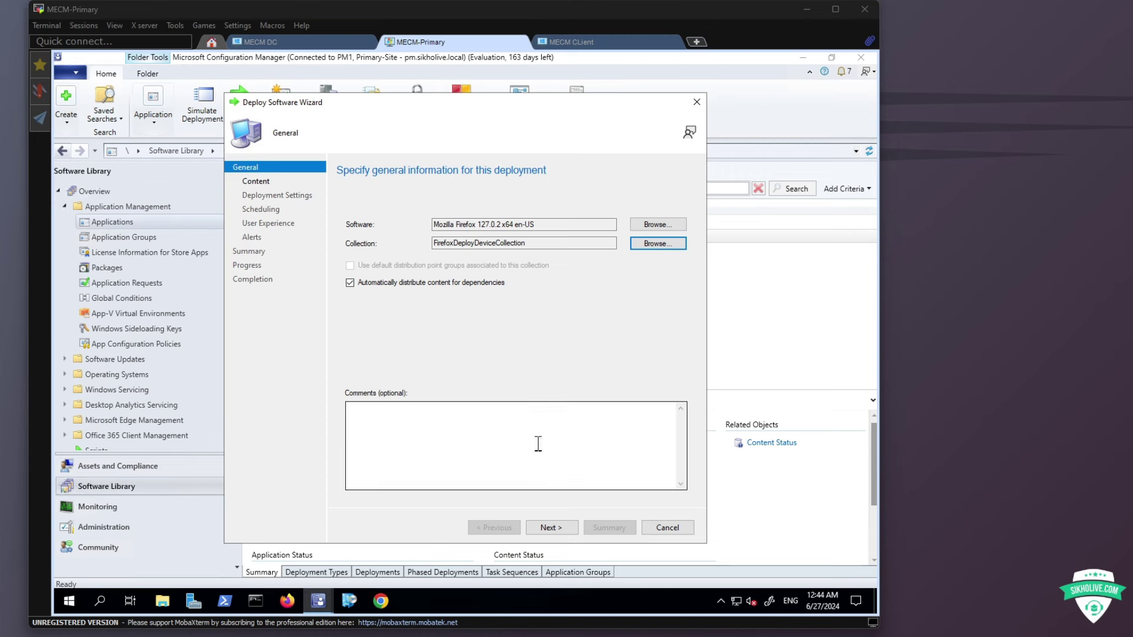
{"action": "left_click", "coordinate": [551, 528]}
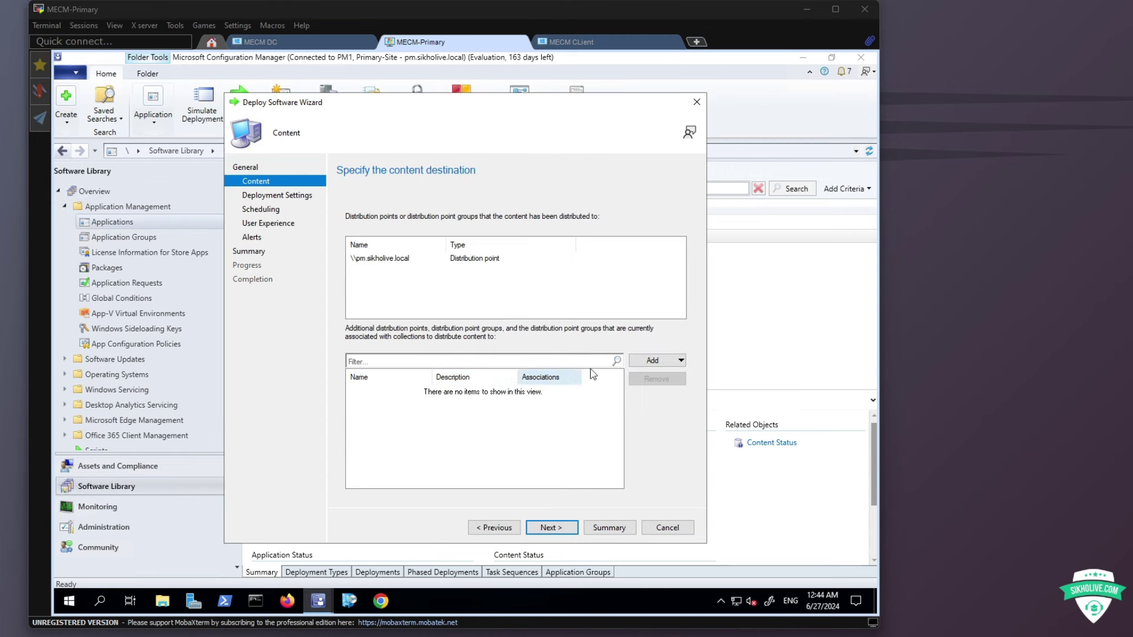
Step: Keep the existing content destination and set the deployment's action to Install and its purpose to Available
{"action": "left_click", "coordinate": [653, 360]}
{"action": "left_click", "coordinate": [673, 376]}
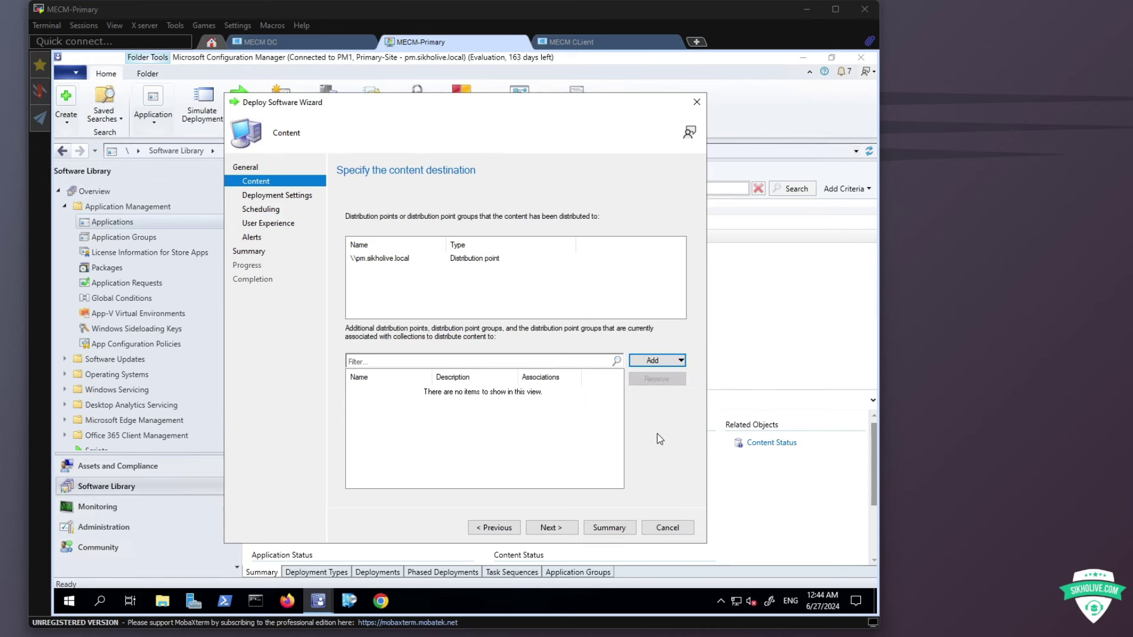
{"action": "left_click", "coordinate": [552, 527]}
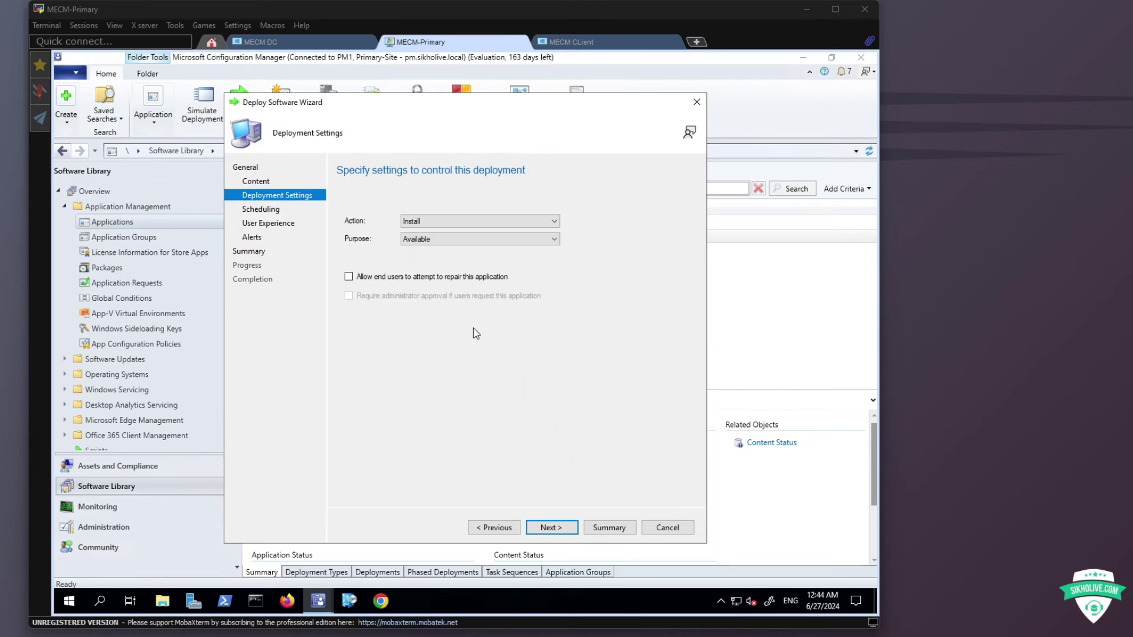
{"action": "left_click", "coordinate": [421, 223]}
{"action": "left_click", "coordinate": [422, 226]}
{"action": "left_click", "coordinate": [426, 240]}
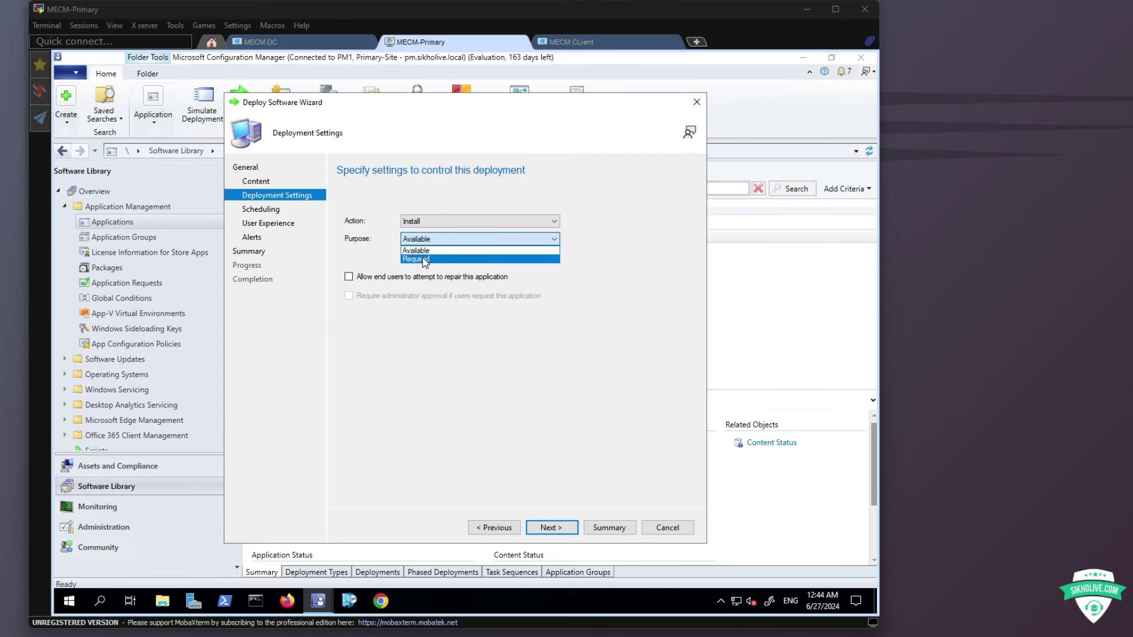
{"action": "left_click", "coordinate": [417, 227]}
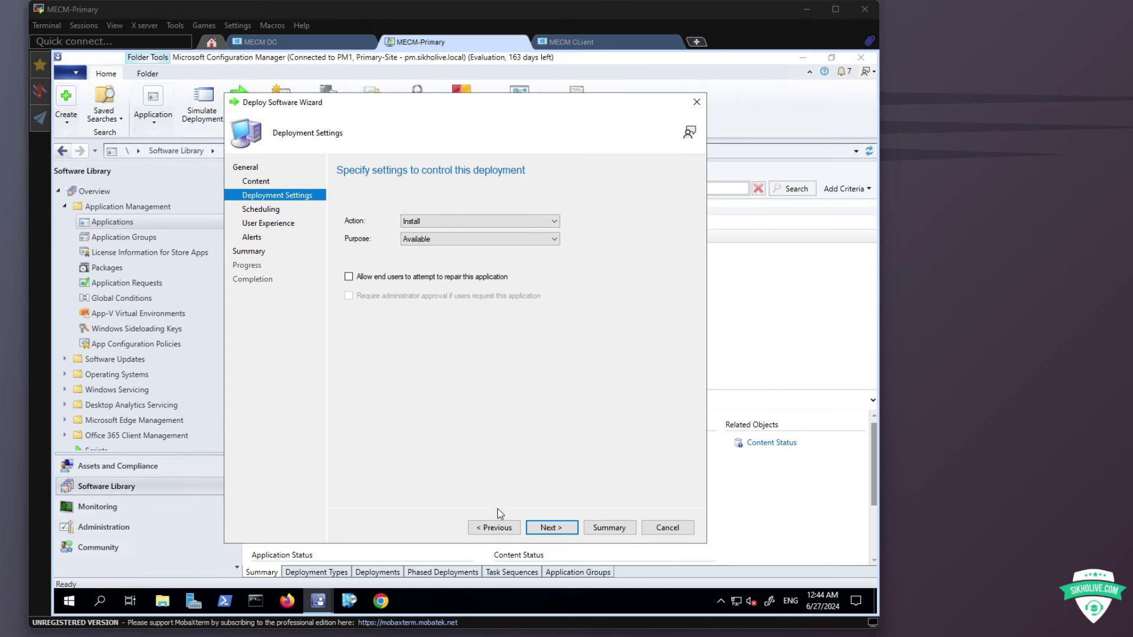
{"action": "left_click", "coordinate": [550, 530]}
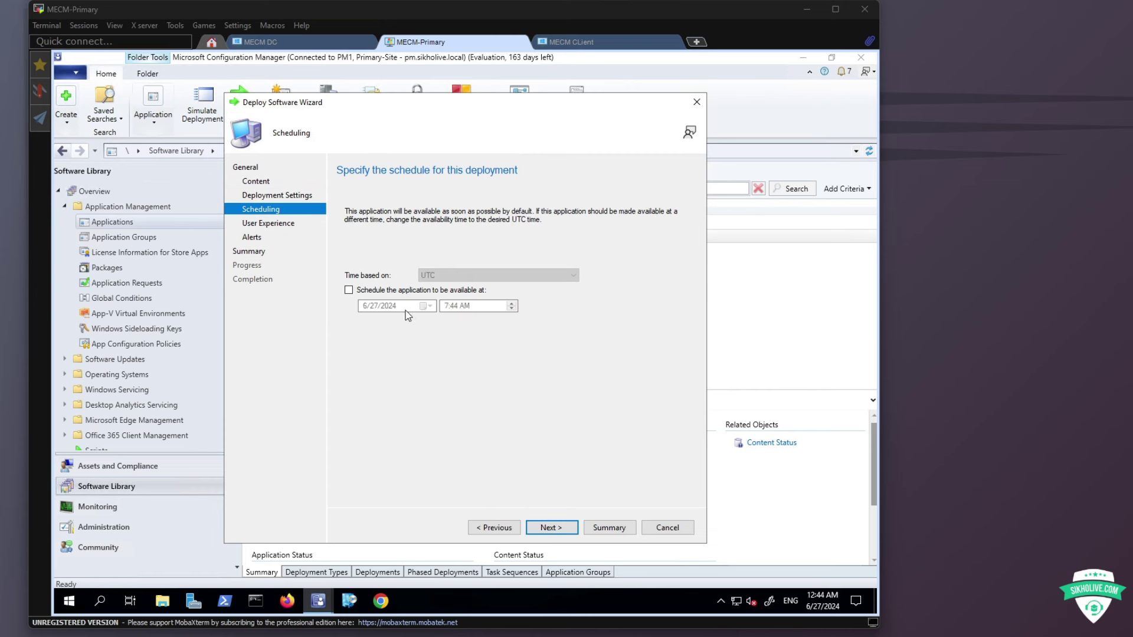
Step: Leave the availability unscheduled and set user notifications to "Display in Software Center and show all notifications"
{"action": "left_click", "coordinate": [551, 528]}
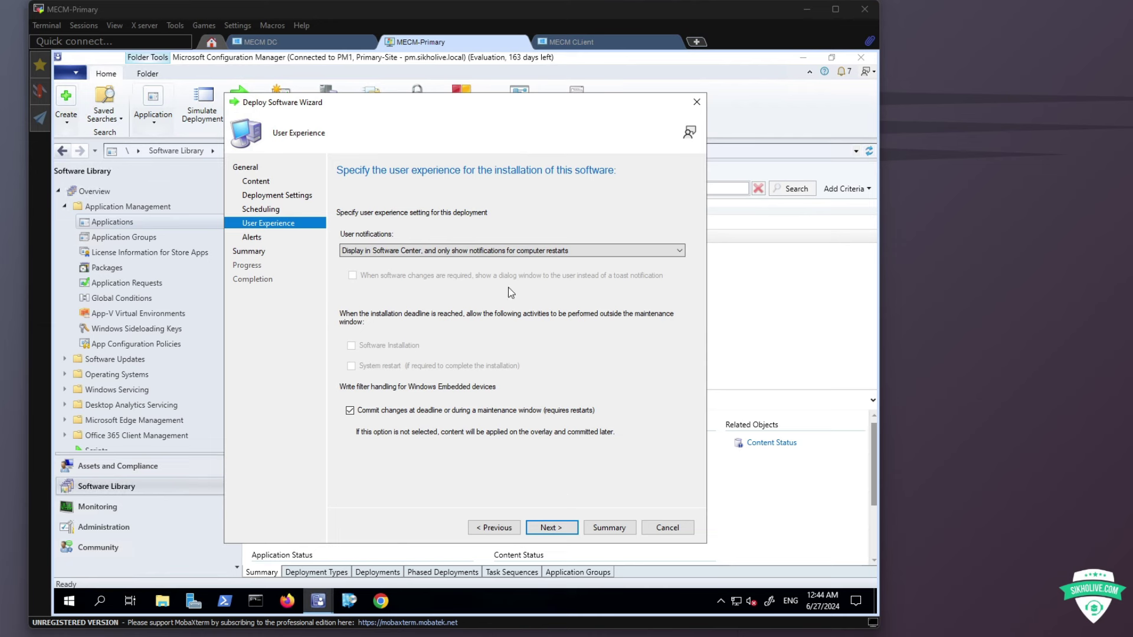
{"action": "left_click", "coordinate": [500, 251]}
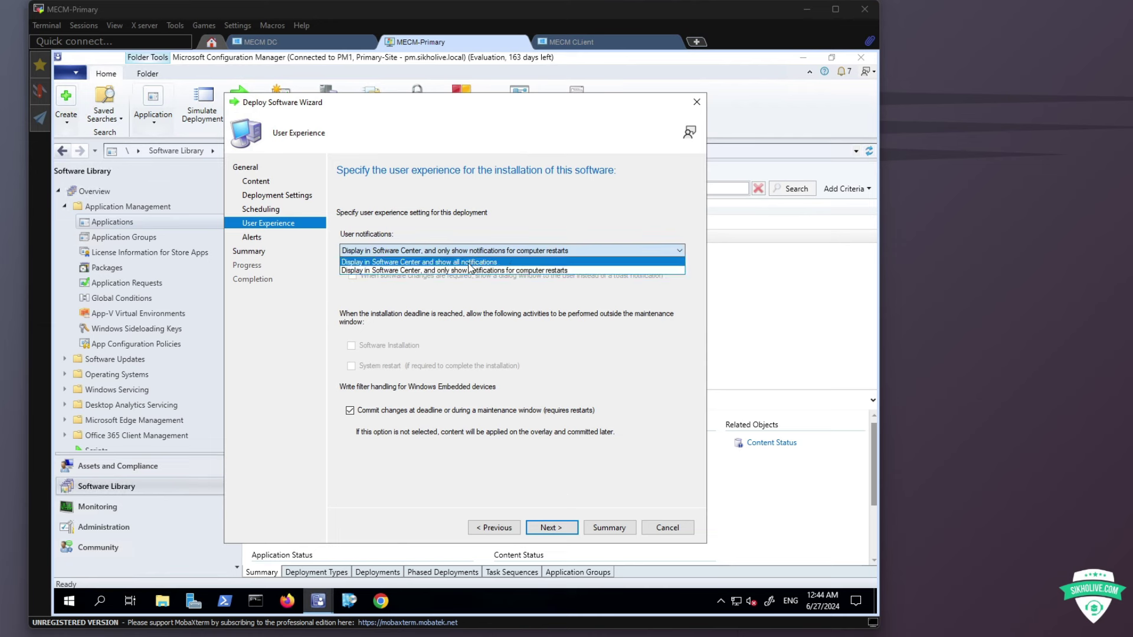
{"action": "left_click", "coordinate": [470, 263]}
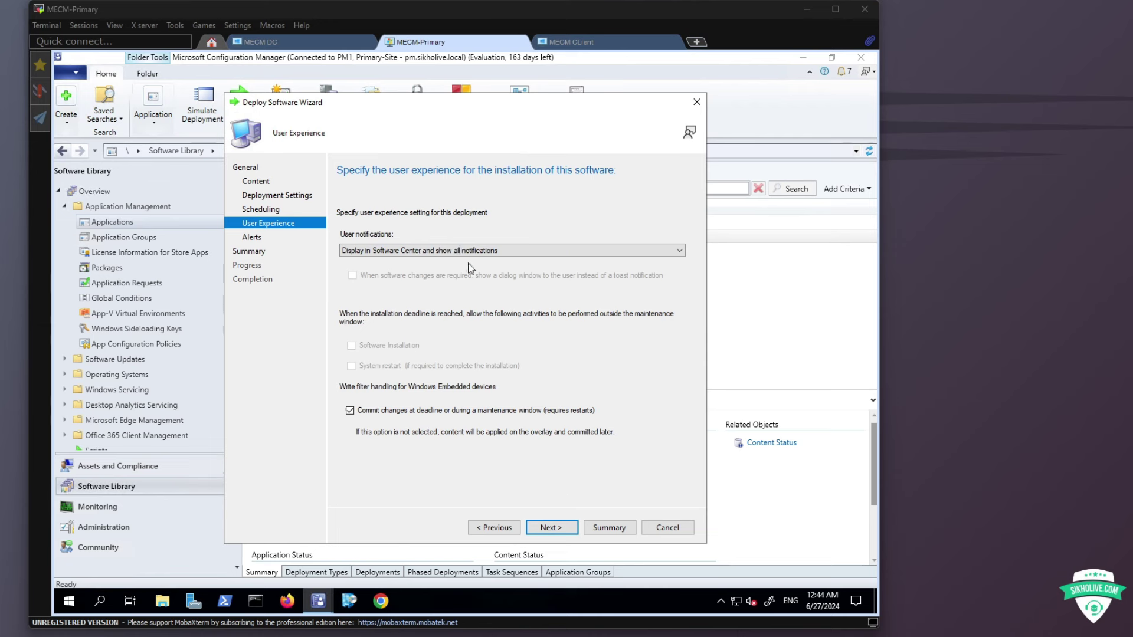
{"action": "left_click", "coordinate": [555, 528]}
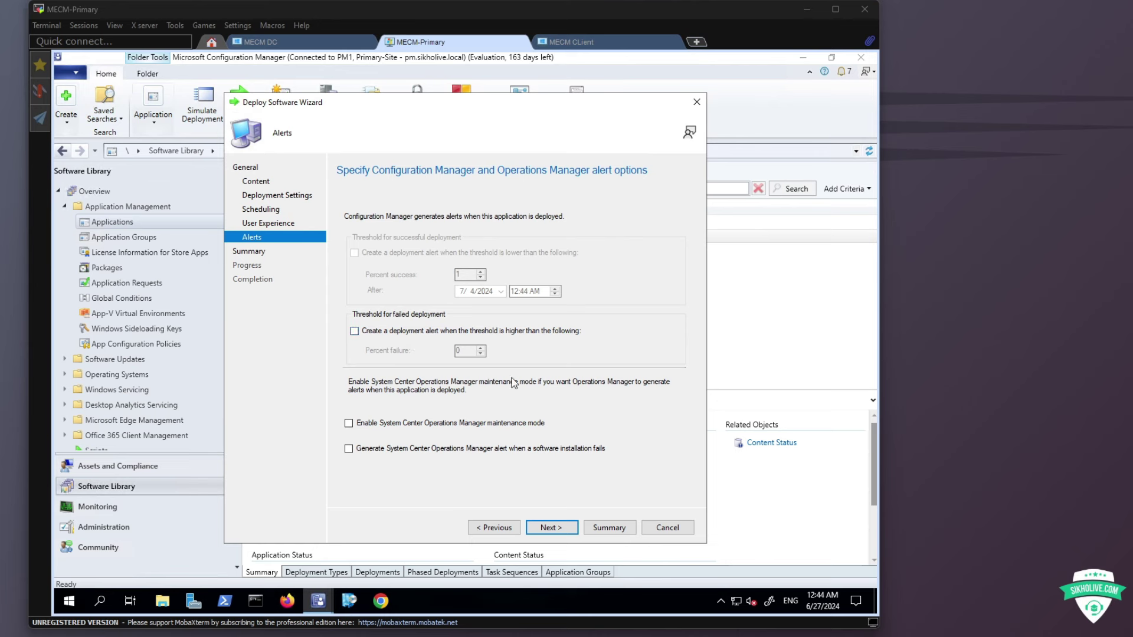
Step: Keep the default alert options, confirm the new Firefox deployment and close the wizard
{"action": "left_click", "coordinate": [552, 527]}
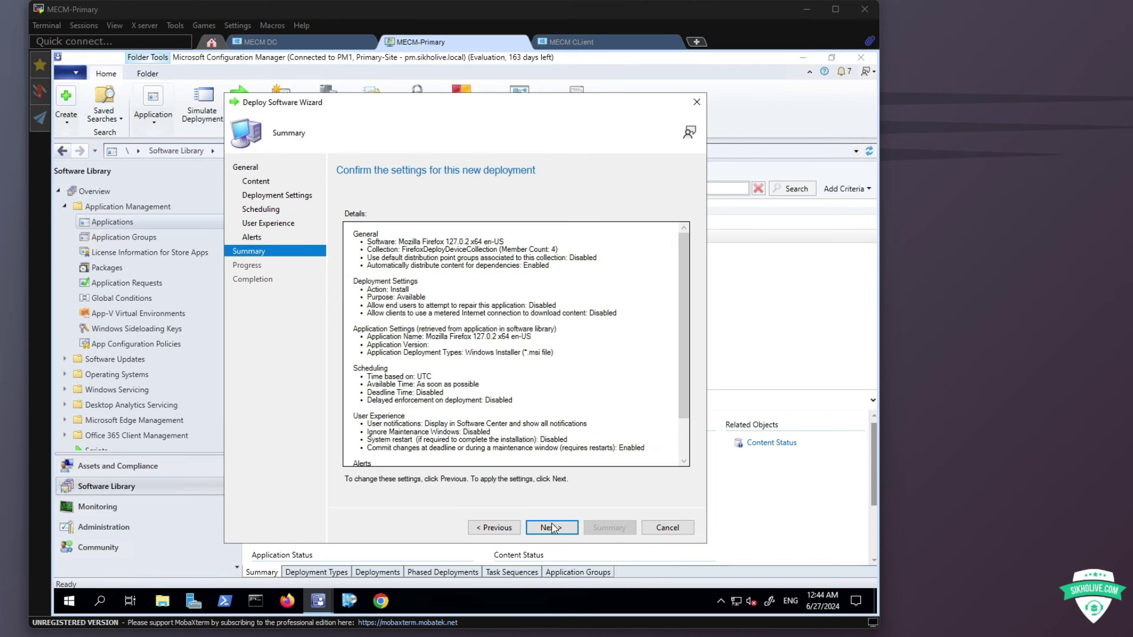
{"action": "left_click", "coordinate": [552, 527]}
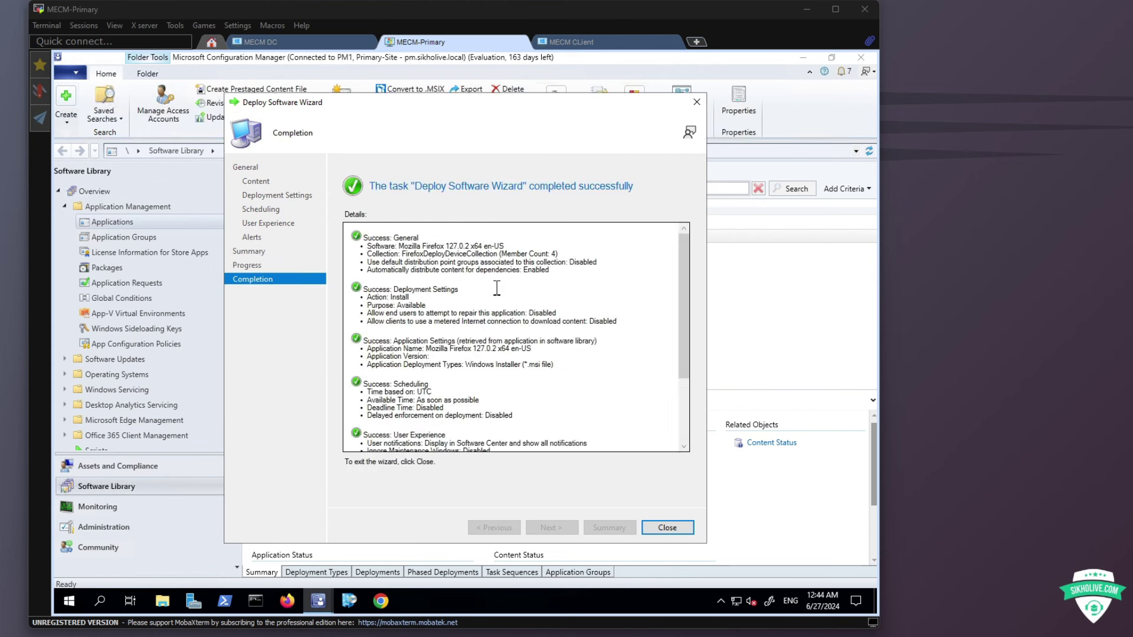
{"action": "left_click", "coordinate": [667, 527]}
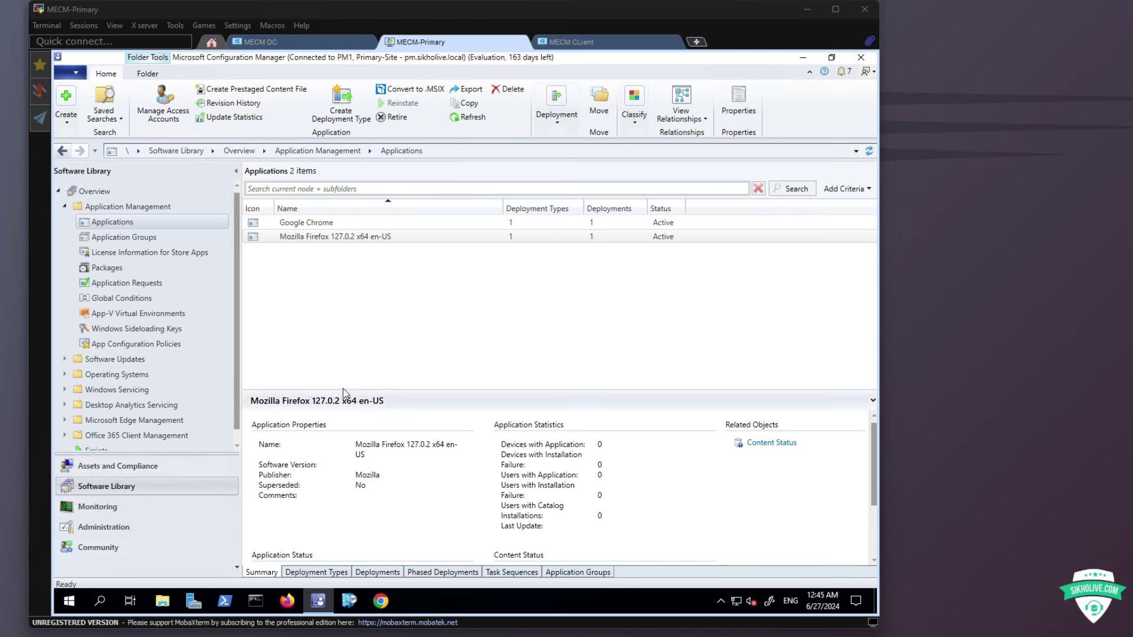
Step: Review the Mozilla Firefox 127.0.2 x64 en-US application's deployments, deployment types and summary, and look at the devices list
{"action": "left_click", "coordinate": [332, 329]}
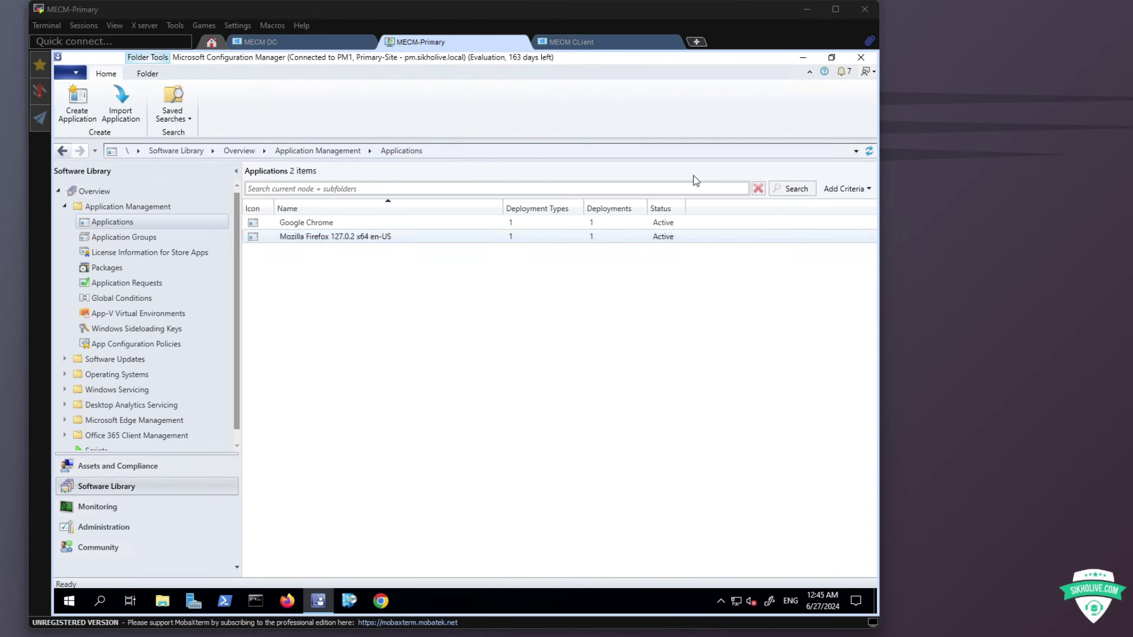
{"action": "left_click", "coordinate": [110, 226]}
{"action": "left_click", "coordinate": [351, 236]}
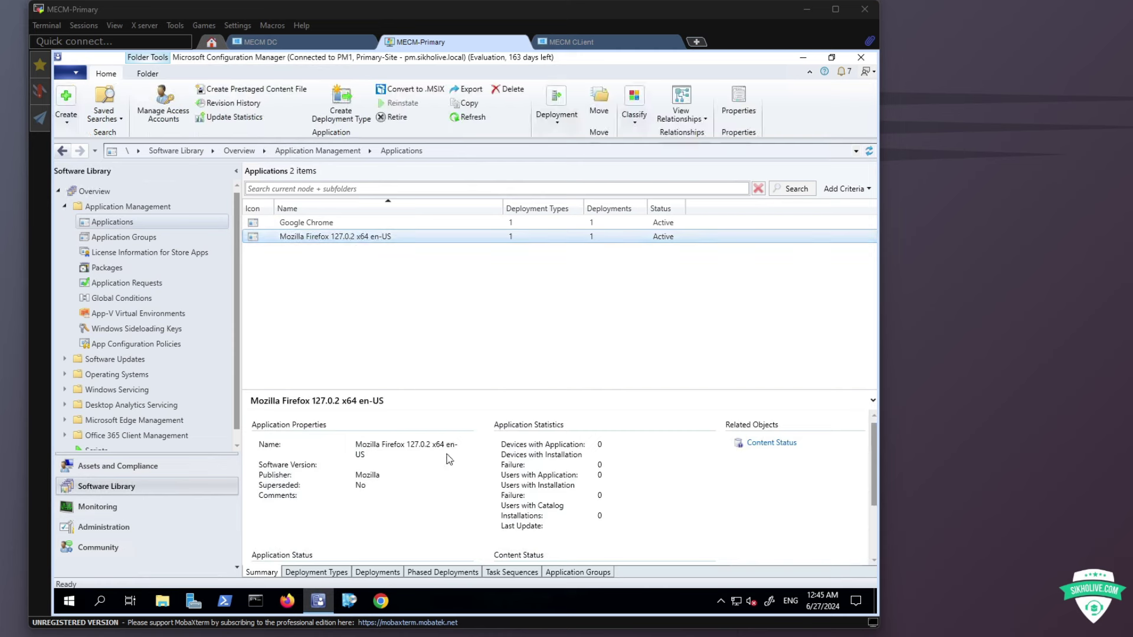
{"action": "left_click", "coordinate": [377, 572]}
{"action": "left_click", "coordinate": [449, 434]}
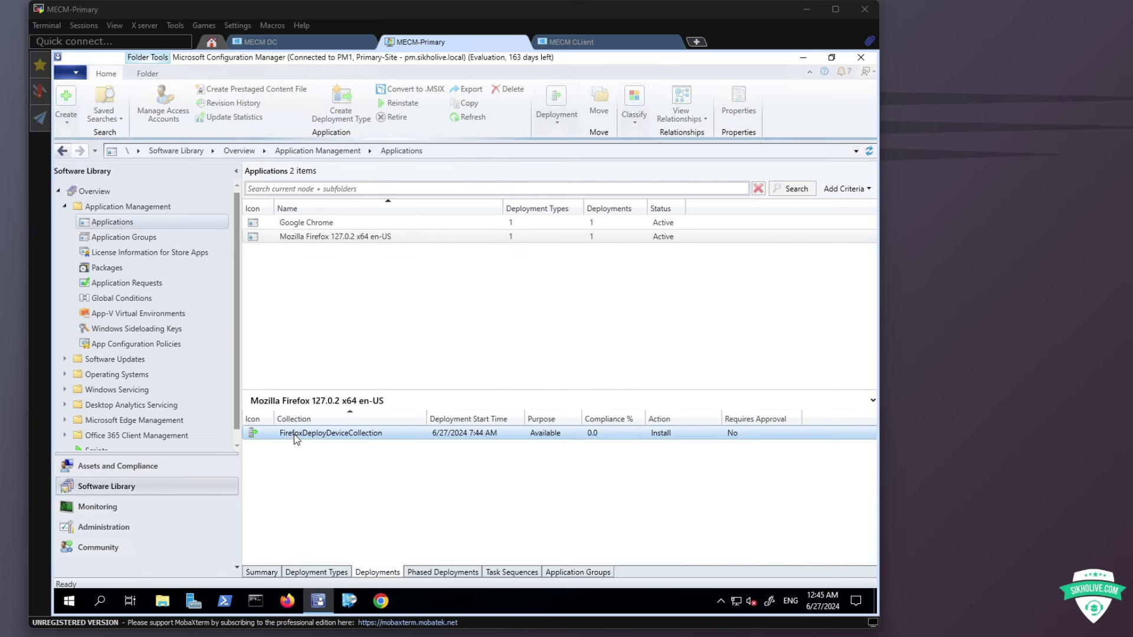
{"action": "left_click", "coordinate": [313, 572]}
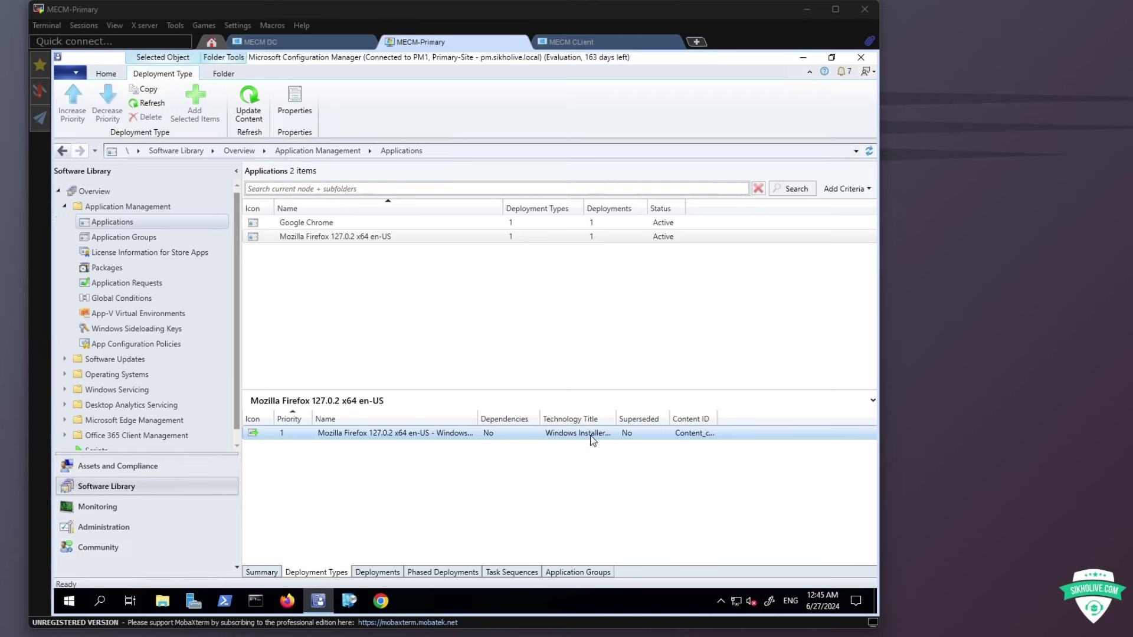
{"action": "left_click", "coordinate": [262, 573]}
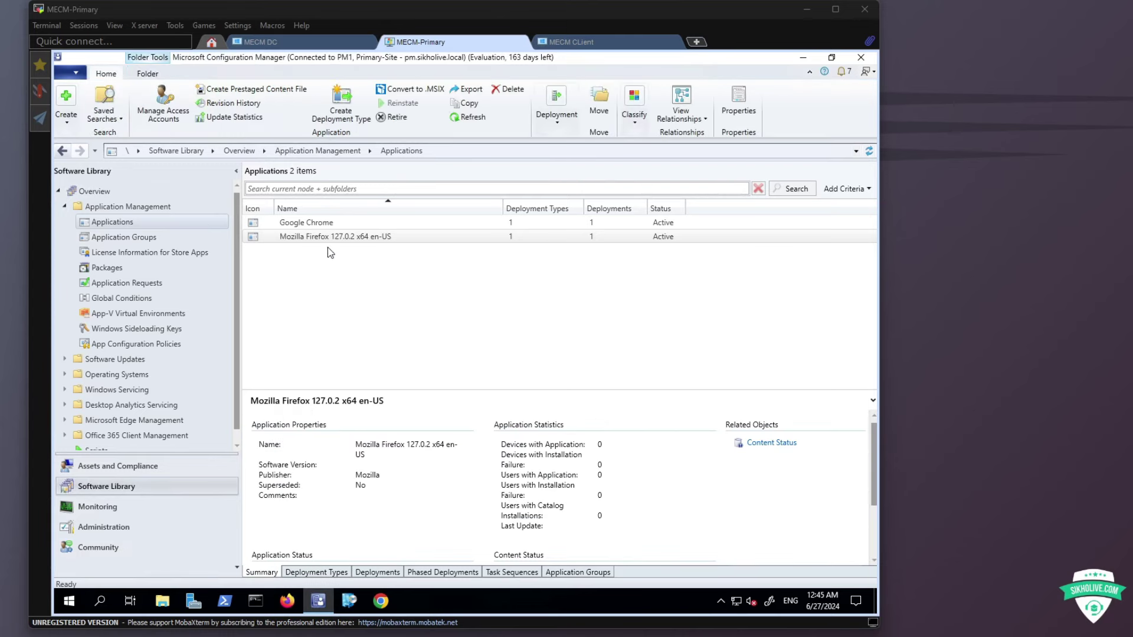
{"action": "left_click", "coordinate": [124, 471]}
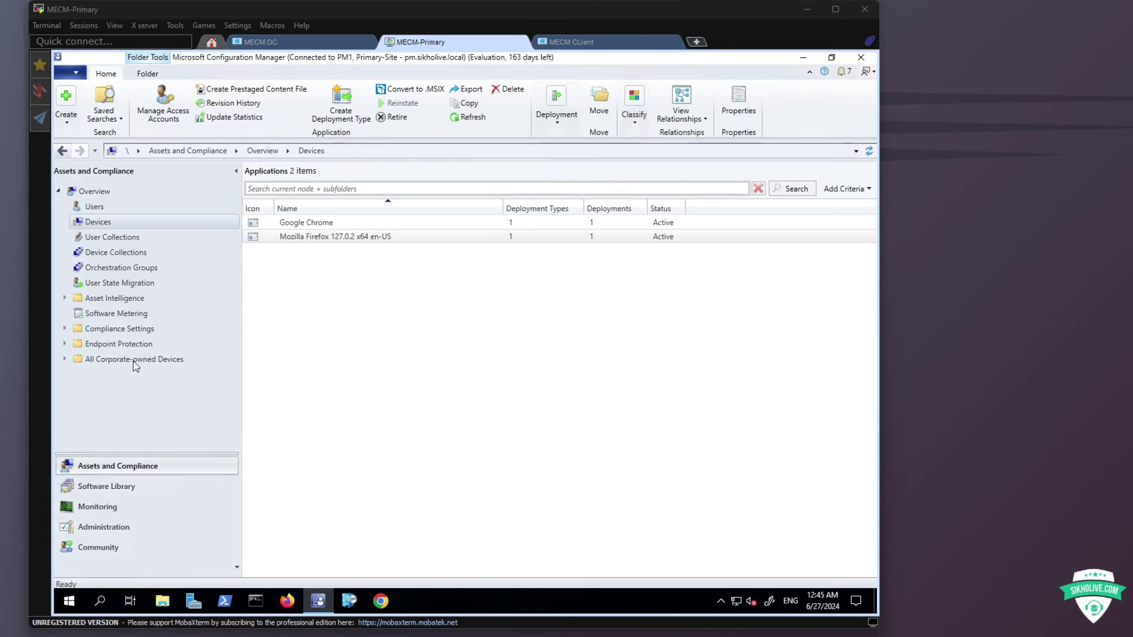
{"action": "left_click", "coordinate": [80, 223]}
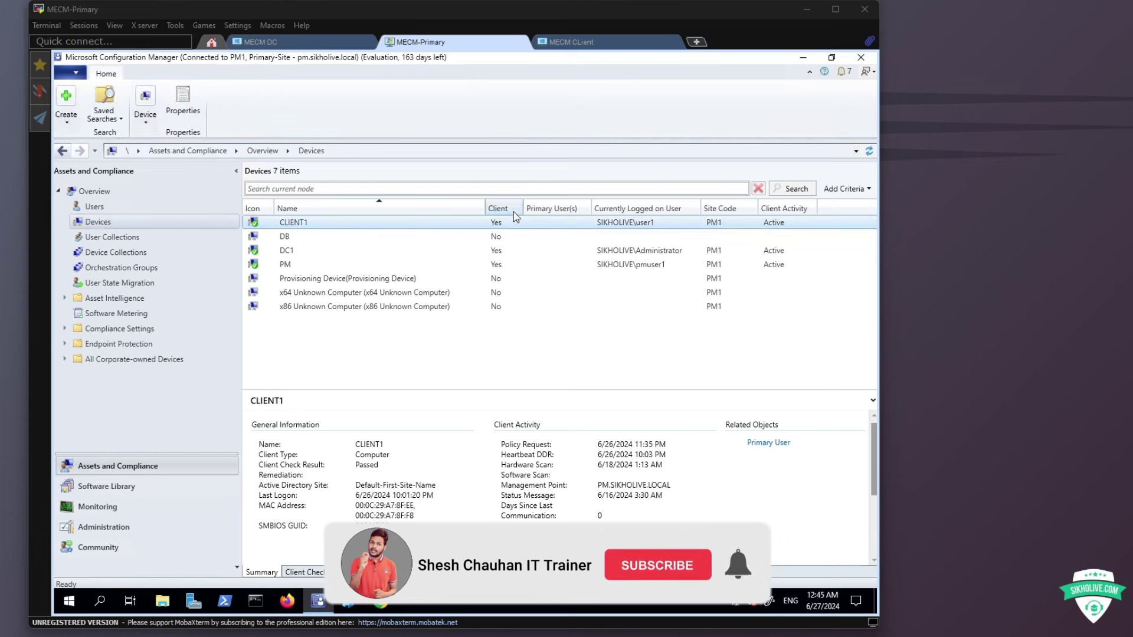
Step: Switch to the MECM CLient session, open Software Center and check its installation status, operating systems and applications
{"action": "left_click", "coordinate": [636, 53]}
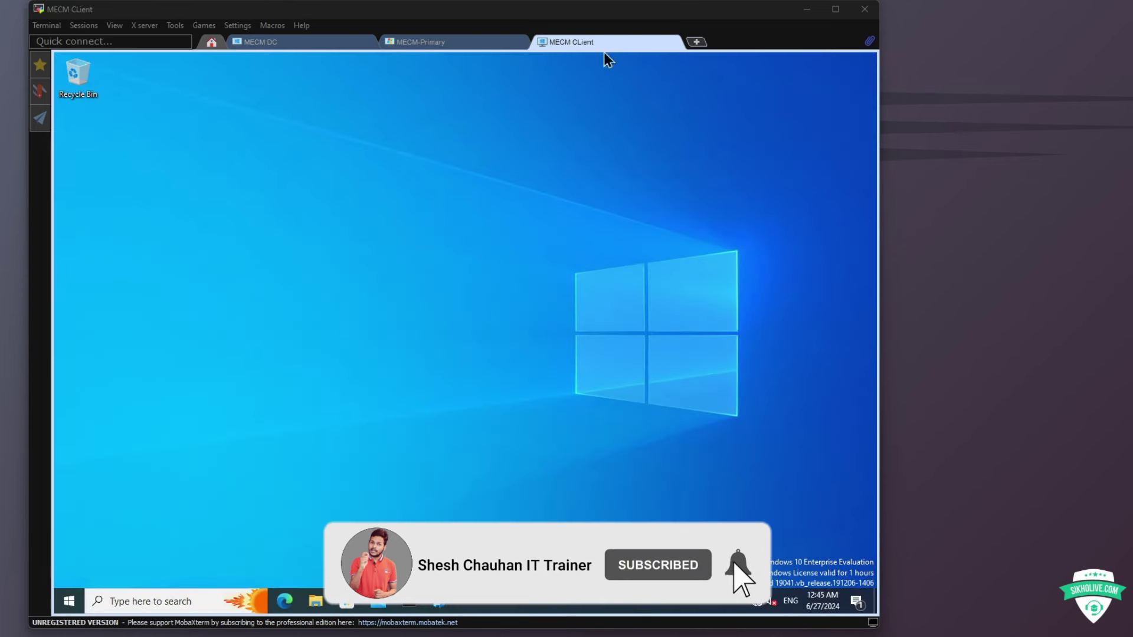
{"action": "left_click", "coordinate": [441, 600]}
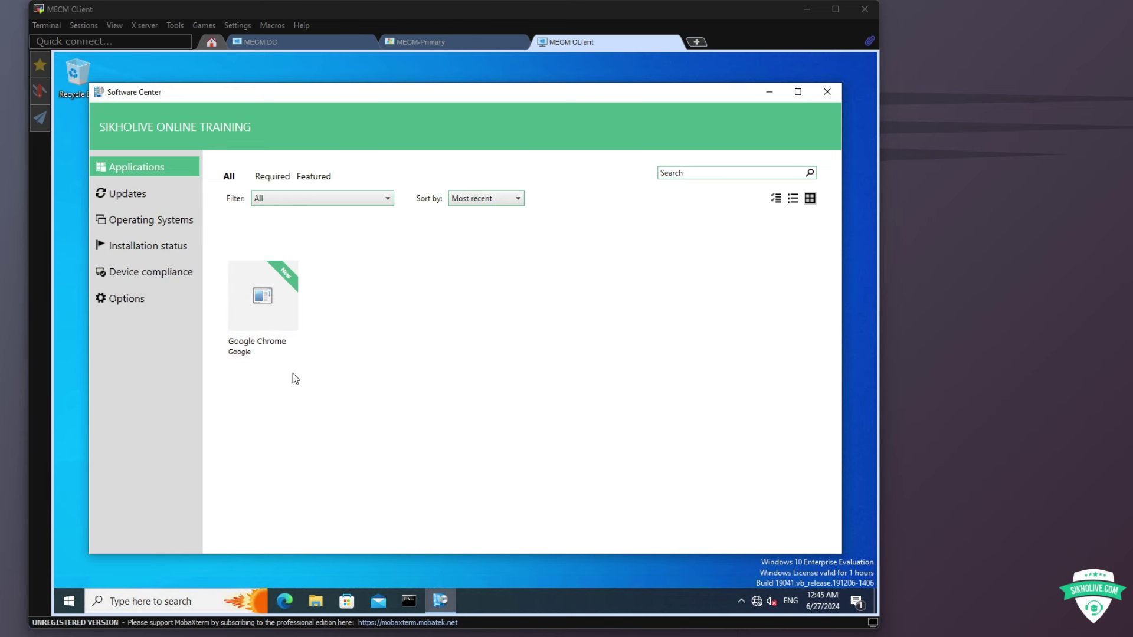
{"action": "left_click", "coordinate": [161, 254]}
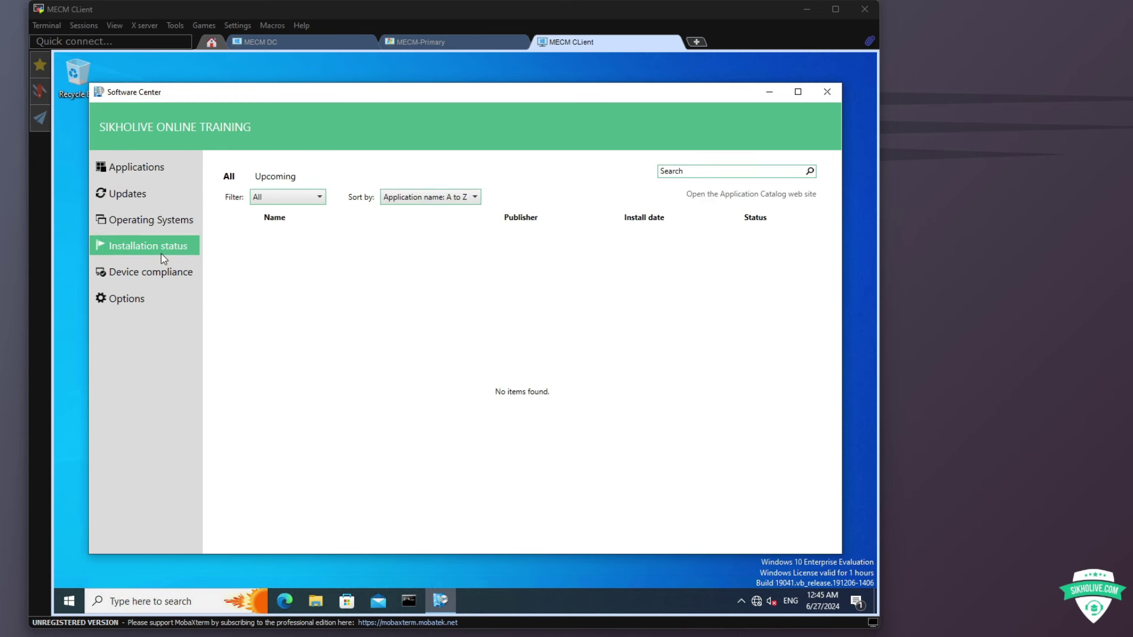
{"action": "left_click", "coordinate": [126, 173]}
{"action": "left_click", "coordinate": [180, 222]}
{"action": "left_click", "coordinate": [130, 165]}
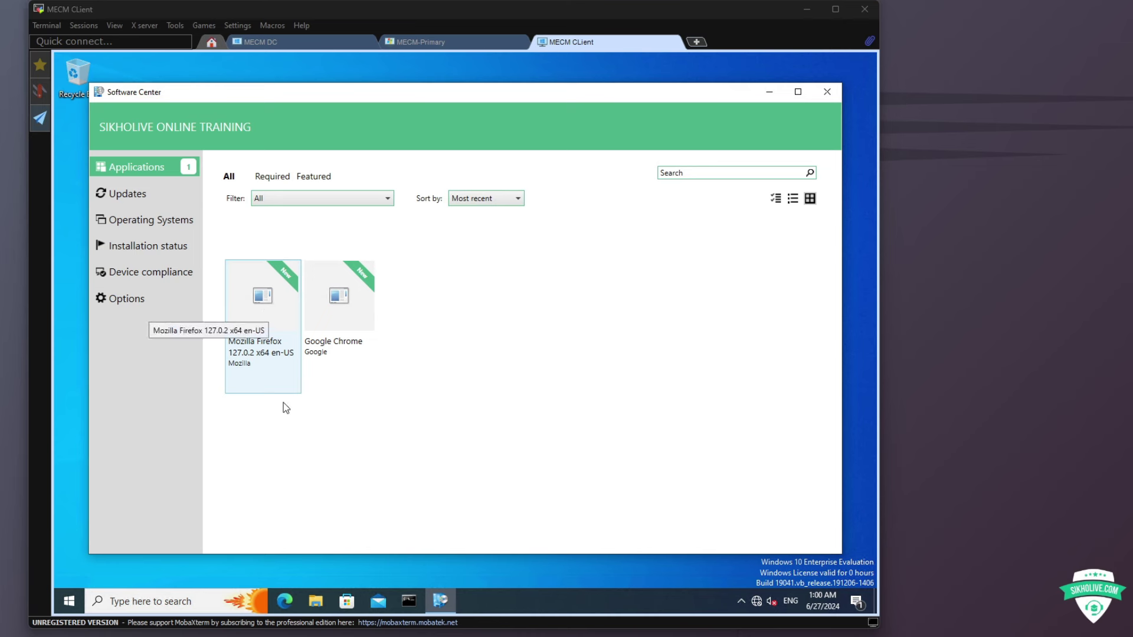
Step: Install Mozilla Firefox 127.0.2 x64 en-US from Software Center's available applications and view the installation progress
{"action": "left_click", "coordinate": [267, 319]}
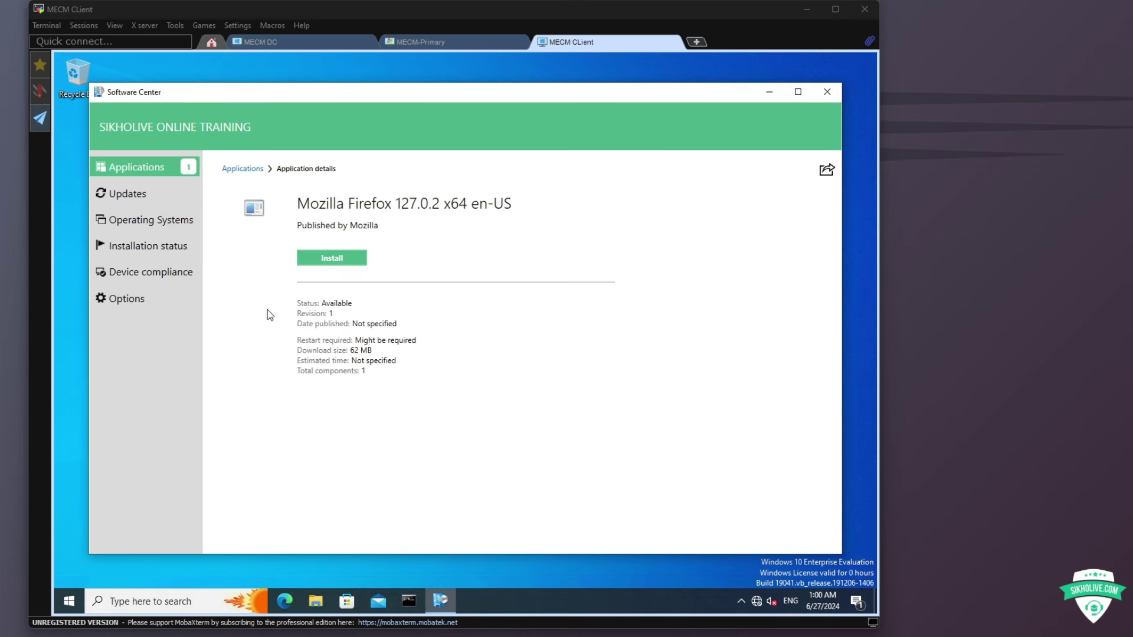
{"action": "left_click", "coordinate": [333, 260]}
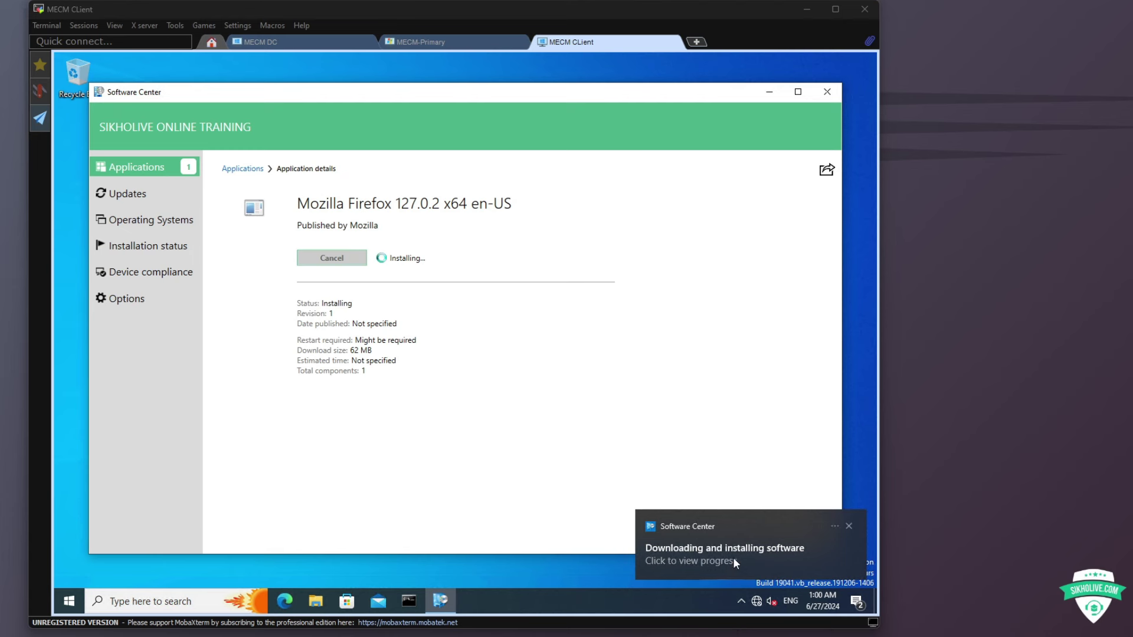
{"action": "left_click", "coordinate": [709, 558]}
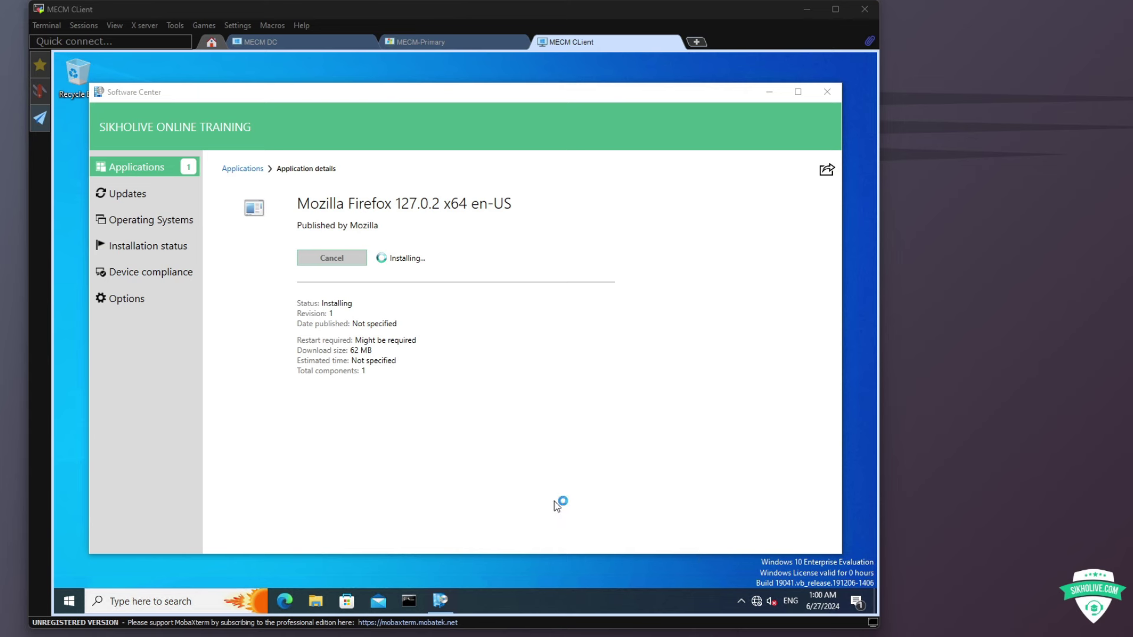
Step: Monitor the Firefox installation status, shift the Software Center window to uncover the desktop icons, and select the Firefox shortcut
{"action": "left_click", "coordinate": [148, 246]}
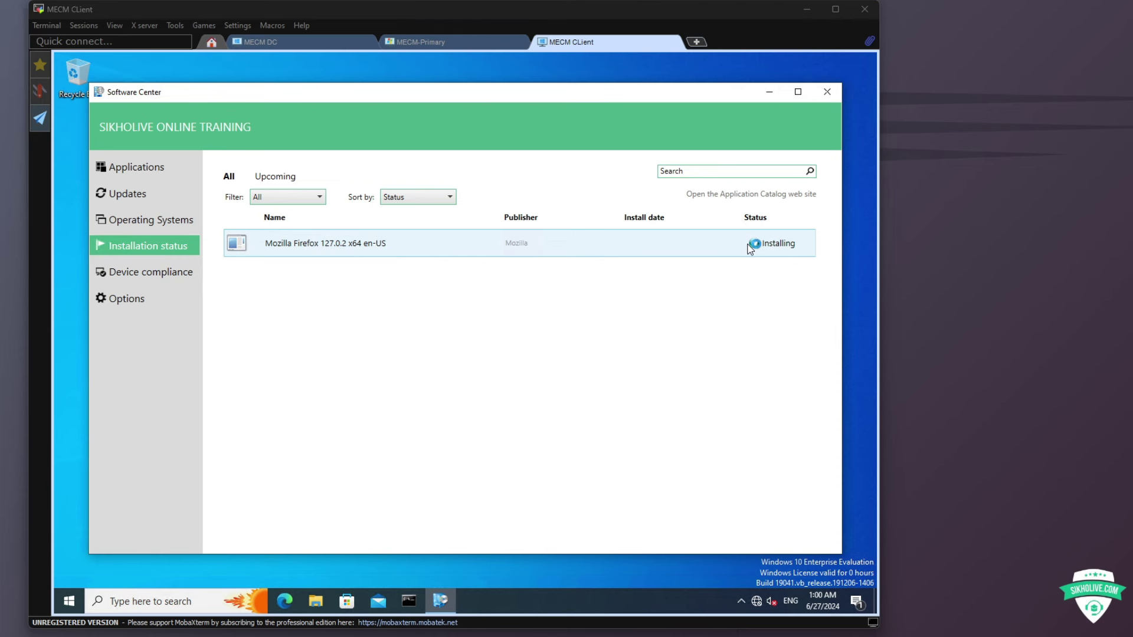
{"action": "left_click", "coordinate": [143, 172]}
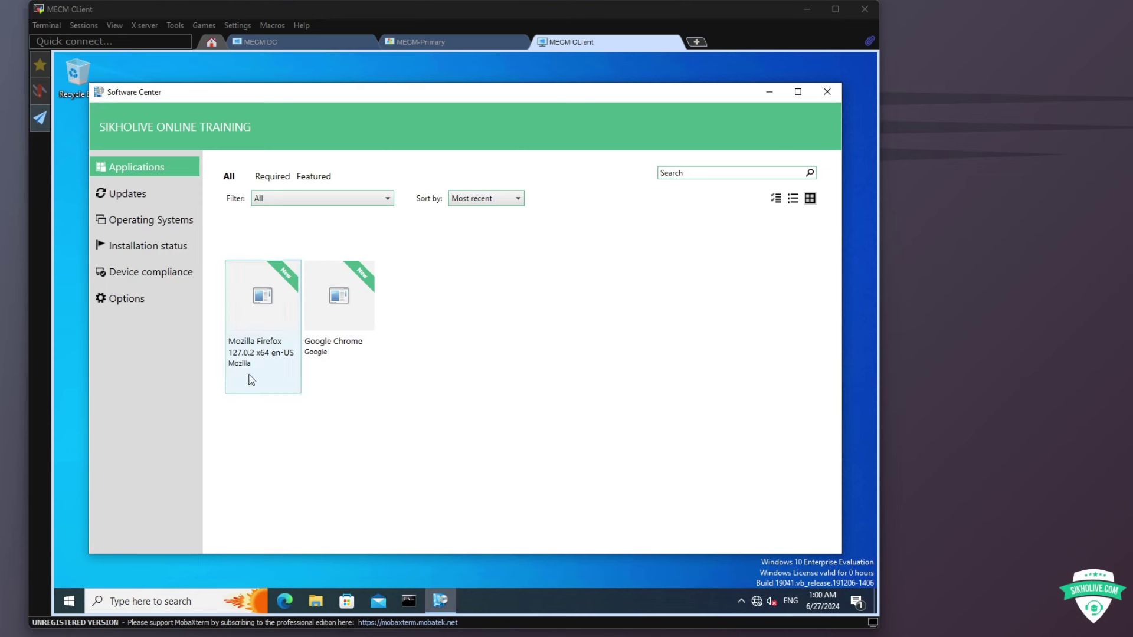
{"action": "left_click", "coordinate": [127, 246]}
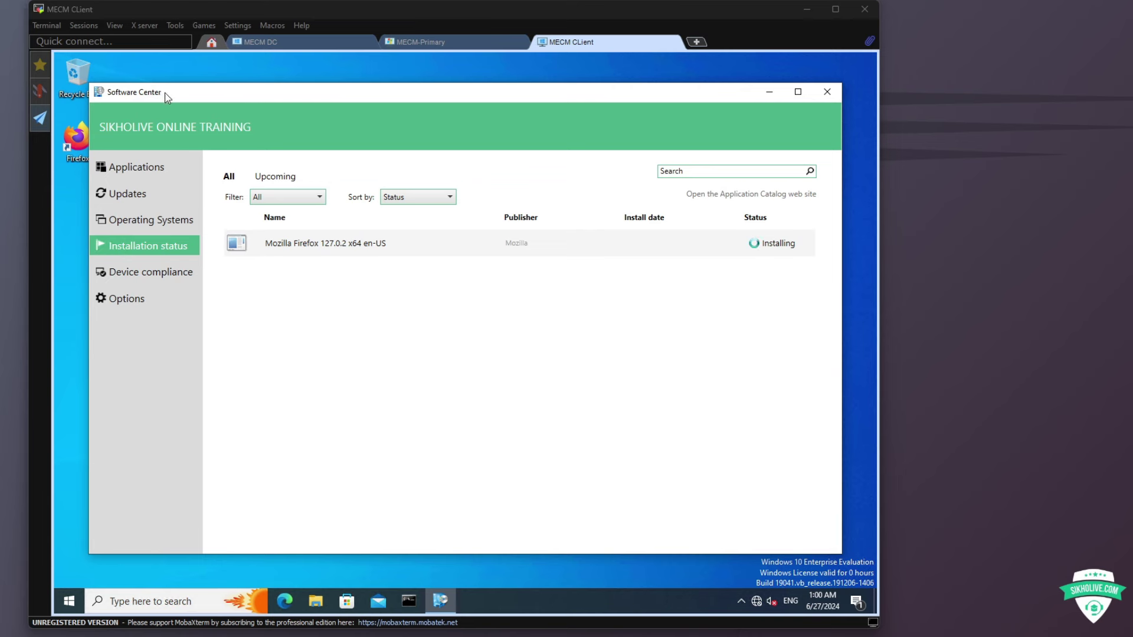
{"action": "left_click_drag", "start_coordinate": [165, 93], "coordinate": [188, 94]}
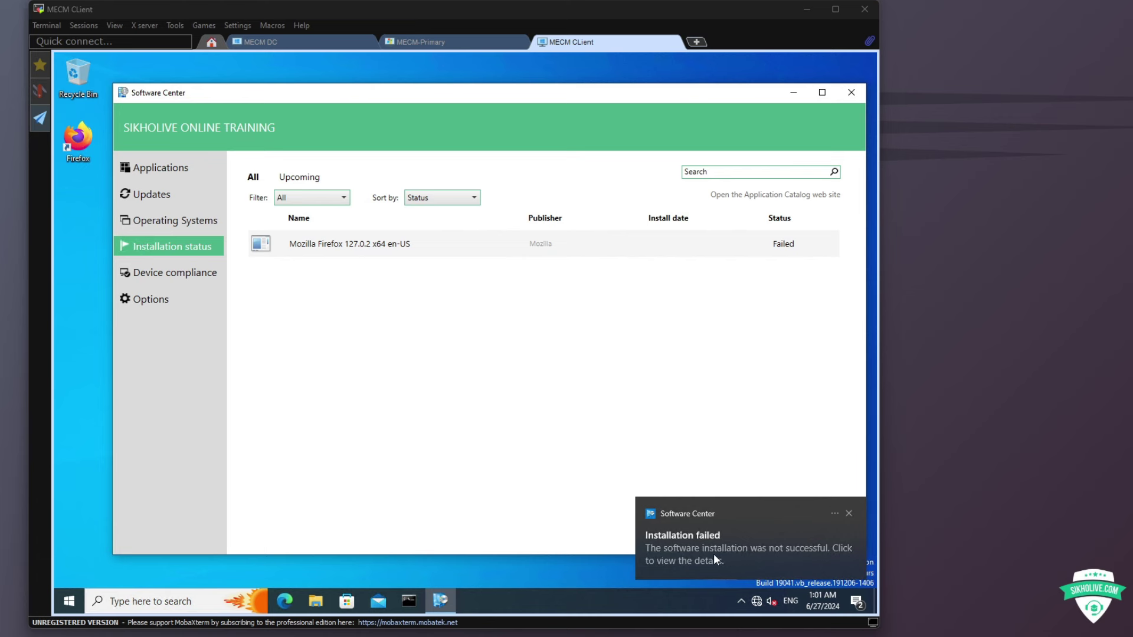
{"action": "left_click", "coordinate": [707, 554]}
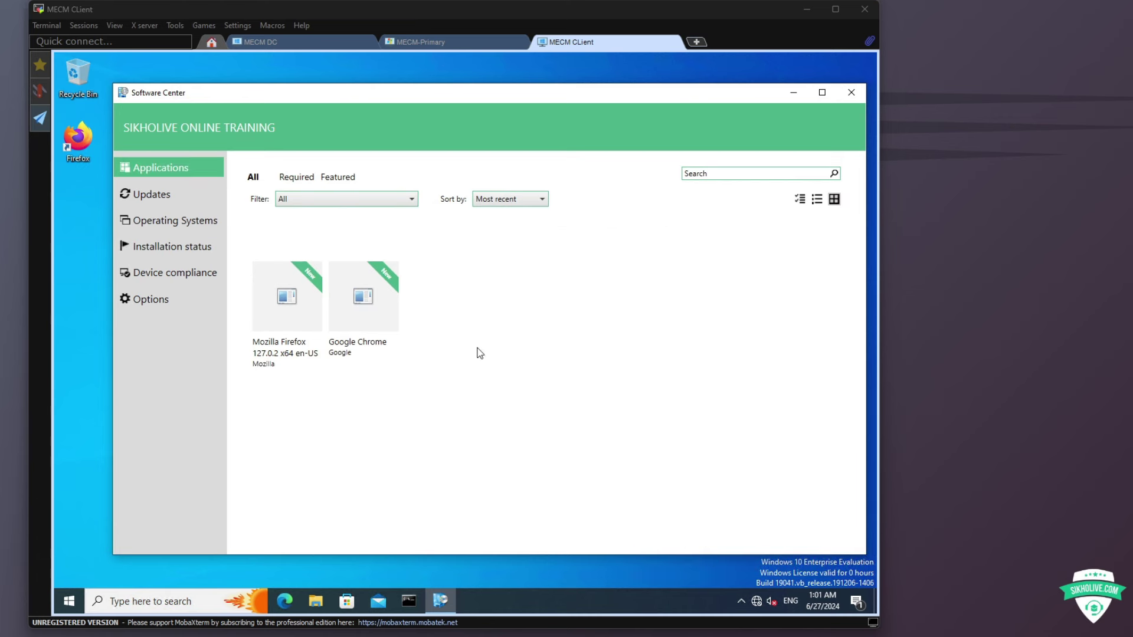
{"action": "left_click", "coordinate": [78, 148]}
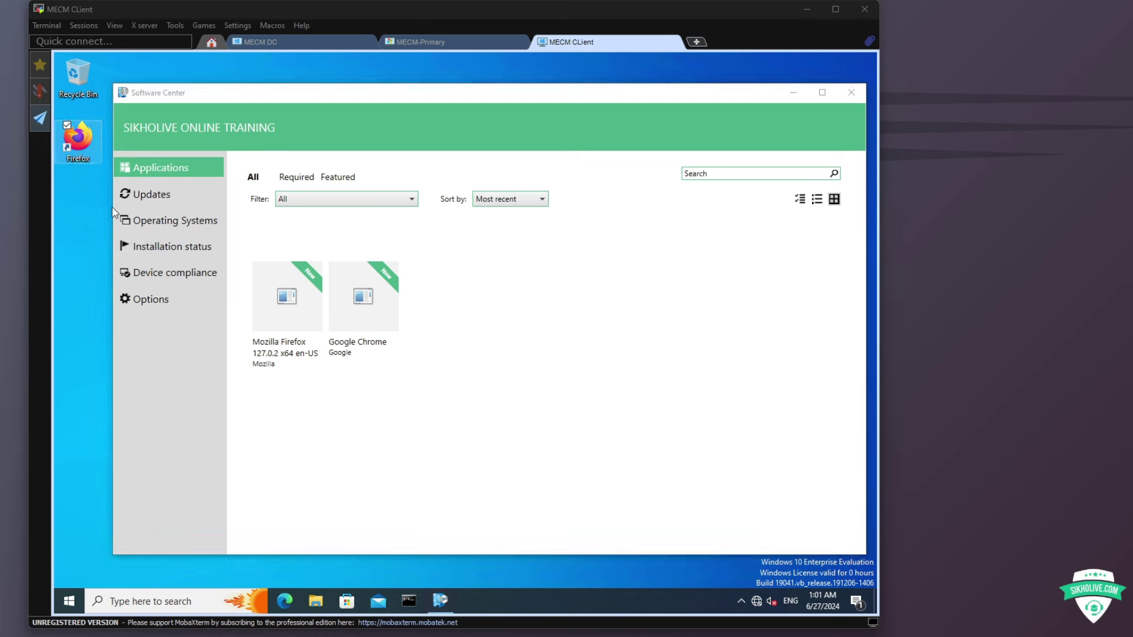
Step: Retry the Mozilla Firefox 127.0.2 x64 en-US installation from its installation status entry and return to the applications list
{"action": "left_click", "coordinate": [172, 248]}
{"action": "left_click", "coordinate": [713, 251]}
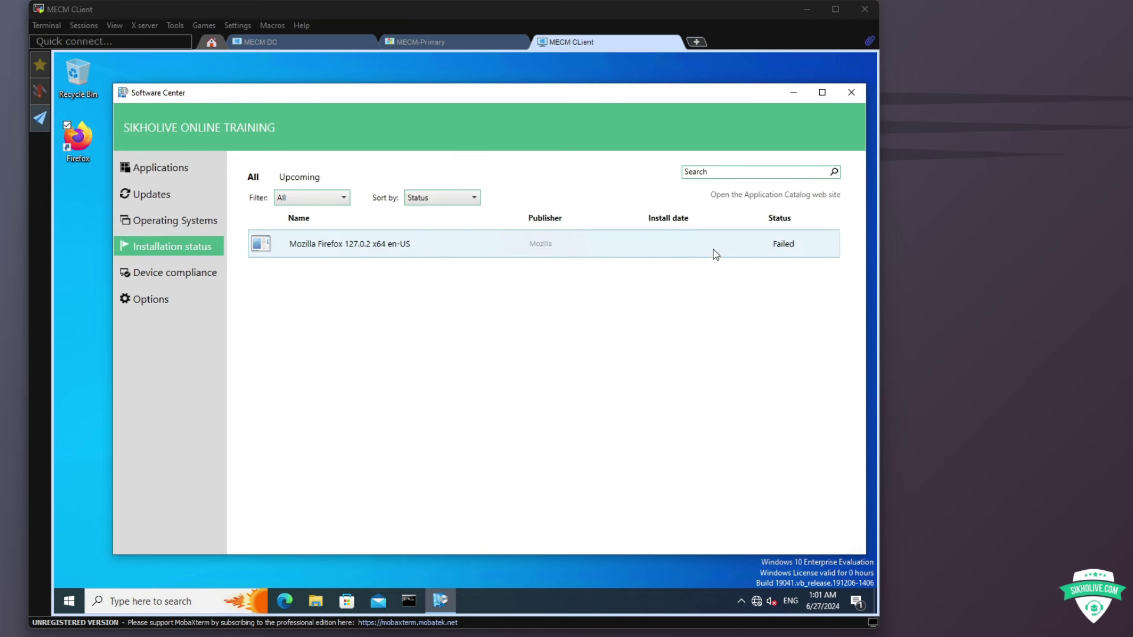
{"action": "left_click", "coordinate": [356, 259]}
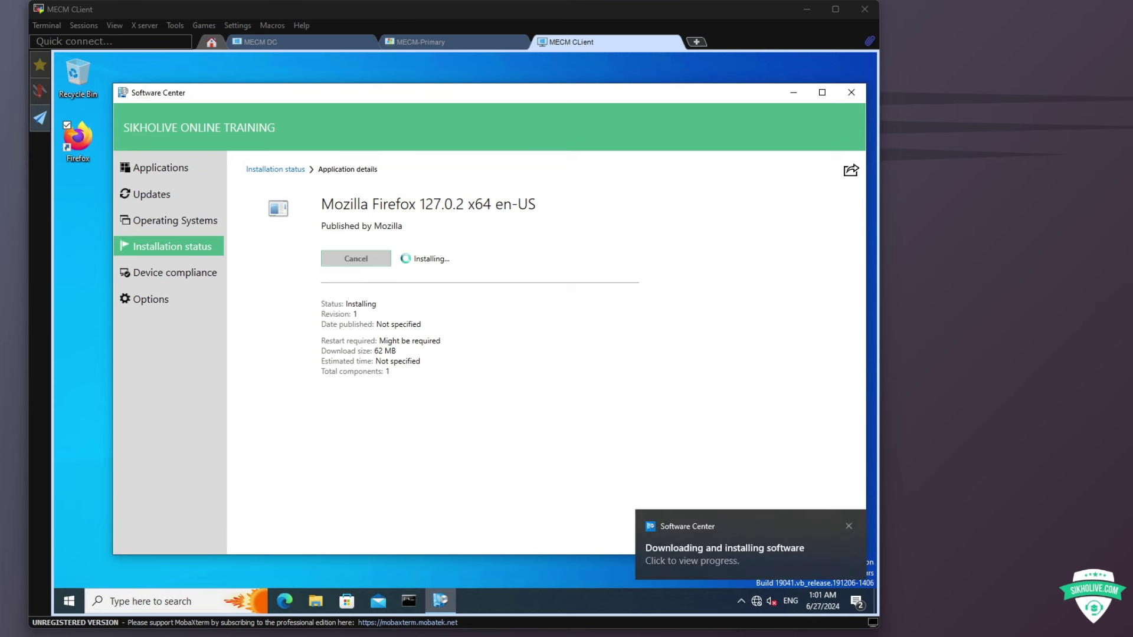
{"action": "left_click", "coordinate": [168, 170]}
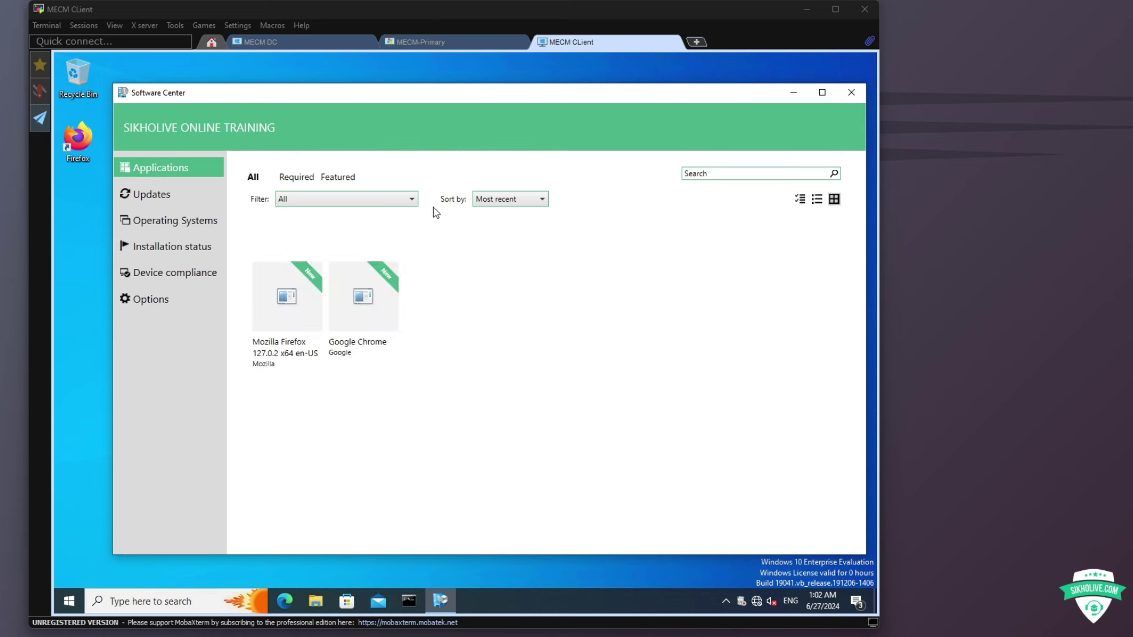
Step: Install Google Chrome from Software Center's available applications and open the installation status list
{"action": "left_click", "coordinate": [357, 317]}
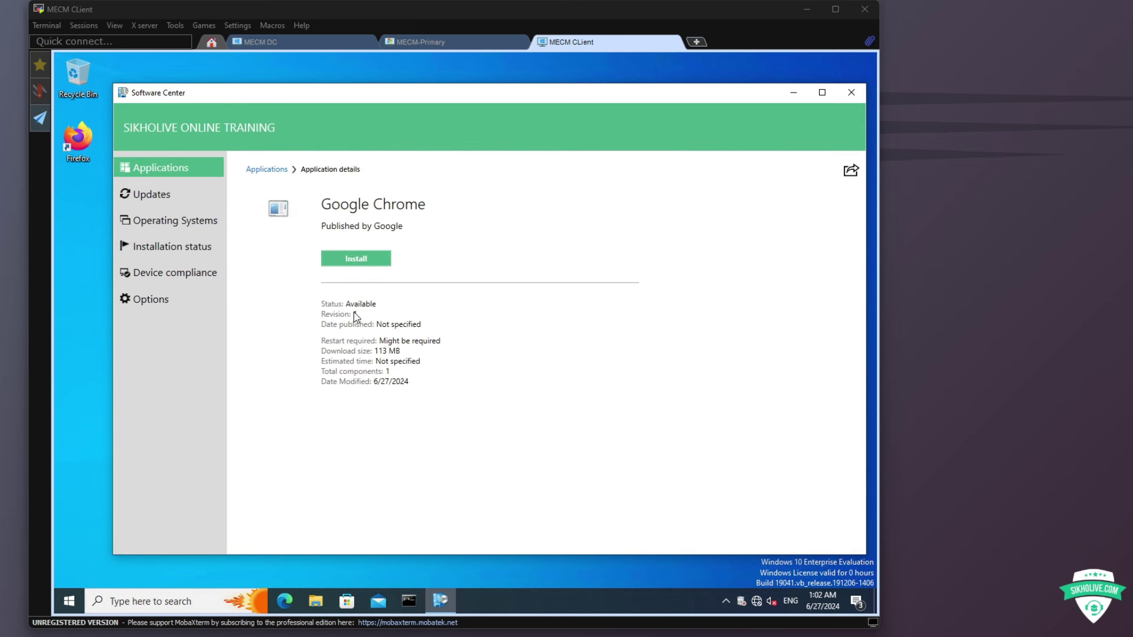
{"action": "left_click", "coordinate": [358, 263]}
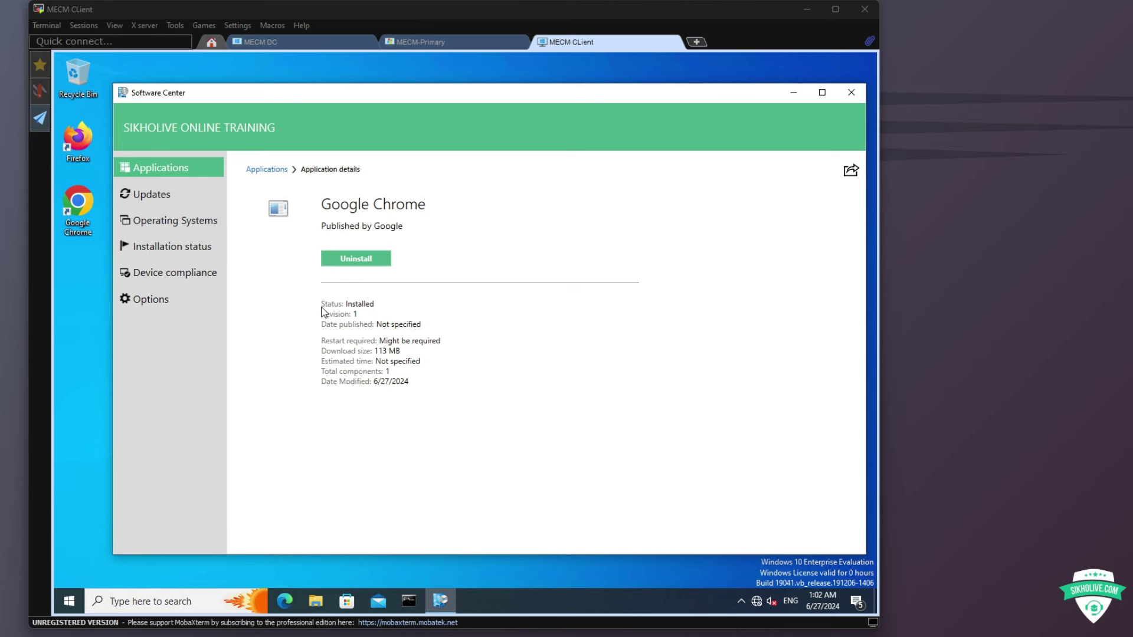
{"action": "left_click", "coordinate": [163, 228]}
{"action": "left_click", "coordinate": [159, 249]}
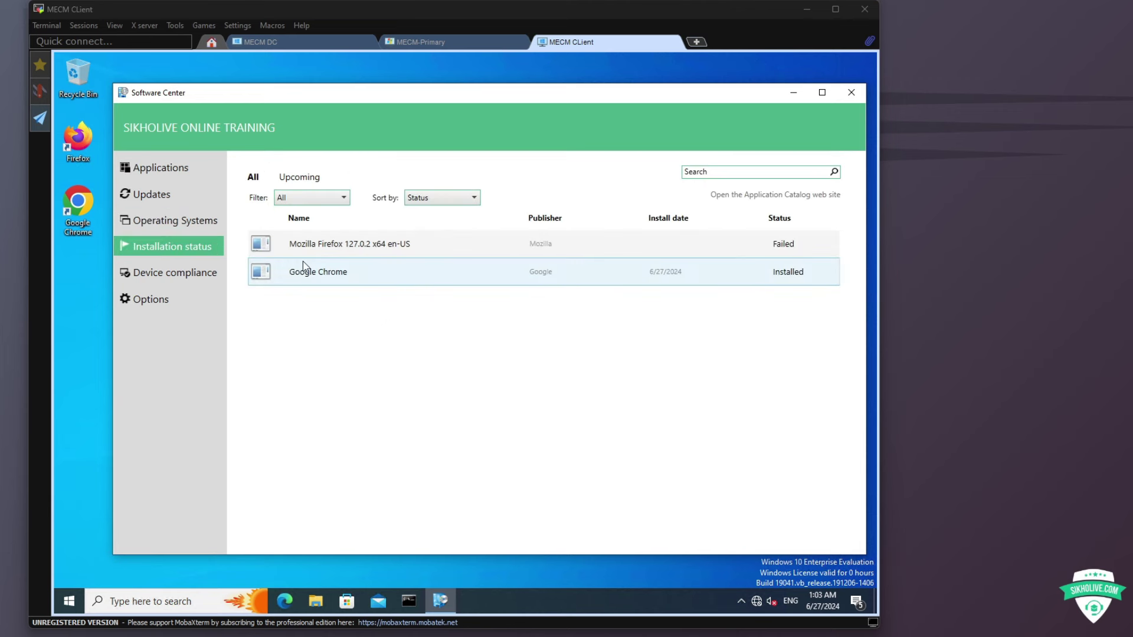
Step: Check the Firefox desktop shortcut and inspect the error code in the Mozilla Firefox 127.0.2 x64 en-US installation's status details, dismissing the message
{"action": "left_click", "coordinate": [349, 243]}
{"action": "left_click", "coordinate": [75, 148]}
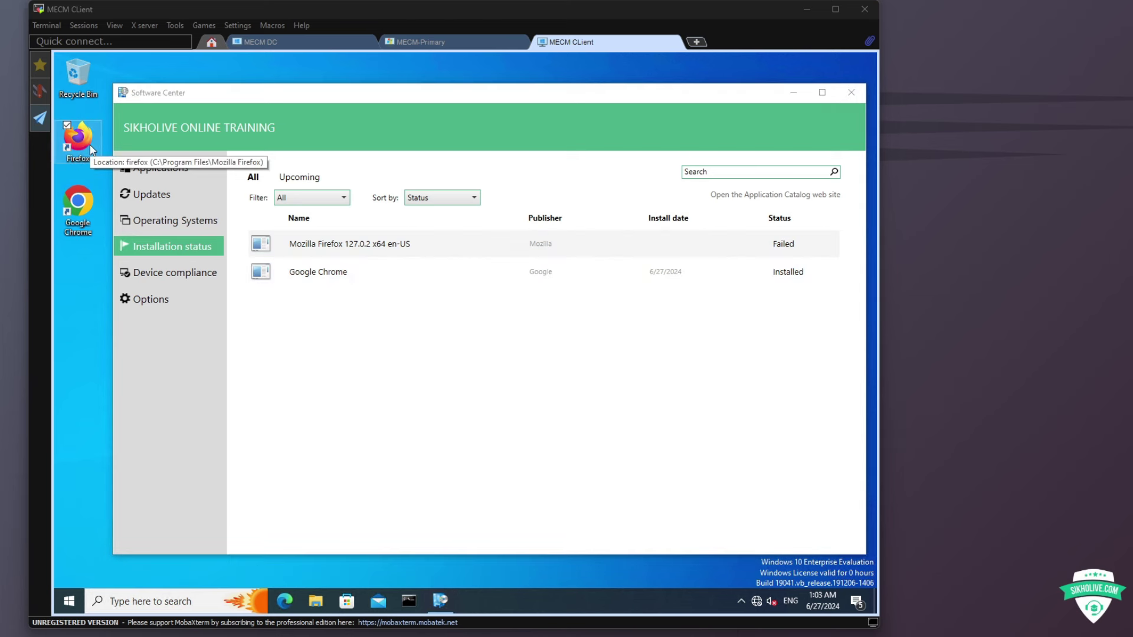
{"action": "left_click", "coordinate": [783, 247]}
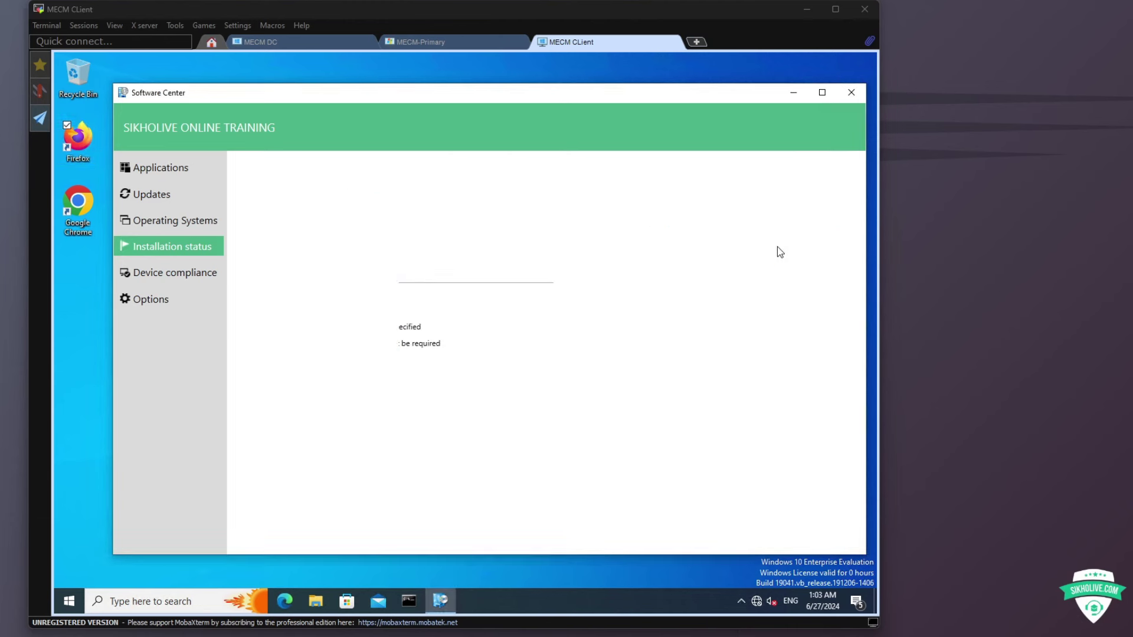
{"action": "left_click", "coordinate": [357, 305]}
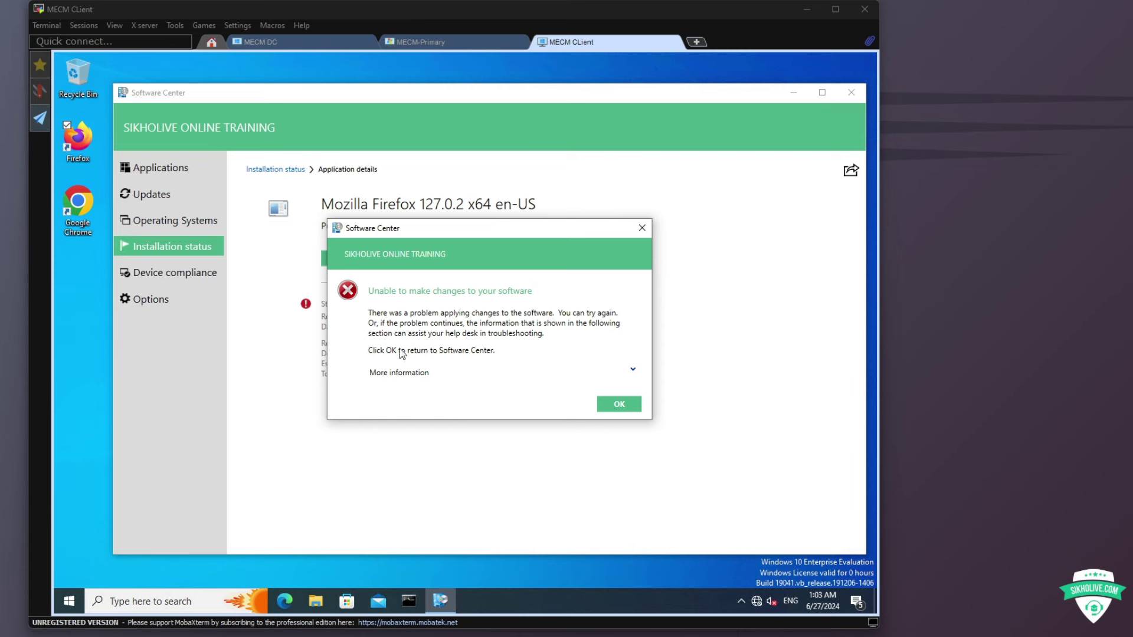
{"action": "left_click", "coordinate": [541, 374]}
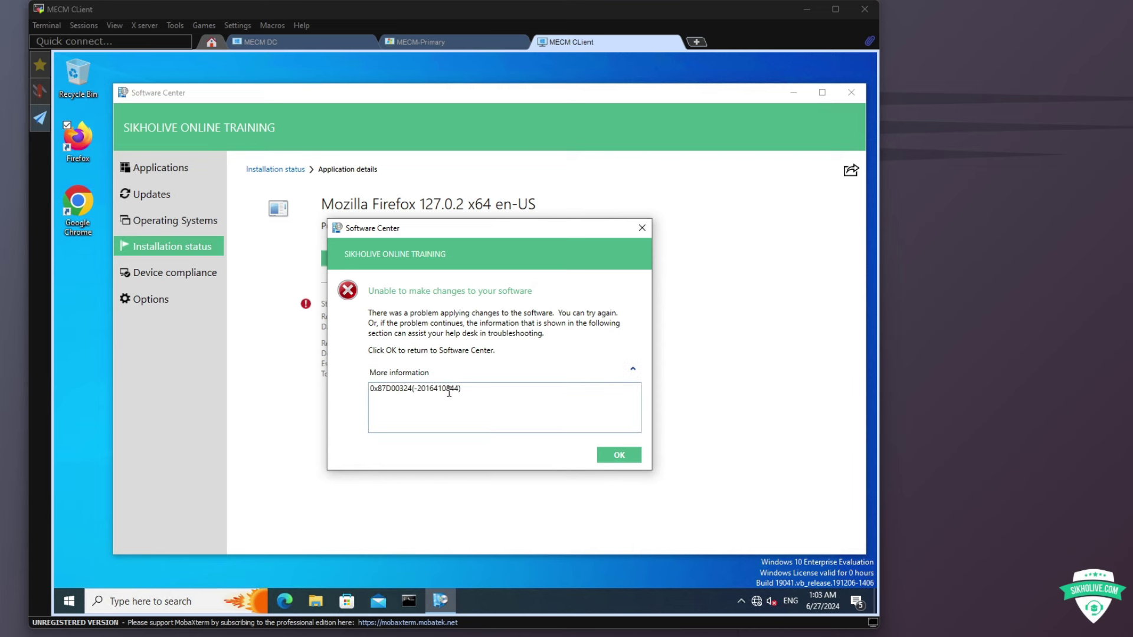
{"action": "left_click_drag", "start_coordinate": [479, 390], "coordinate": [344, 389]}
{"action": "left_click", "coordinate": [620, 453]}
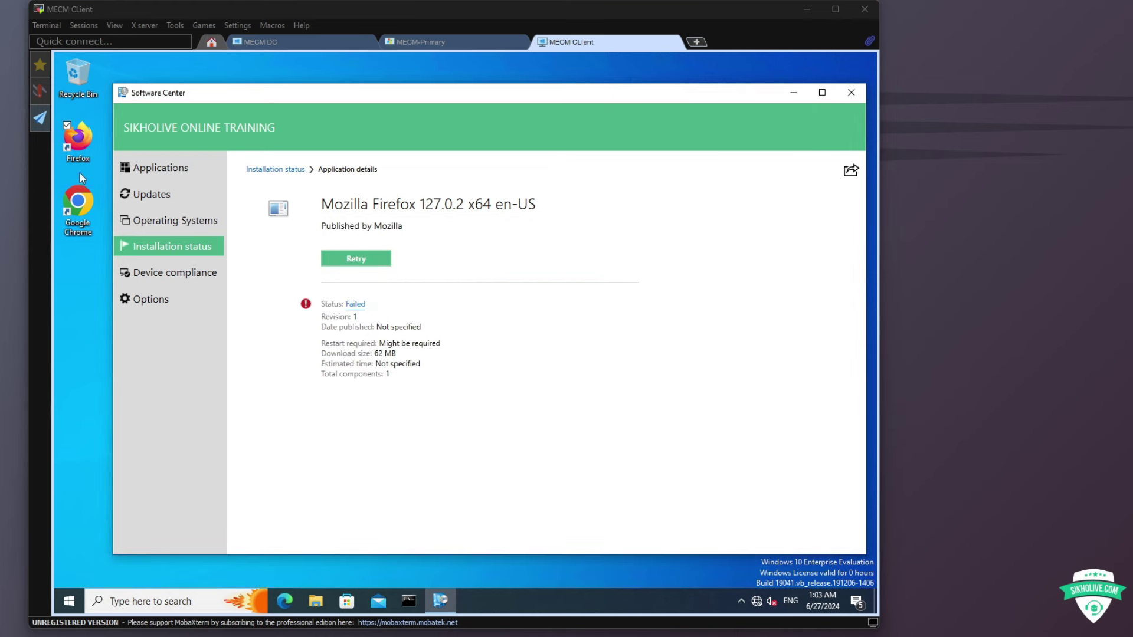
Step: Review the applications list and installation status once more, and close Software Center
{"action": "left_click", "coordinate": [157, 168]}
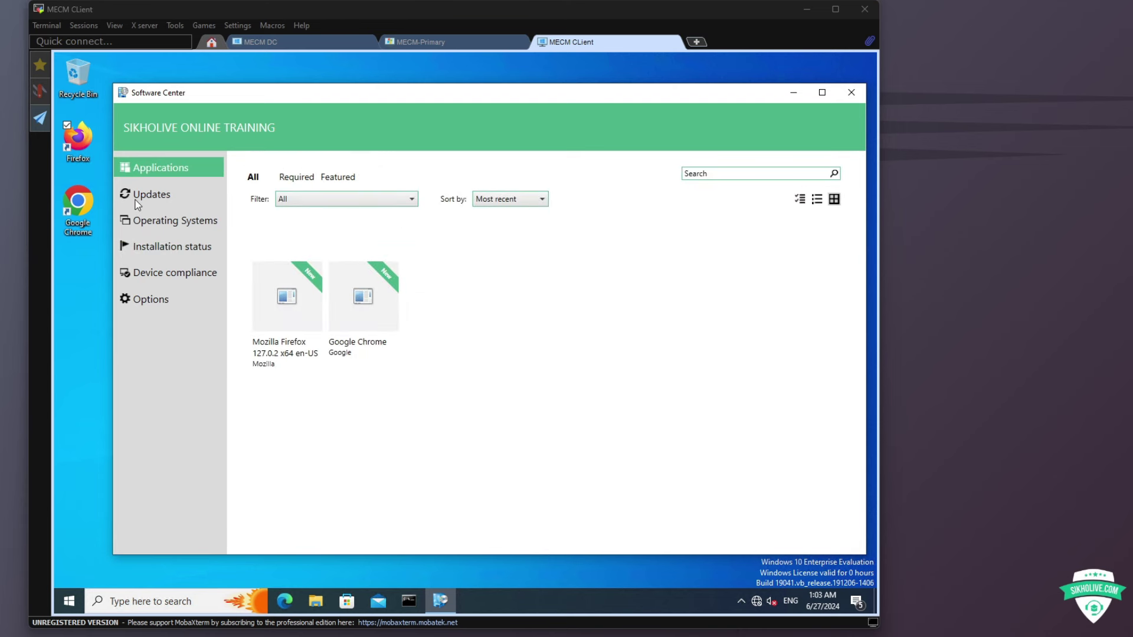
{"action": "left_click", "coordinate": [166, 248]}
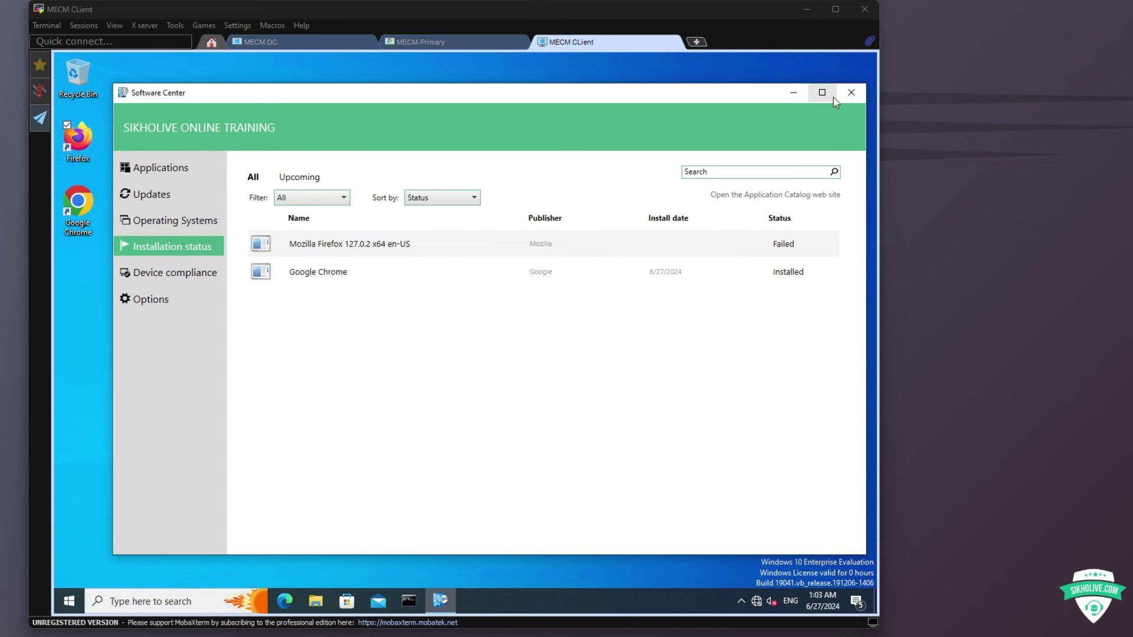
{"action": "left_click", "coordinate": [851, 92]}
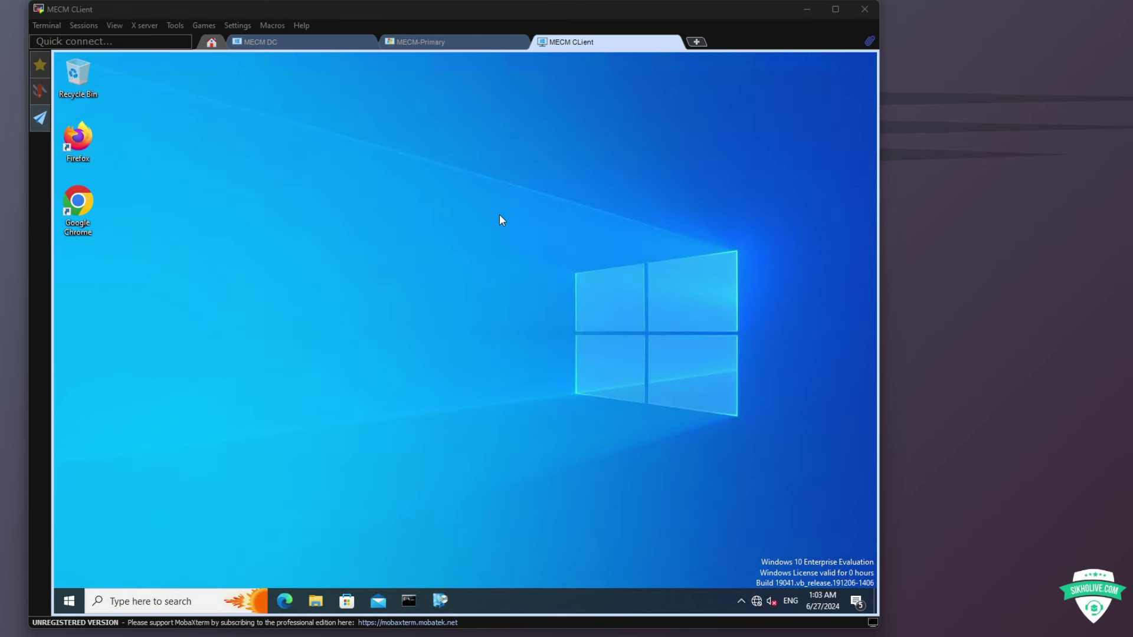